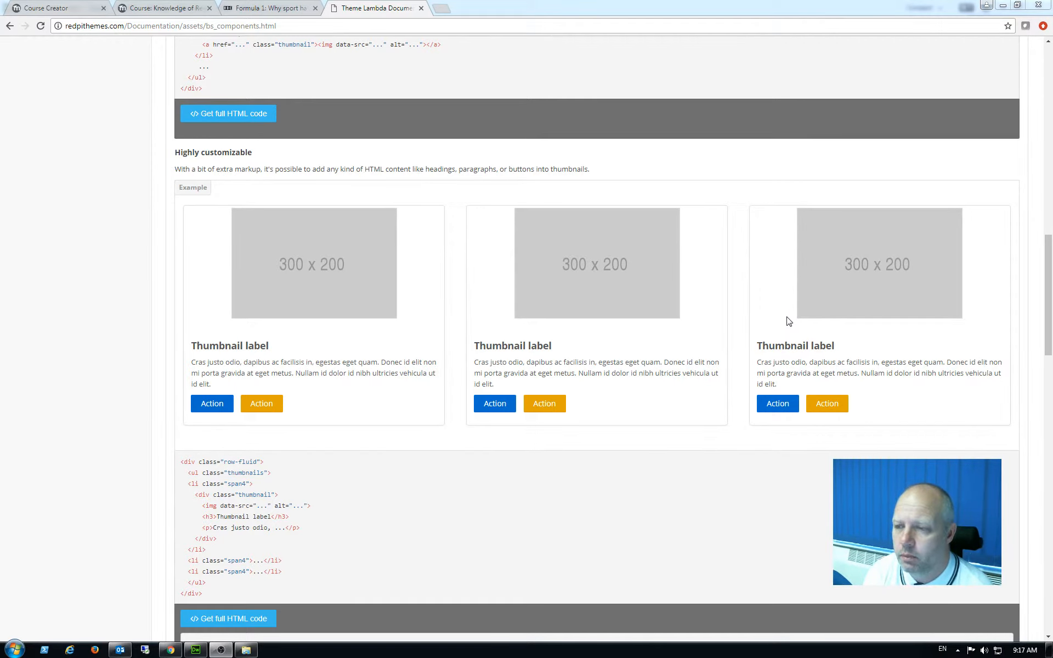
Examine the Theme Lambda documentation's Bootstrap button and thumbnail examples alongside the course's Topic 10 layout.
click(85, 12)
click(148, 10)
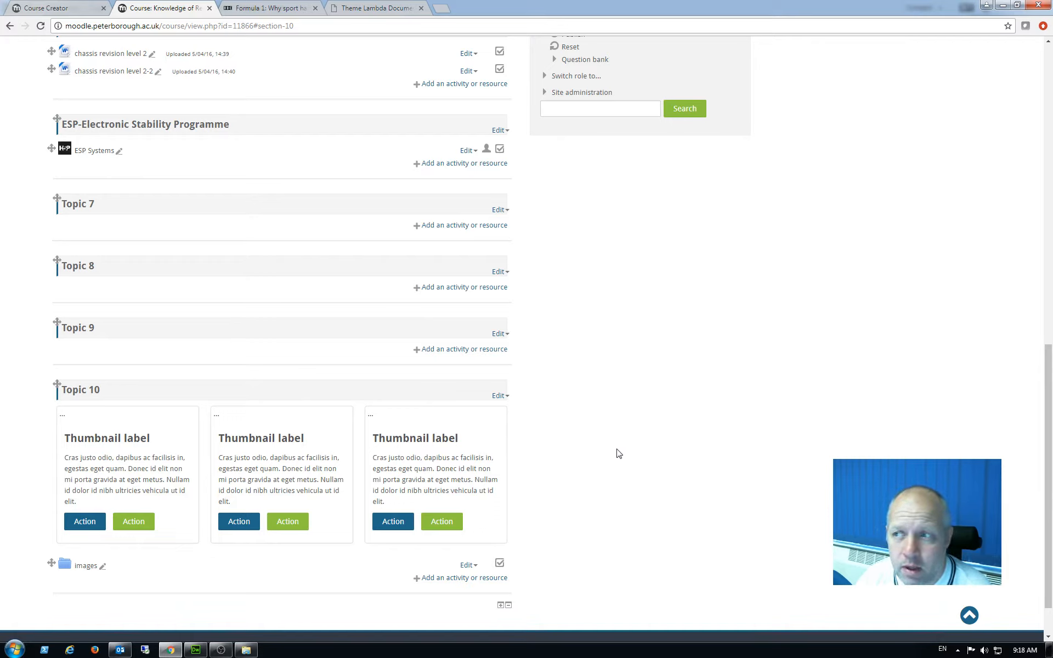
click(362, 9)
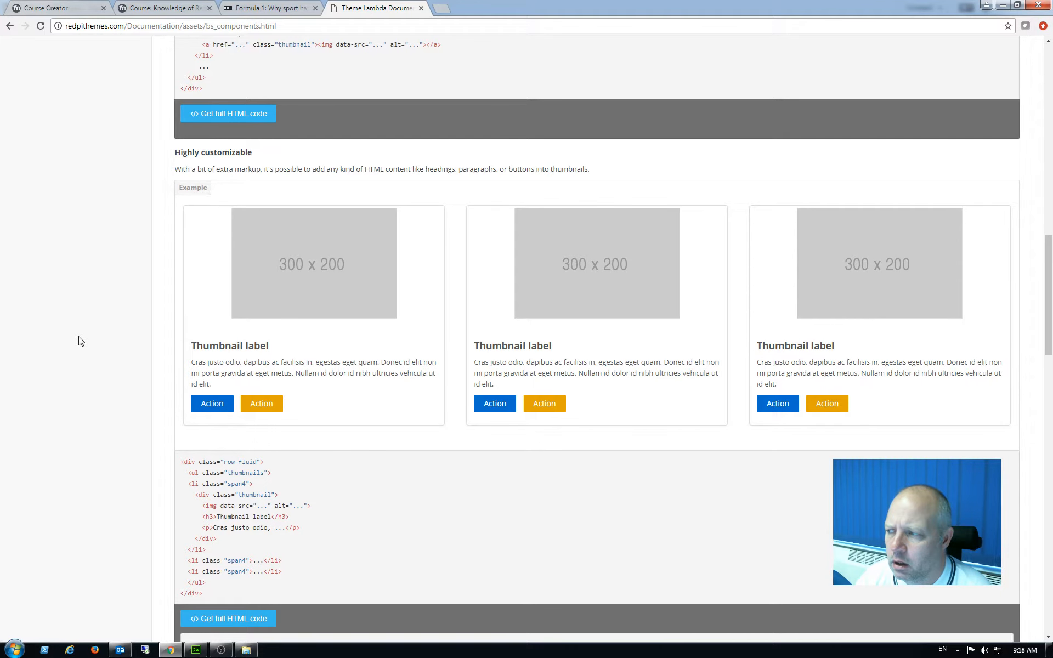
key(Home)
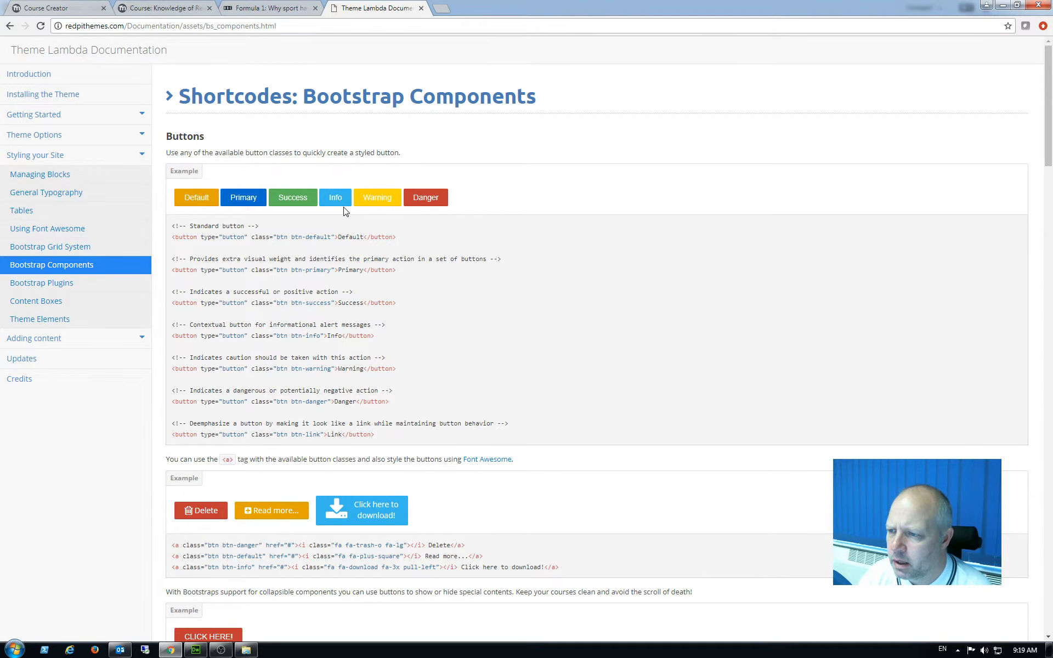
scroll(369, 443, down, 2)
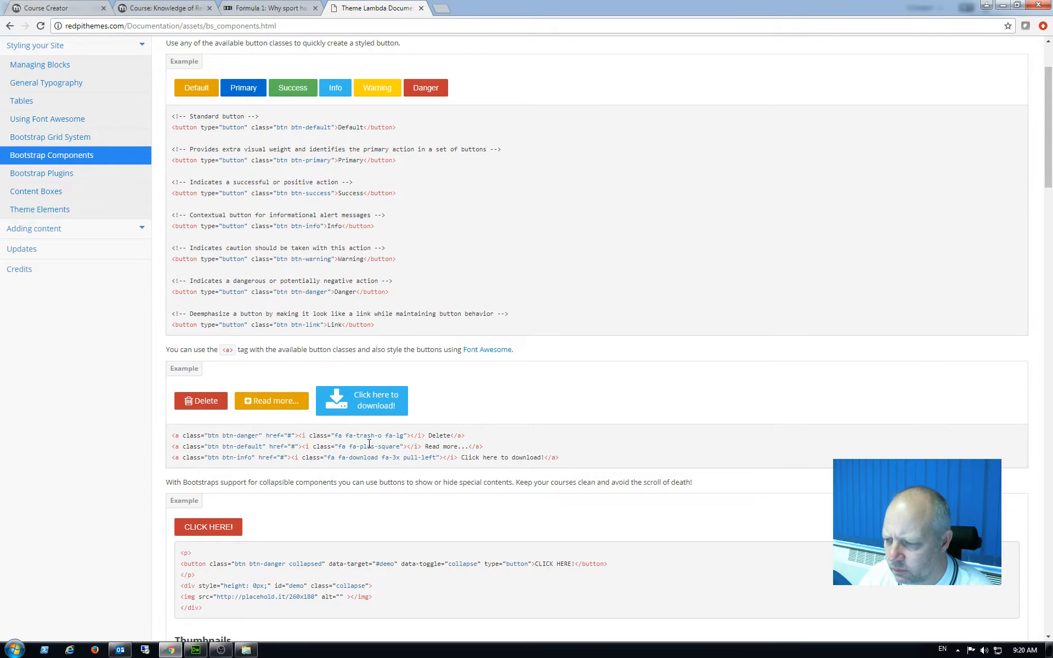
scroll(522, 393, down, 6)
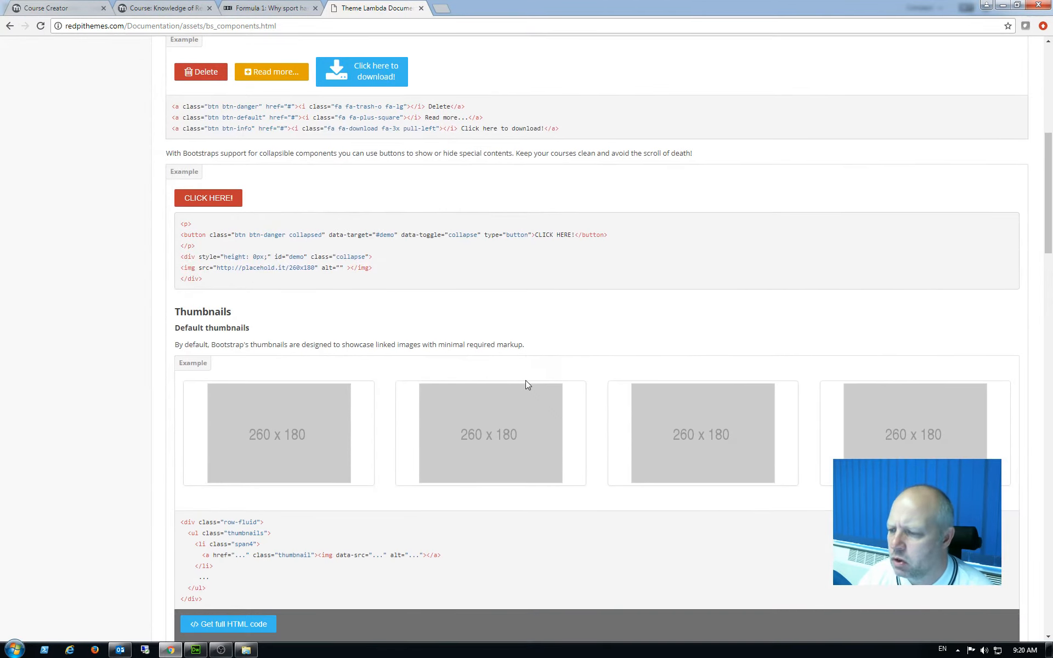
scroll(525, 380, down, 8)
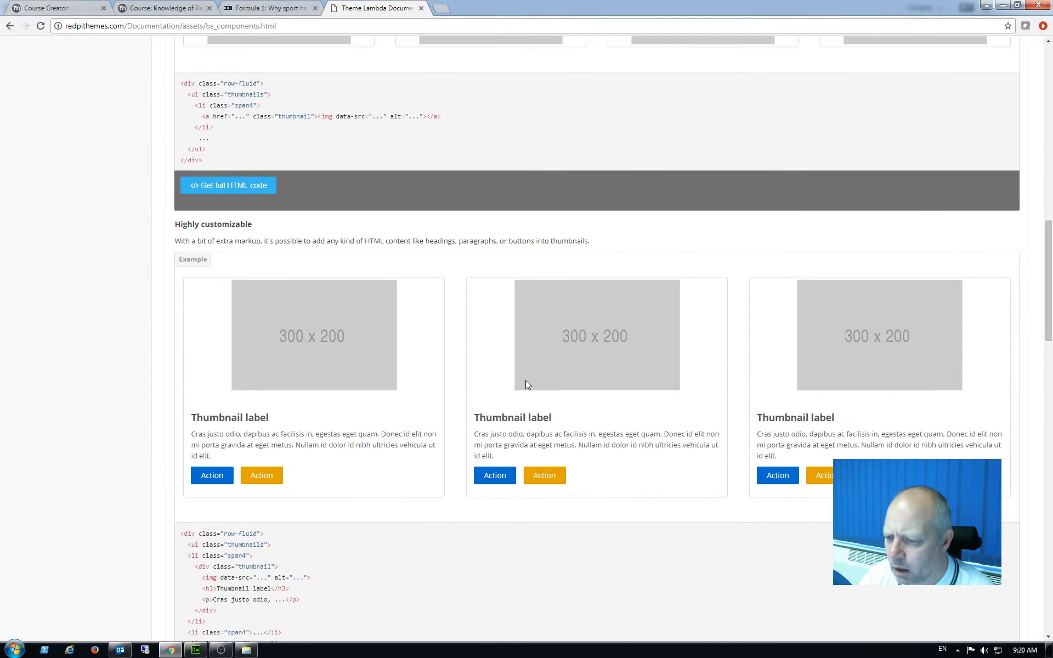
scroll(526, 384, down, 1)
scroll(522, 373, up, 1)
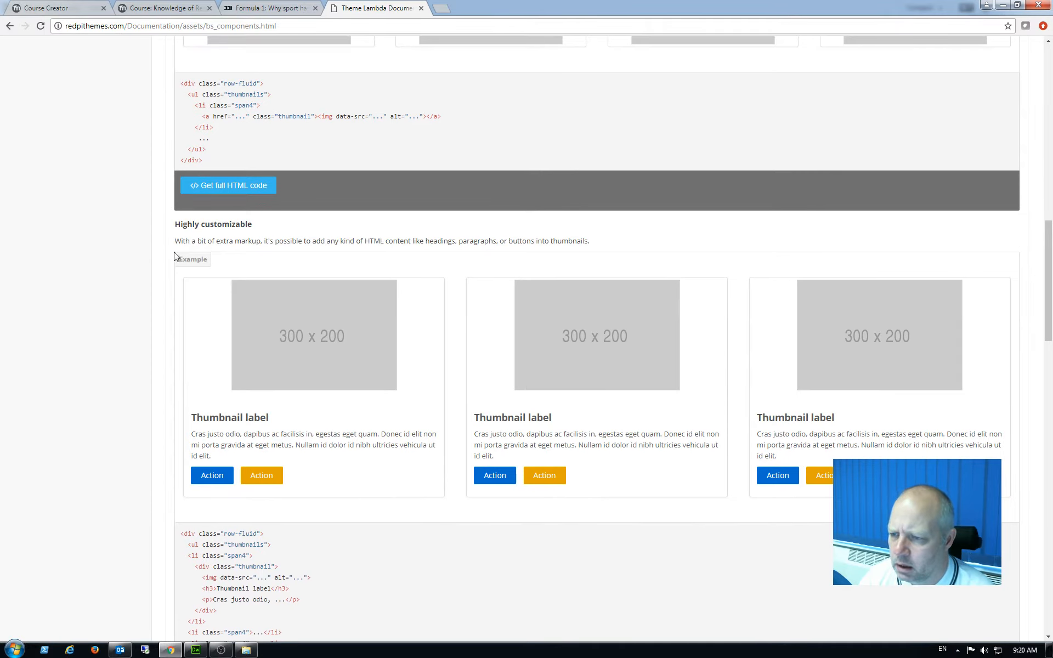
scroll(292, 384, up, 4)
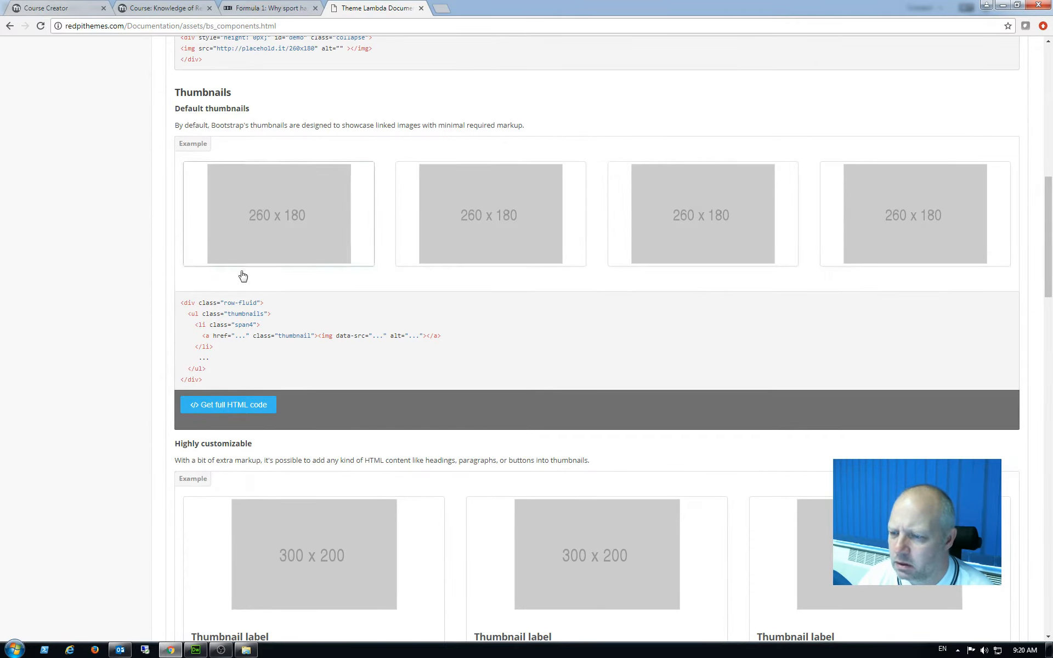
scroll(323, 448, down, 4)
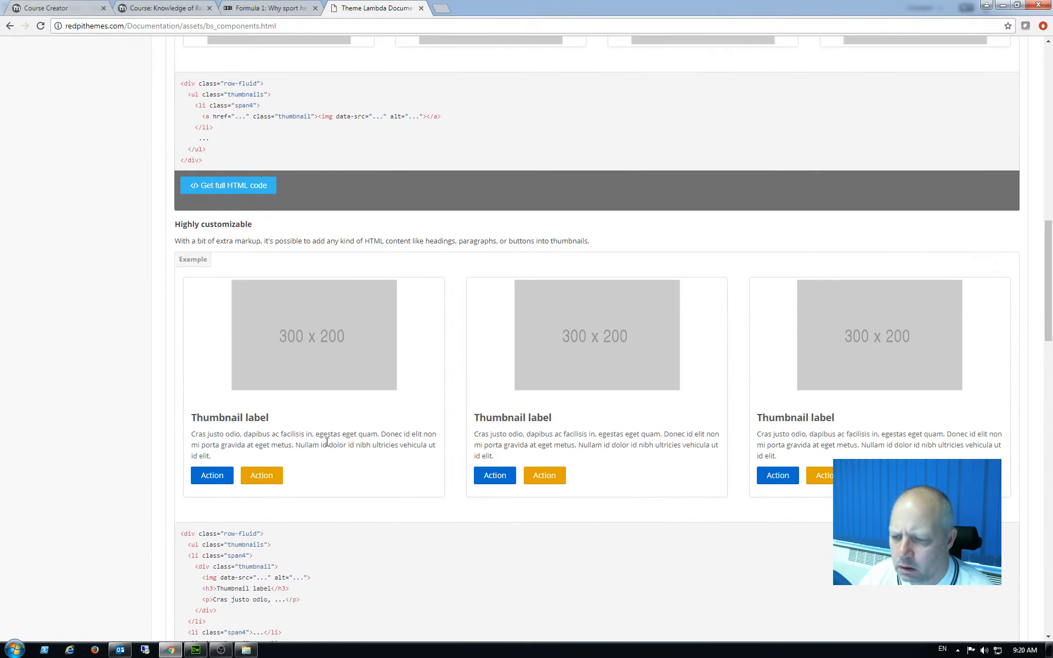
scroll(326, 442, down, 14)
scroll(327, 443, up, 14)
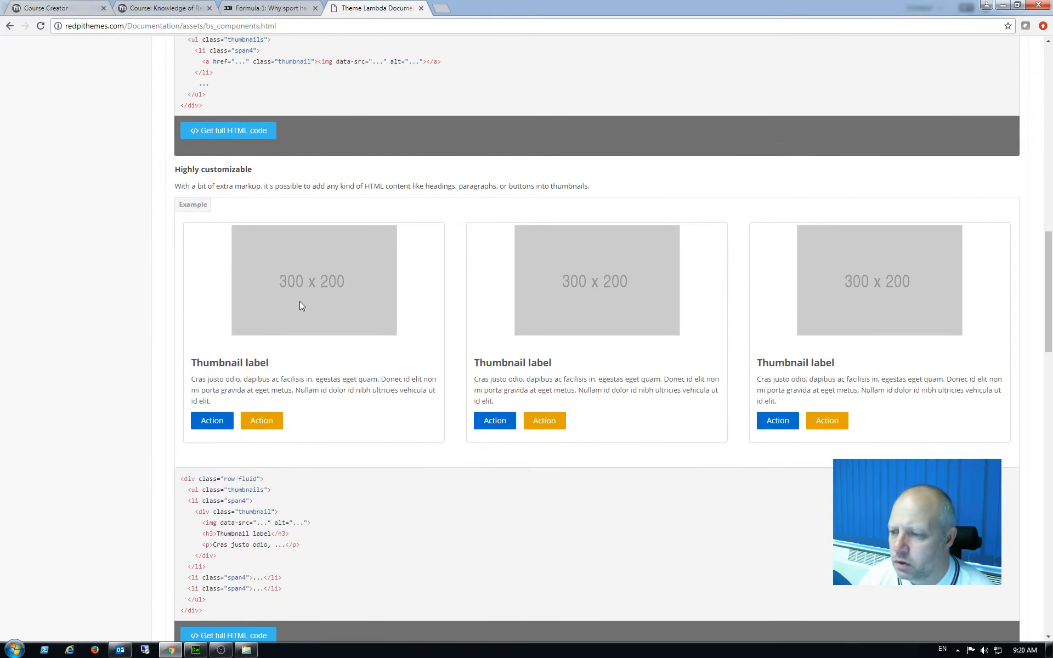
Copy the full HTML code of the "Highly customizable" thumbnails example from the theme documentation.
scroll(120, 414, down, 3)
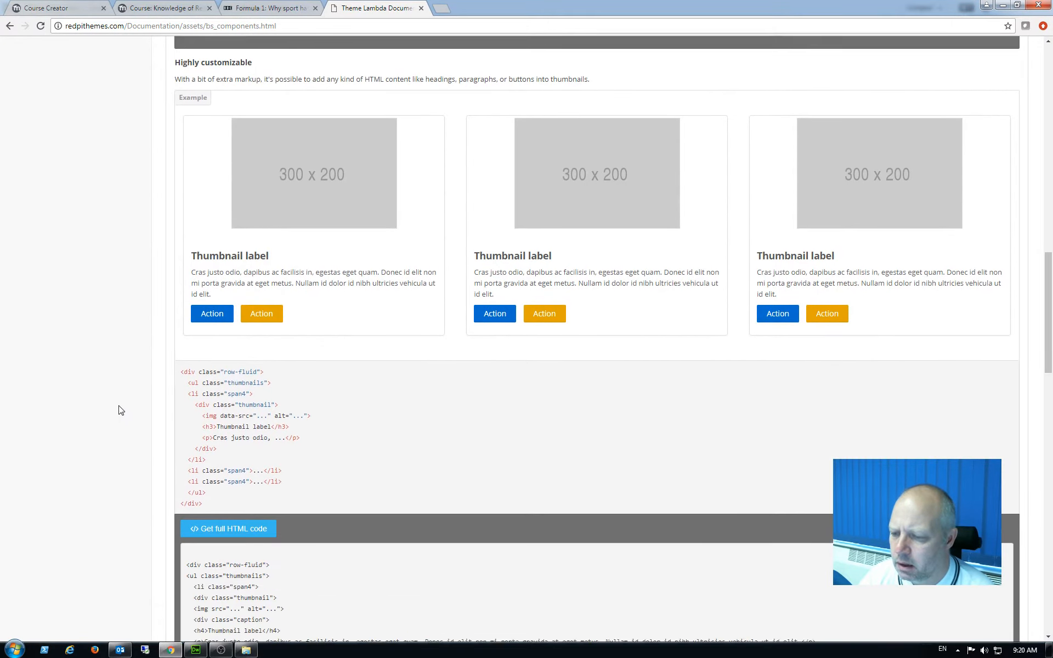
click(248, 473)
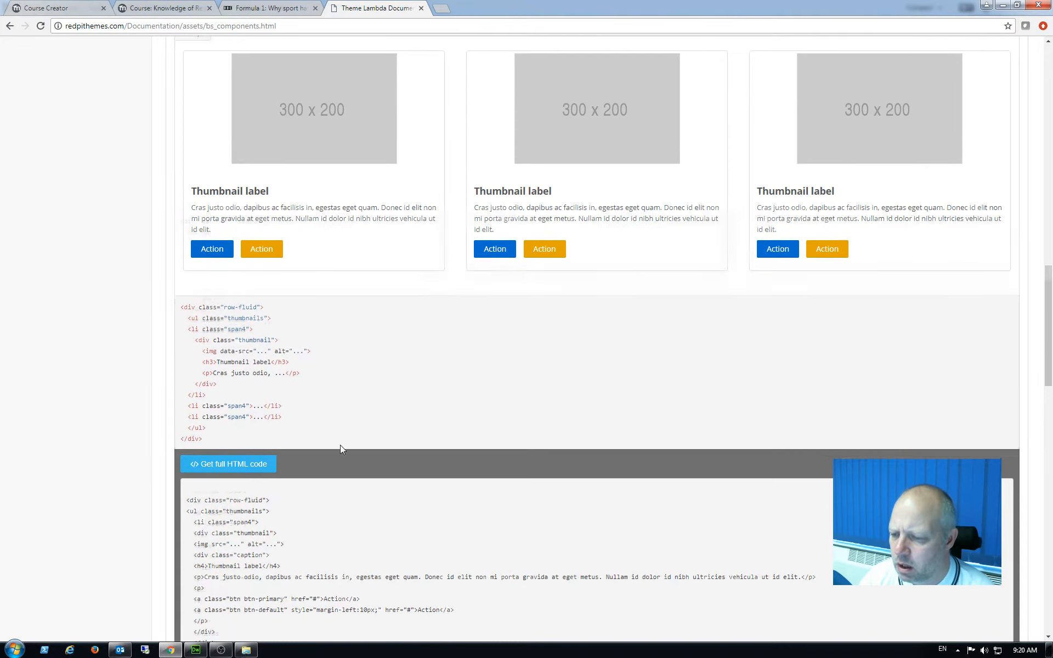
scroll(341, 446, down, 5)
scroll(327, 472, down, 3)
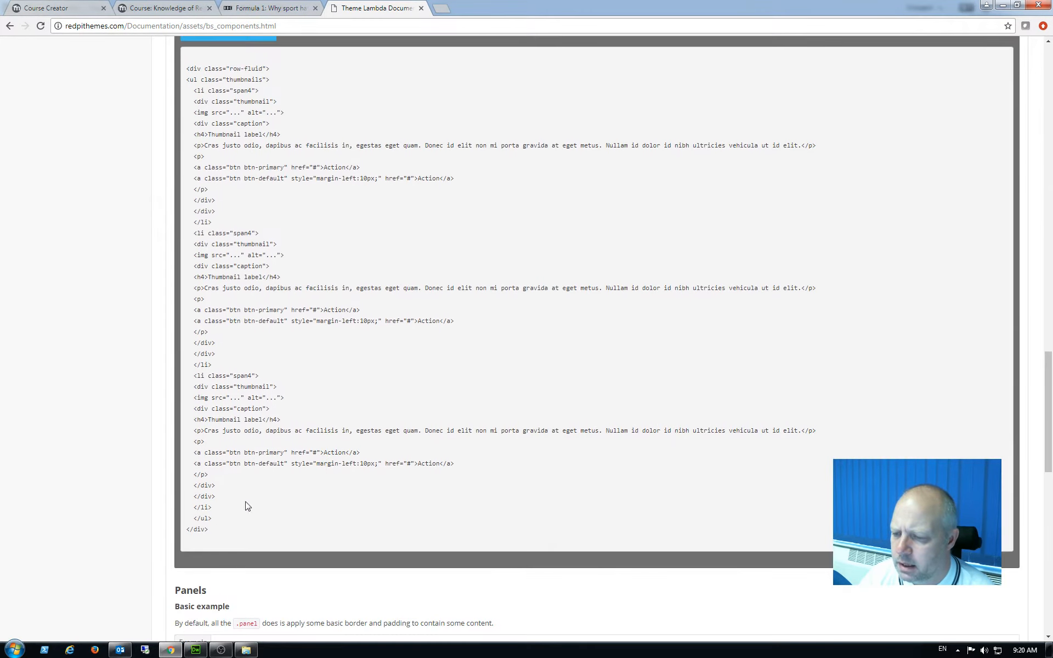
drag(212, 532, 183, 68)
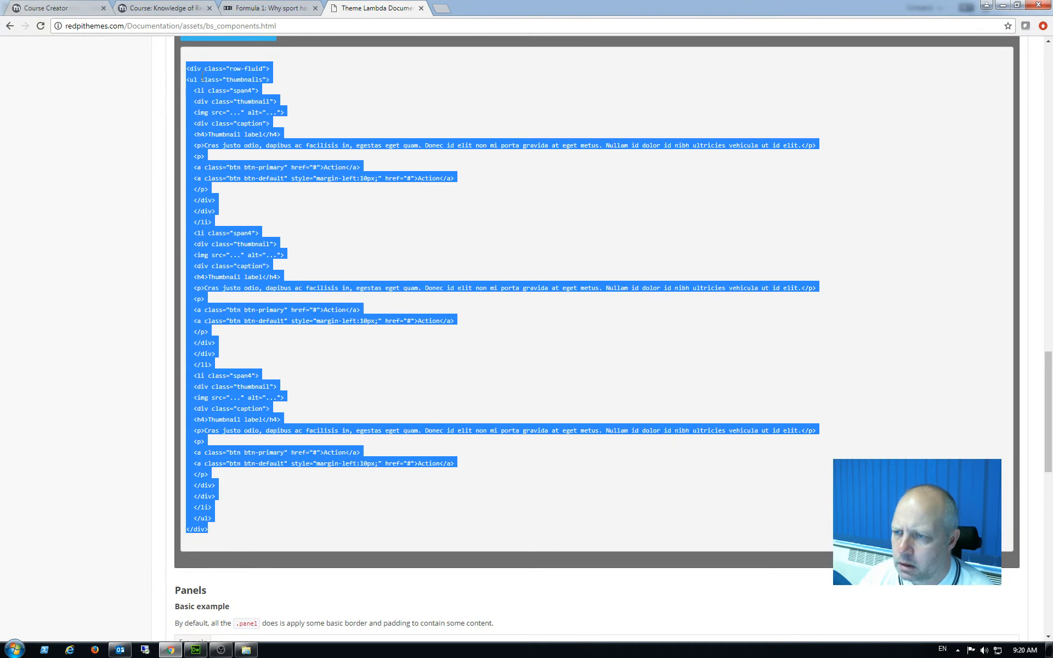
right_click(200, 76)
click(225, 83)
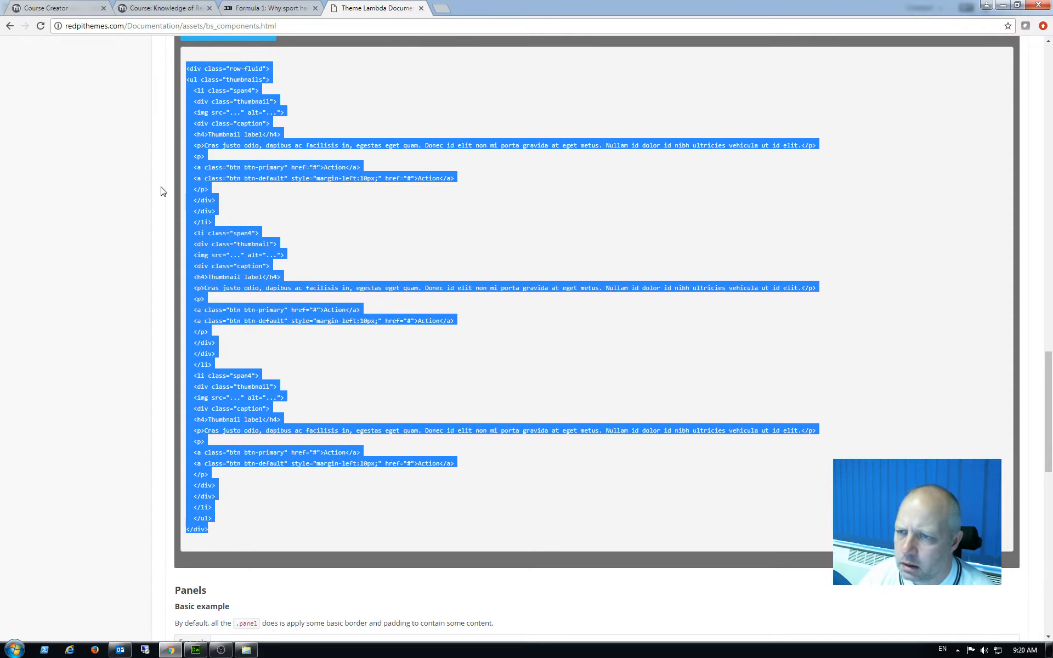
Open the Topic 10 summary of the Moodle course for editing and delete its existing content.
click(154, 9)
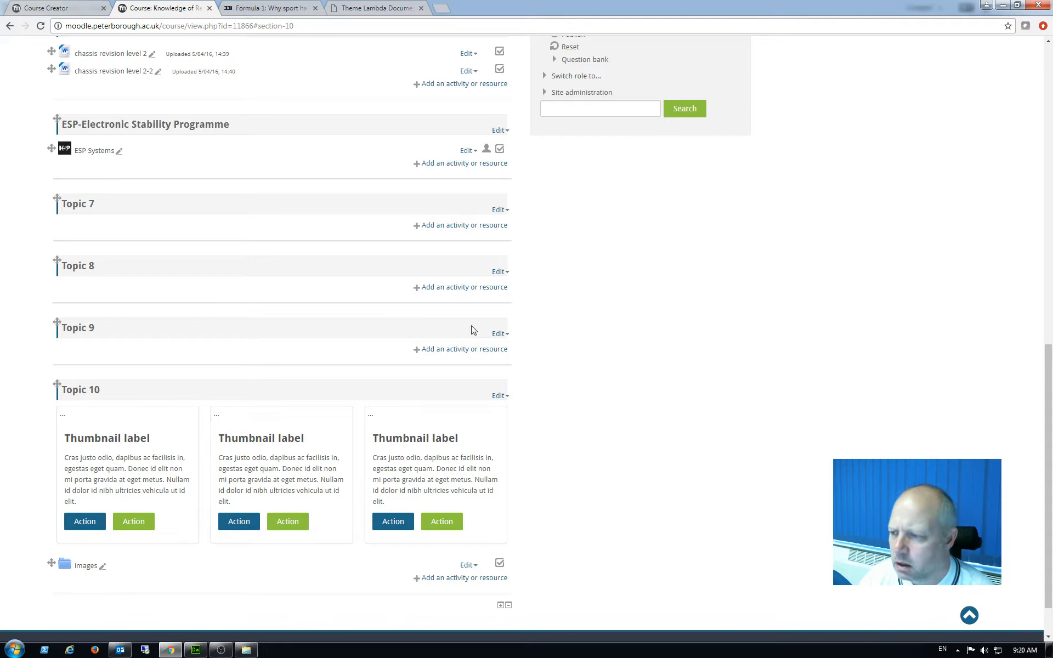
click(500, 396)
click(478, 412)
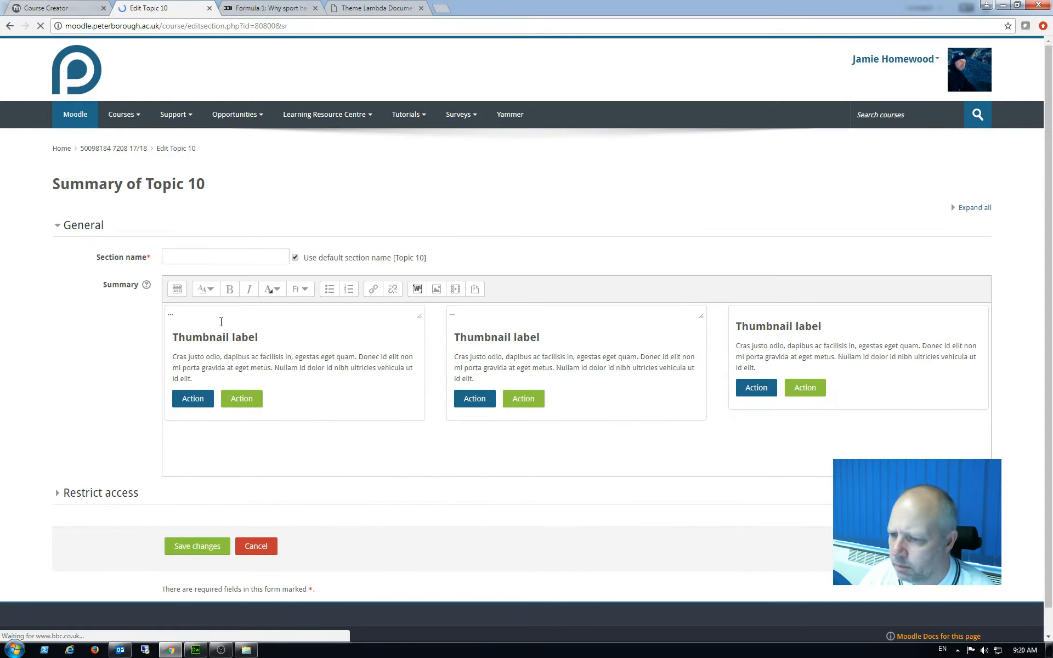
click(292, 415)
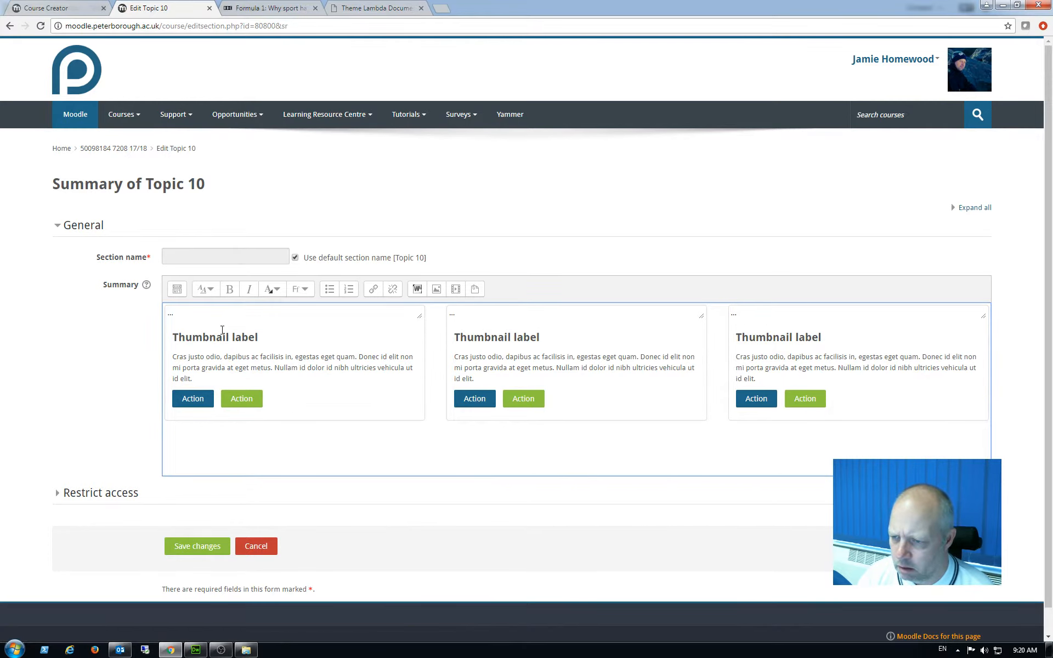
key(ctrl+a)
key(Delete)
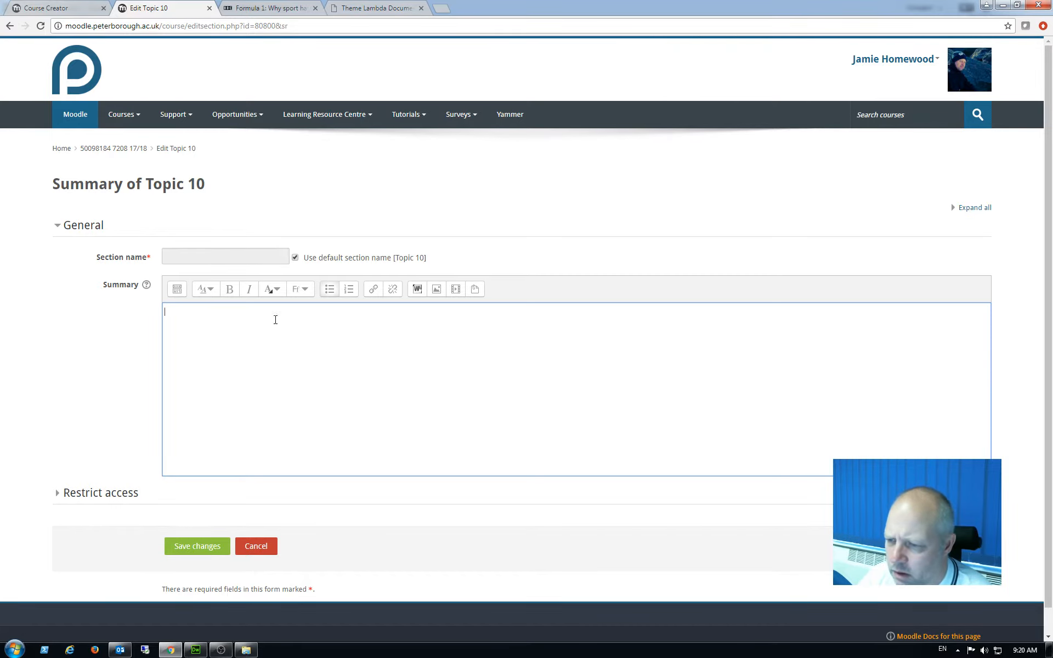
Replace the leftover HTML source of the Topic 10 summary with the copied thumbnails code and return to the visual view.
click(177, 290)
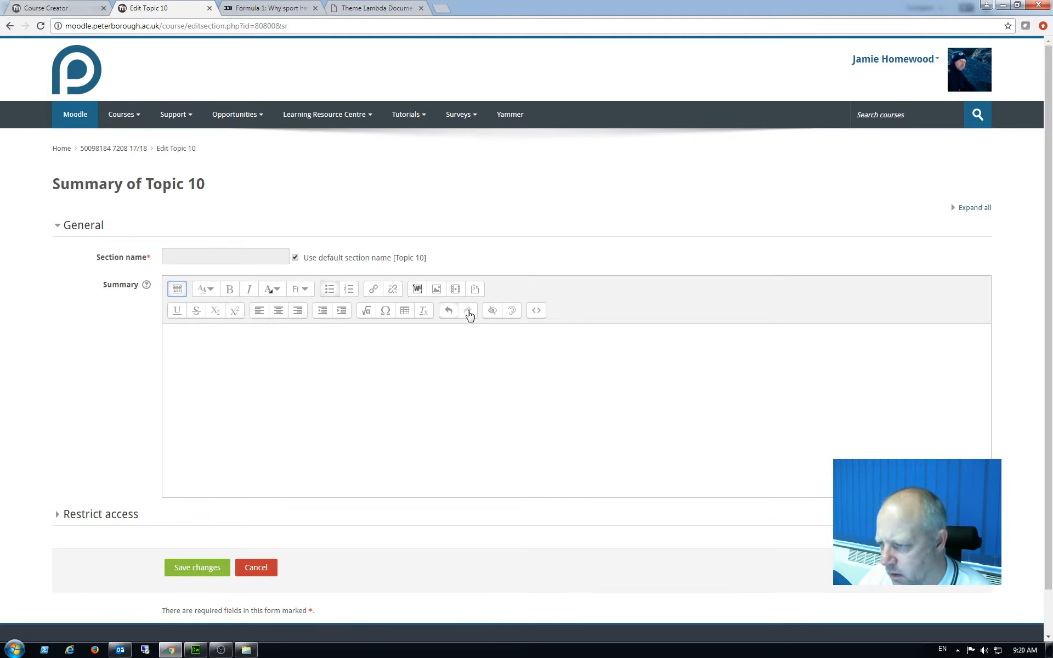
click(536, 312)
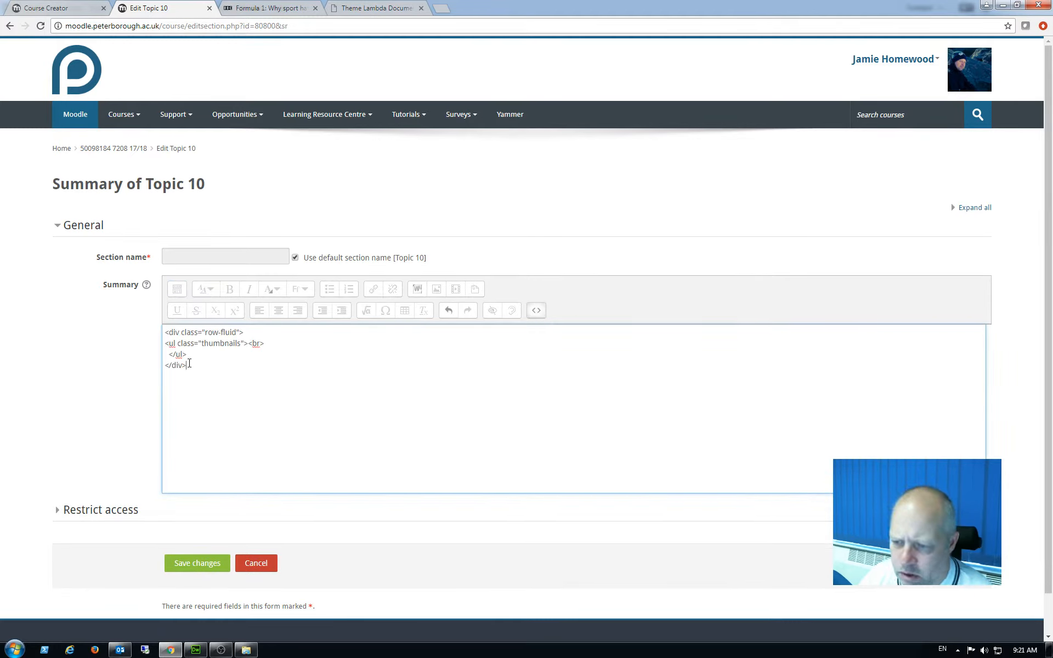
drag(189, 364, 160, 329)
key(BackSpace)
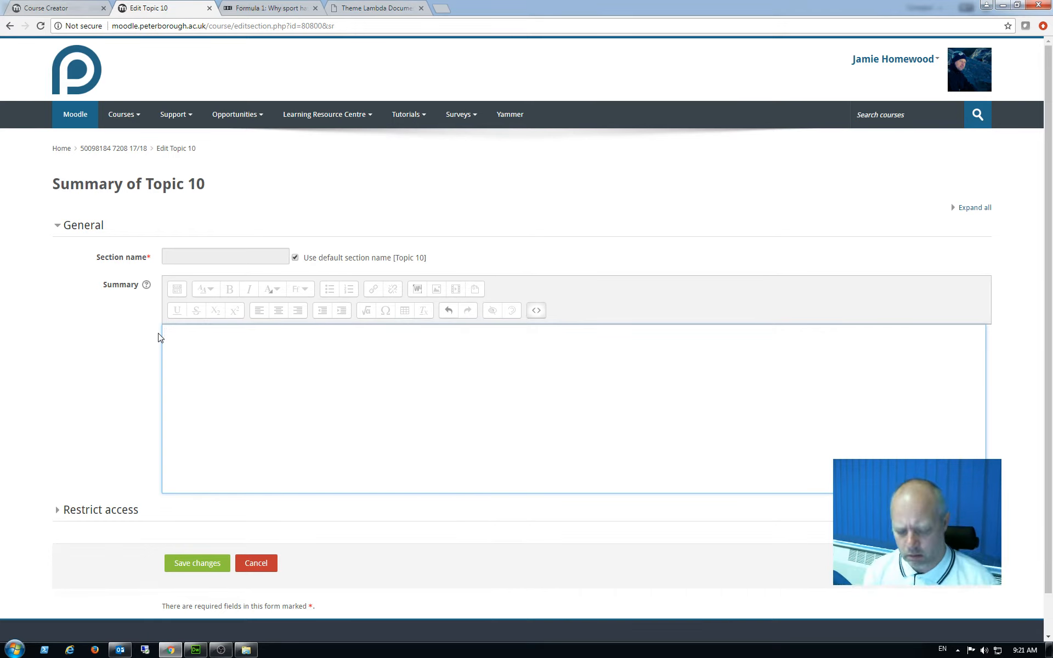
key(ctrl+v)
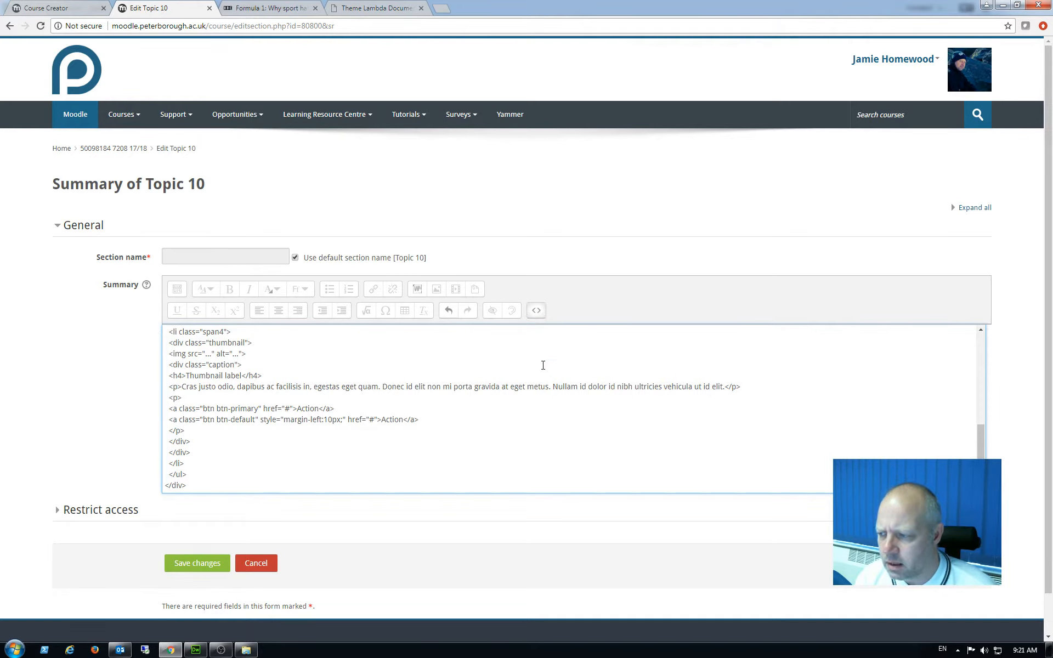
click(536, 311)
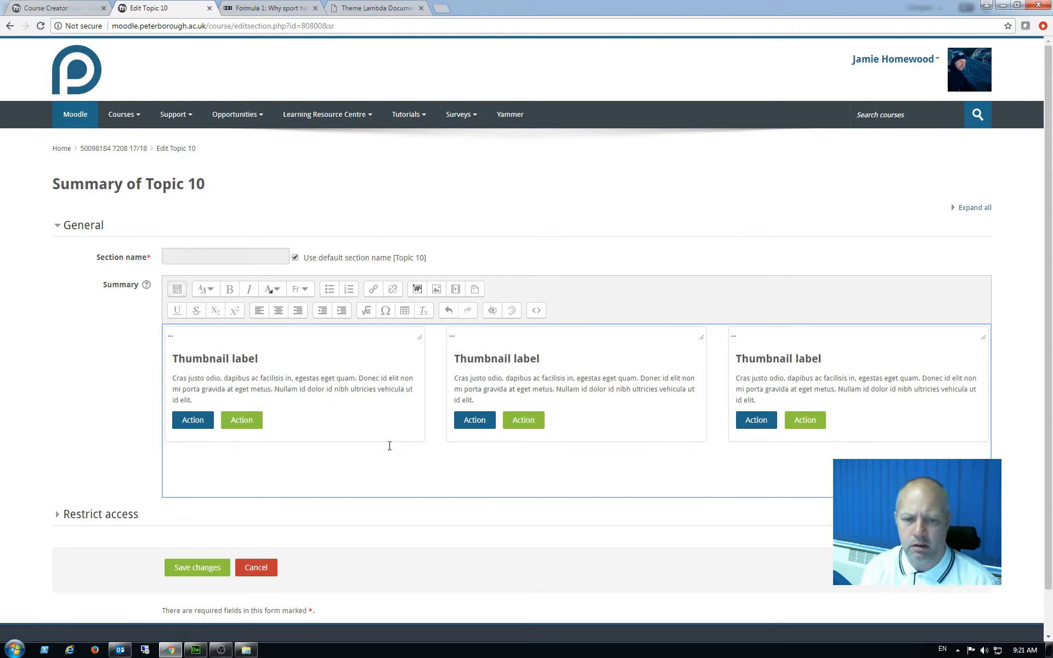
Save the Topic 10 summary after a brief look back at the thumbnails code in the documentation.
click(393, 8)
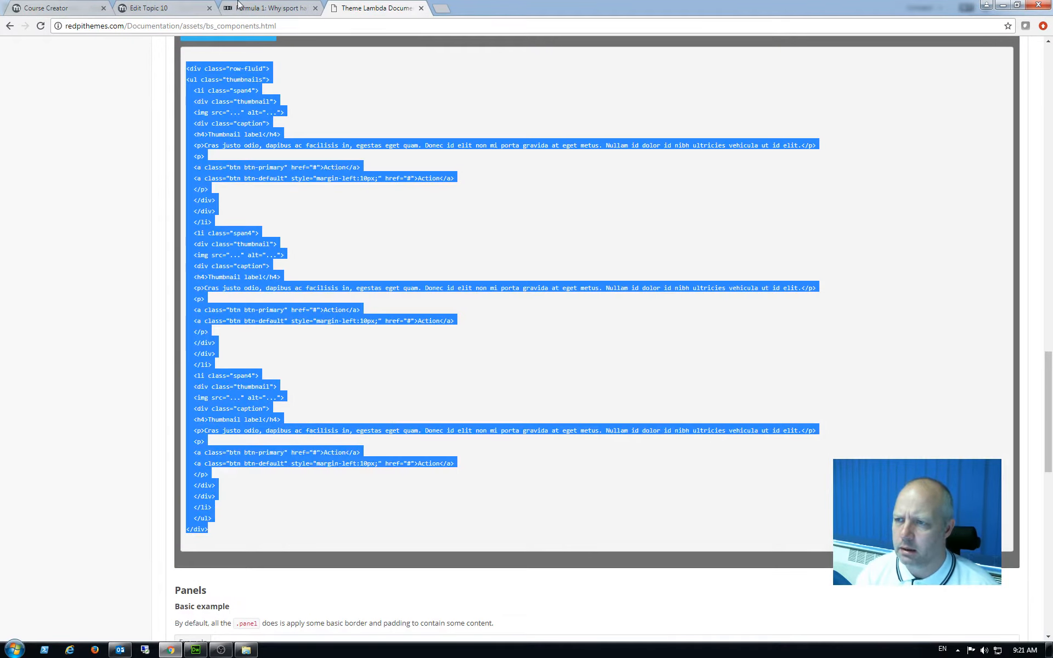
click(144, 8)
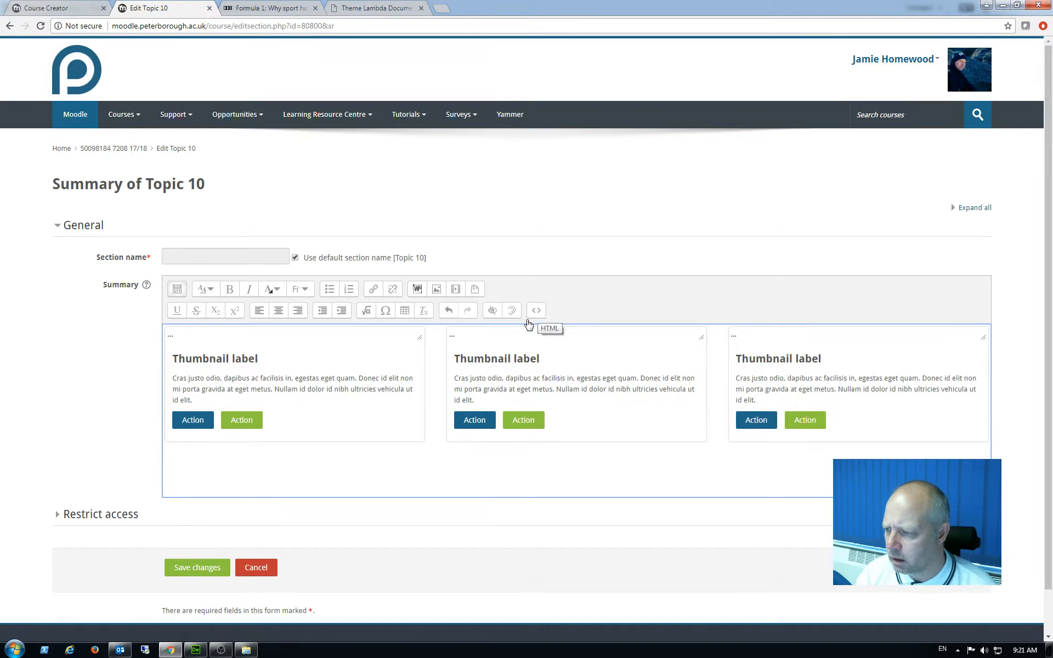
click(209, 571)
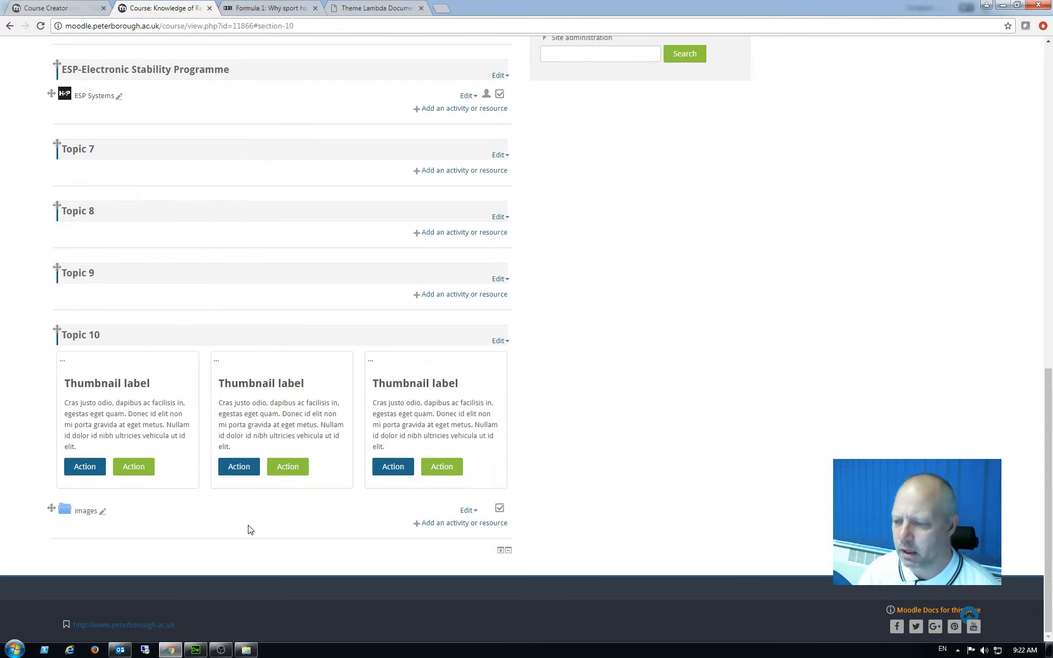
View the resource types that can be added to Topic 10, including Folder, and close the list without adding one.
click(449, 524)
scroll(483, 417, down, 5)
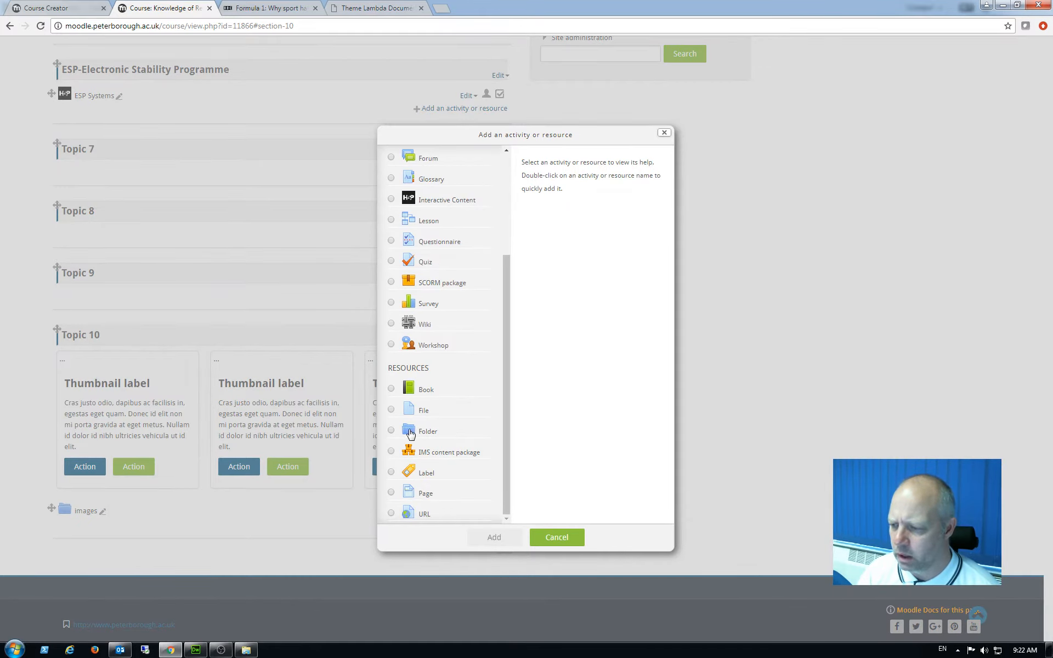
click(556, 537)
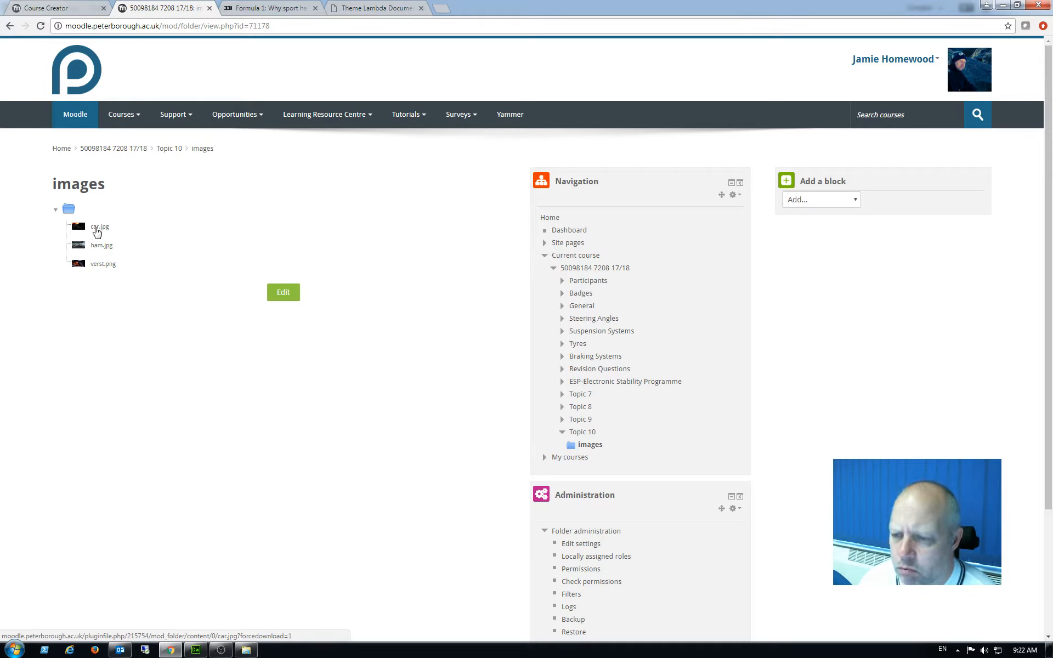
Copy the link address of car.jpg in the images folder.
right_click(97, 232)
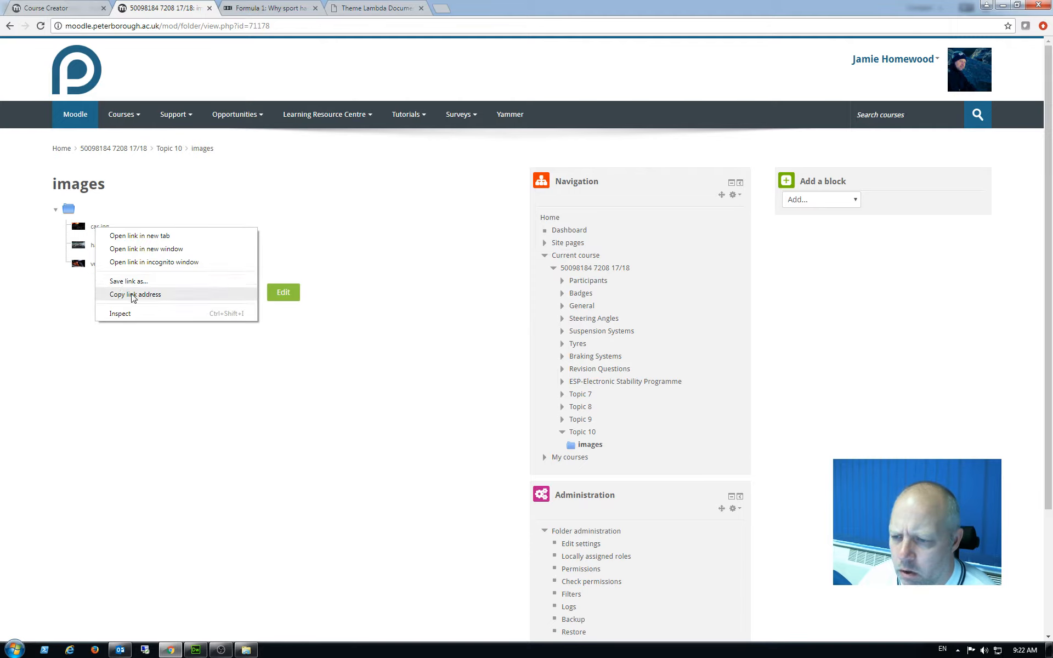
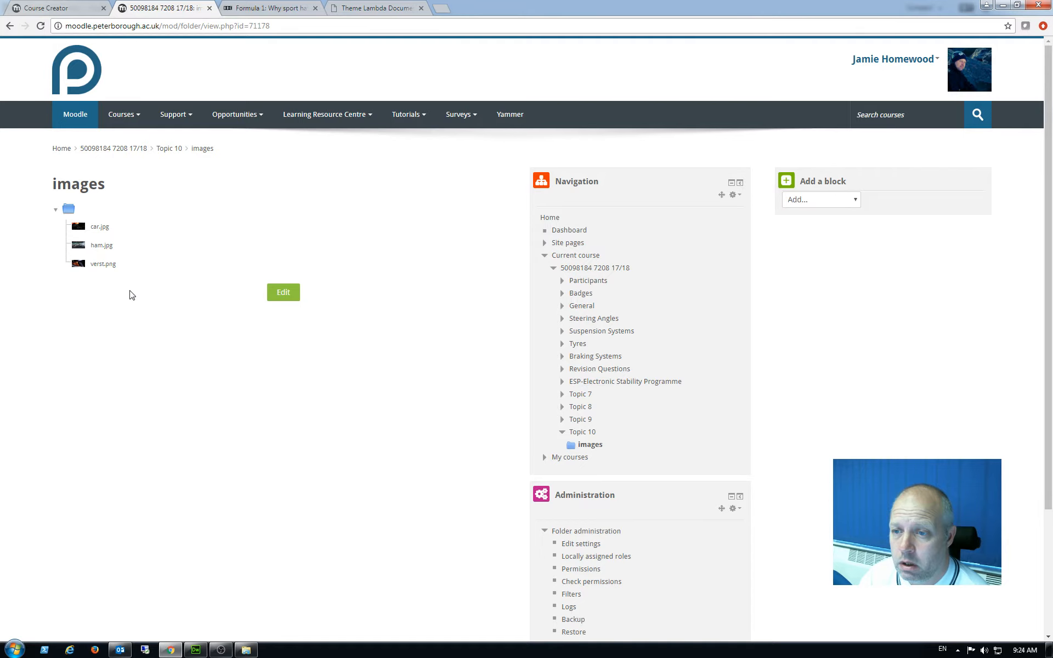
Reopen the images folder from the course page's Topic 10 and copy the link address of ham.jpg.
key(alt+Left)
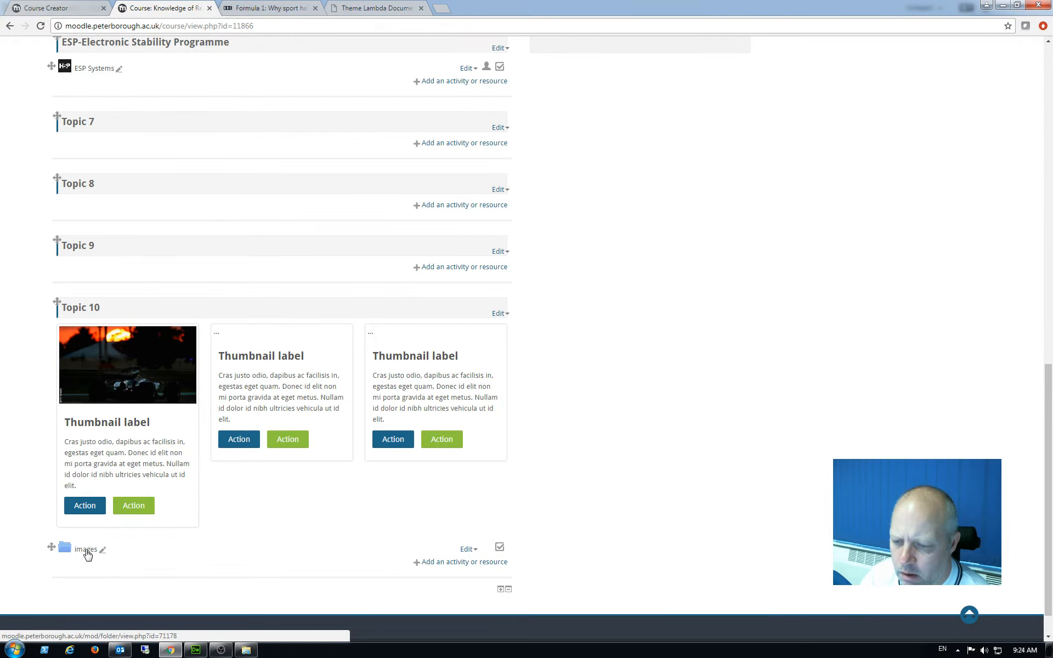
click(86, 550)
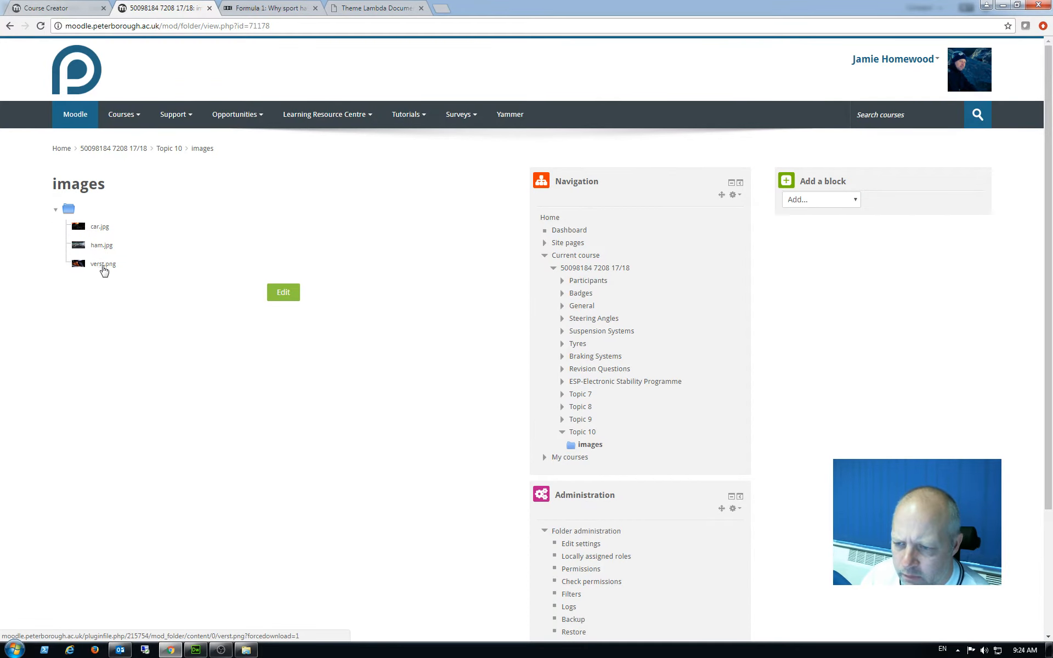
right_click(107, 250)
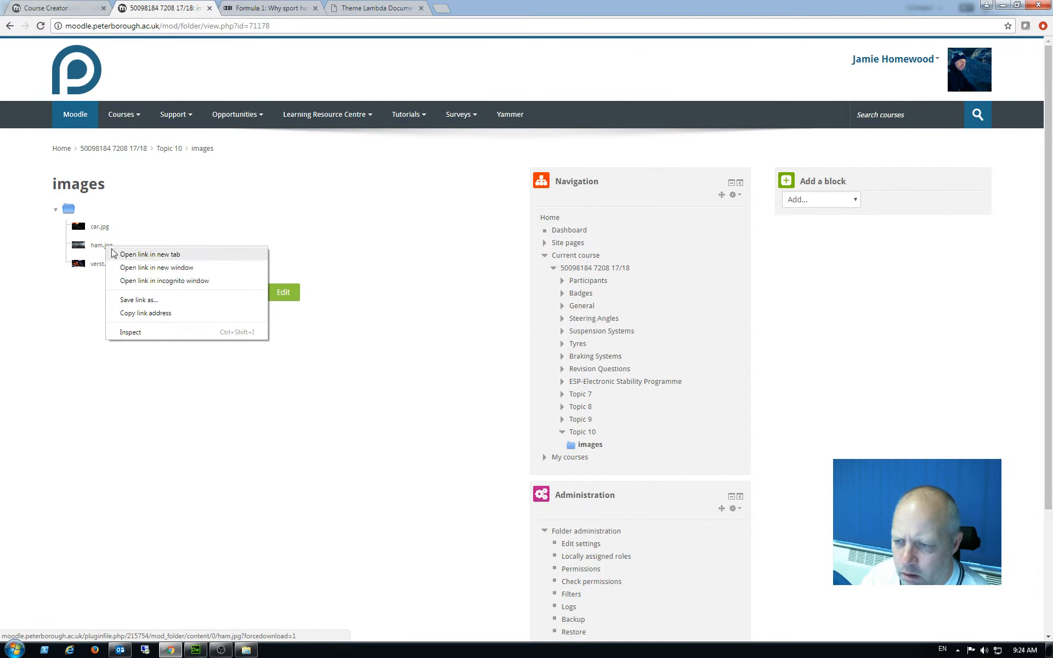
click(151, 314)
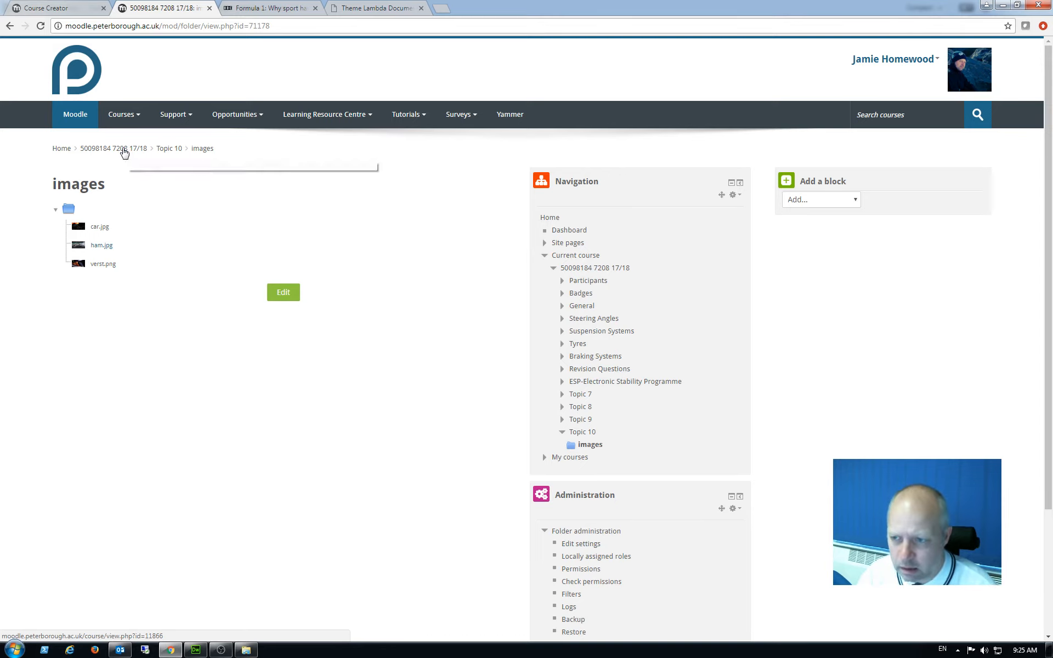
Open the course page in a separate tab and open Topic 10's summary for editing as HTML source.
middle_click(125, 152)
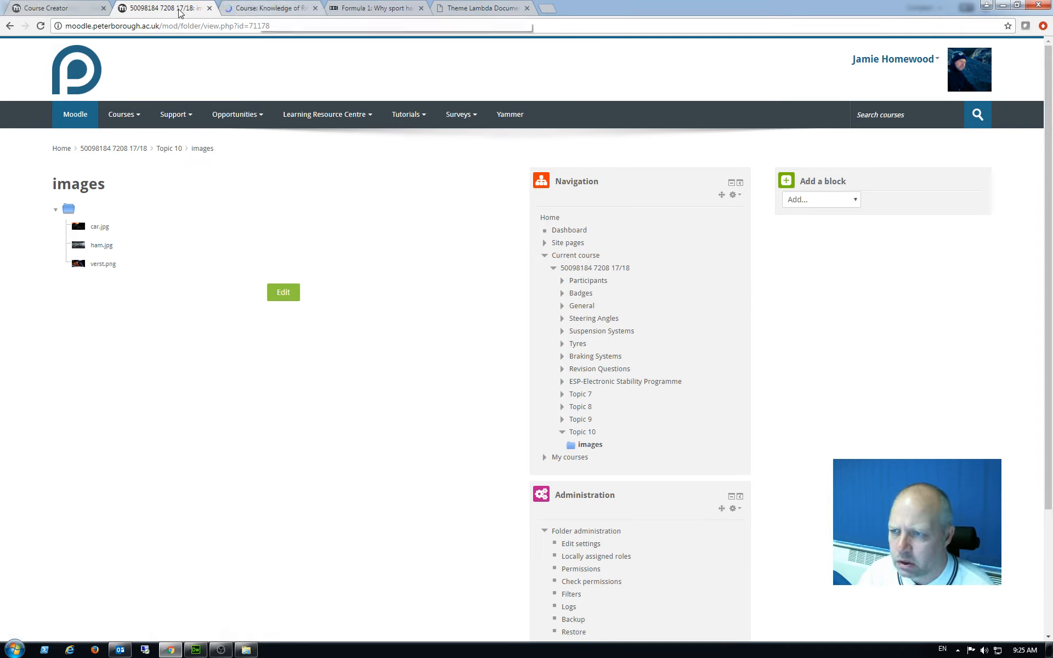
click(267, 12)
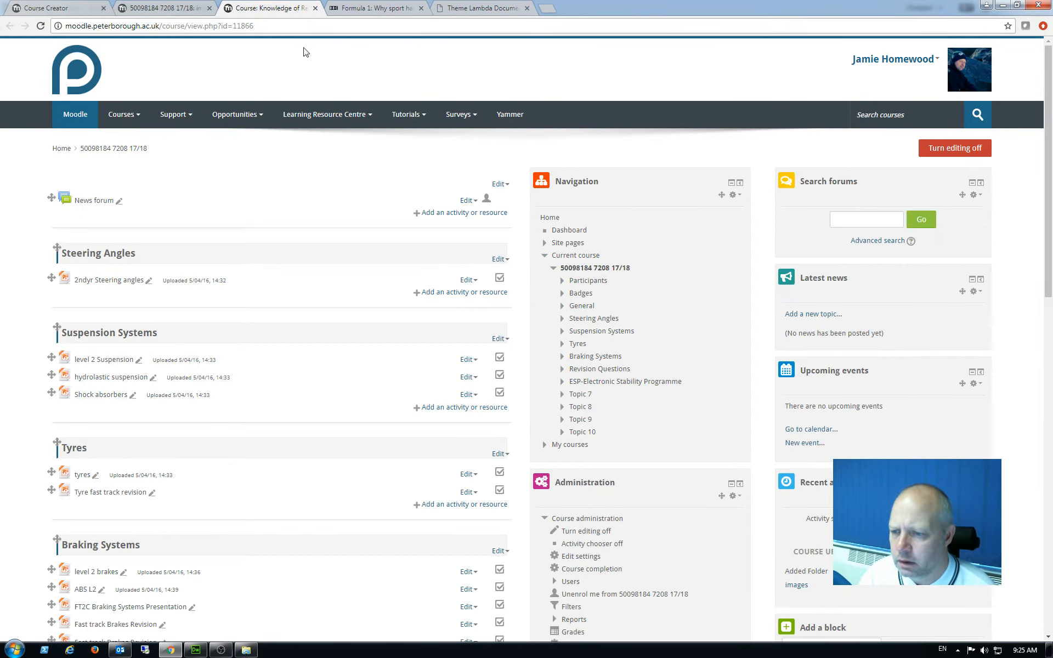
scroll(283, 341, down, 14)
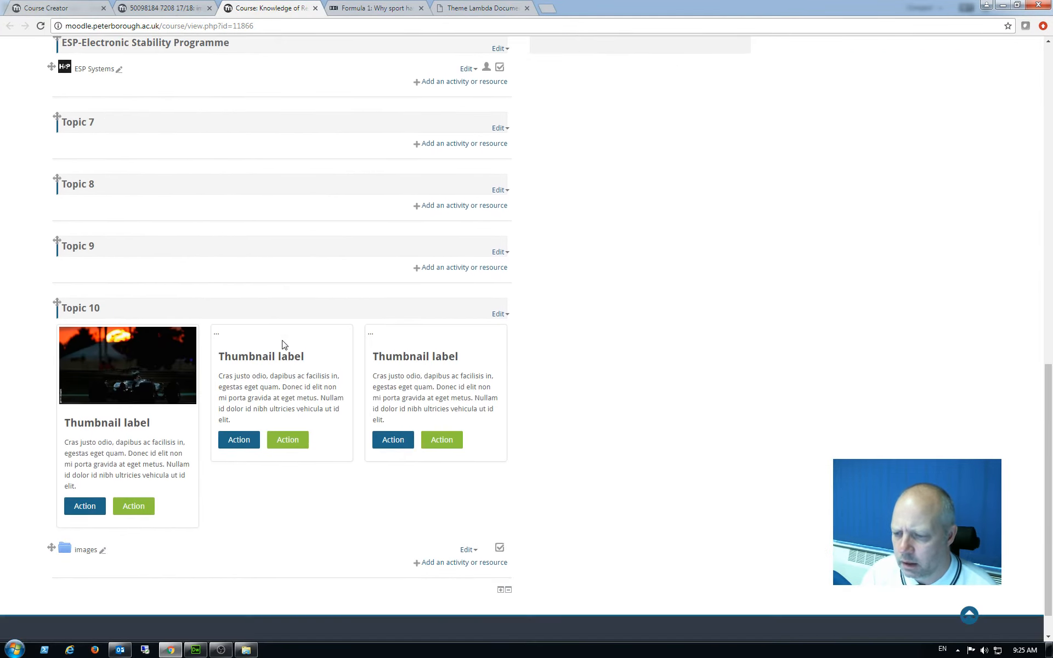
click(498, 314)
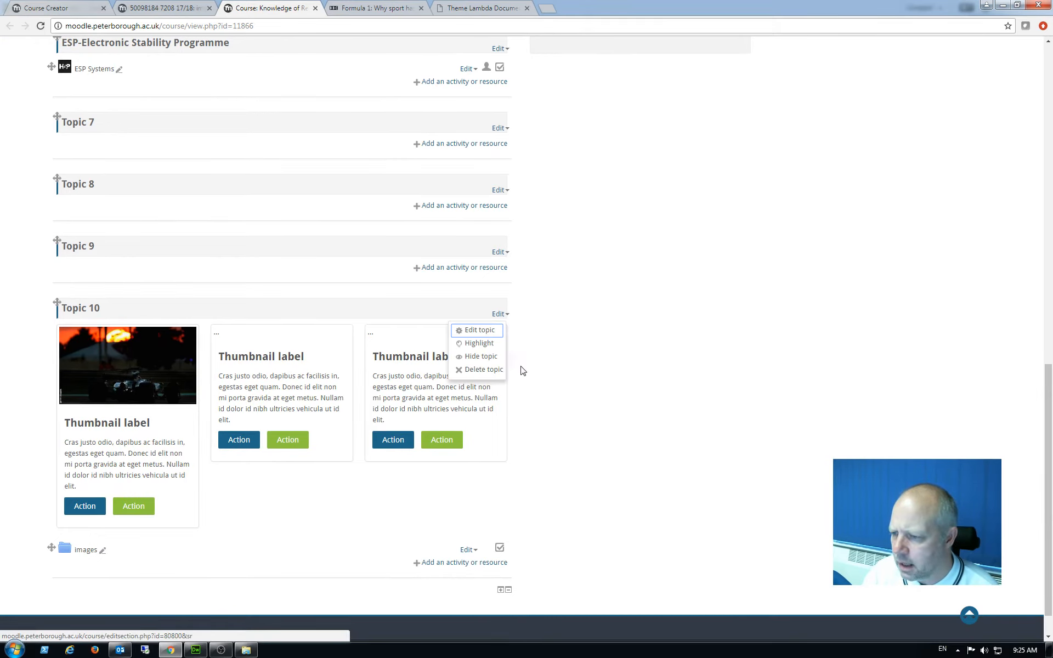
click(483, 332)
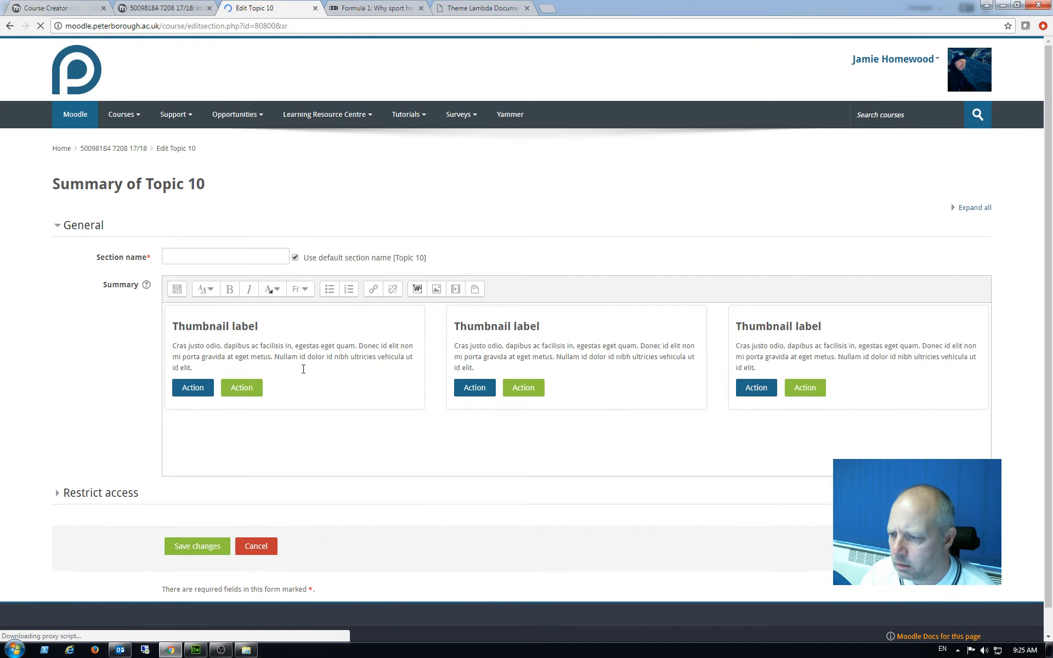
click(177, 290)
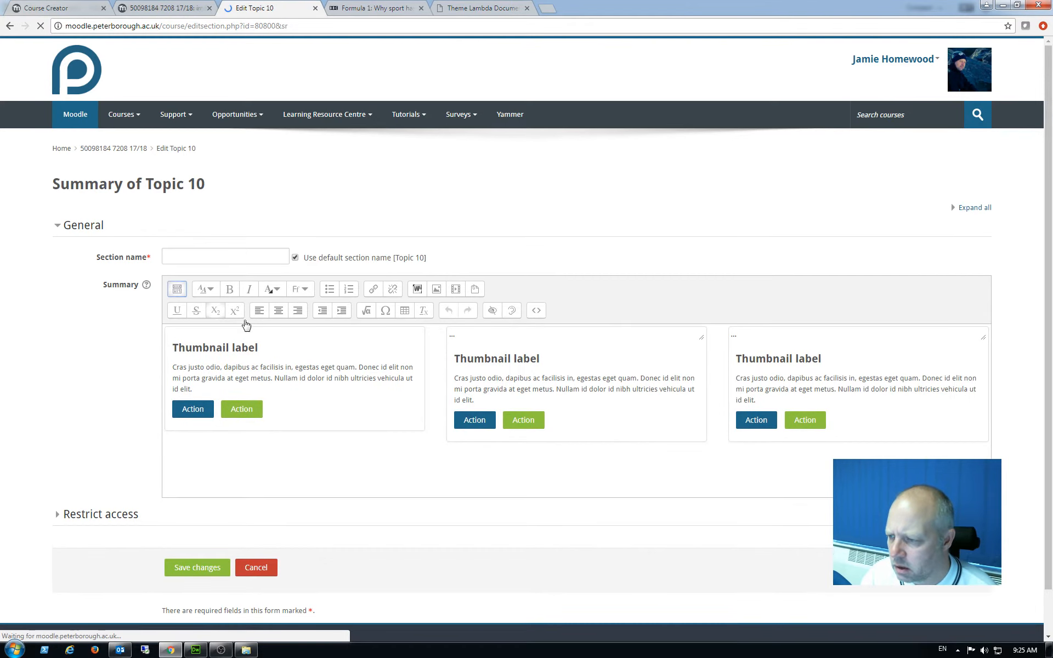
click(536, 309)
click(462, 448)
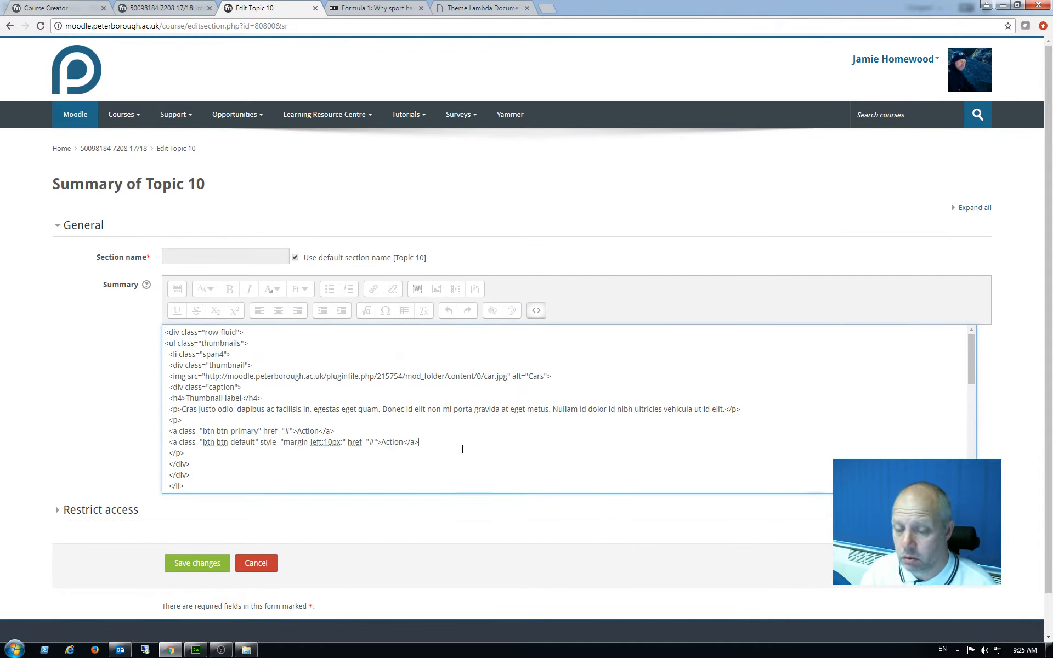
Set the second thumbnail's image source to the copied ham.jpg link, without the "?forcedownload=1" suffix.
scroll(459, 445, down, 3)
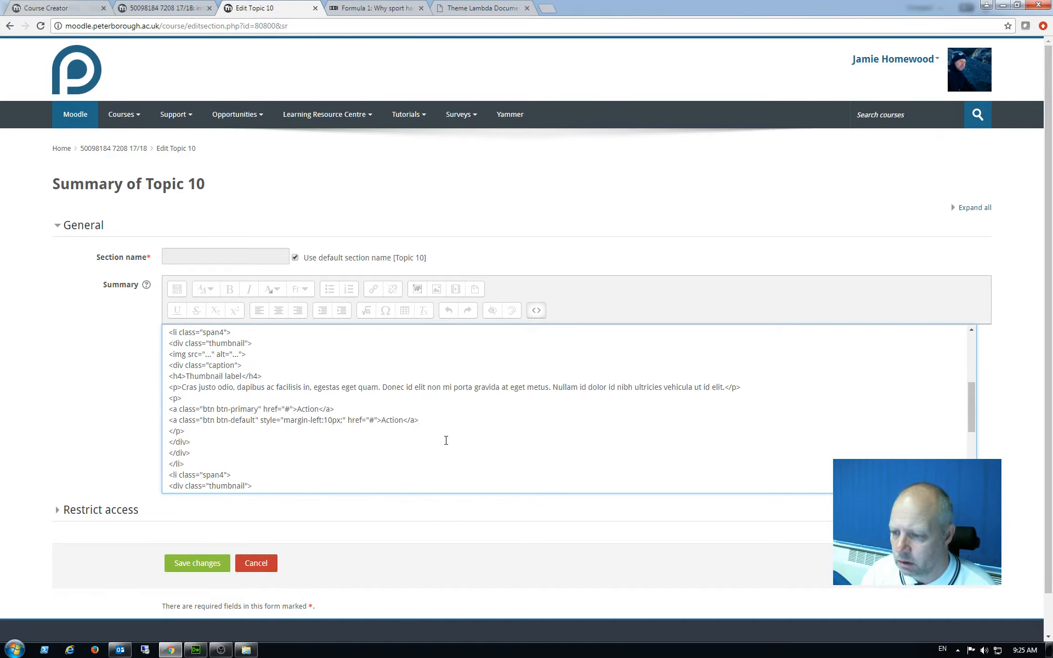
double_click(208, 355)
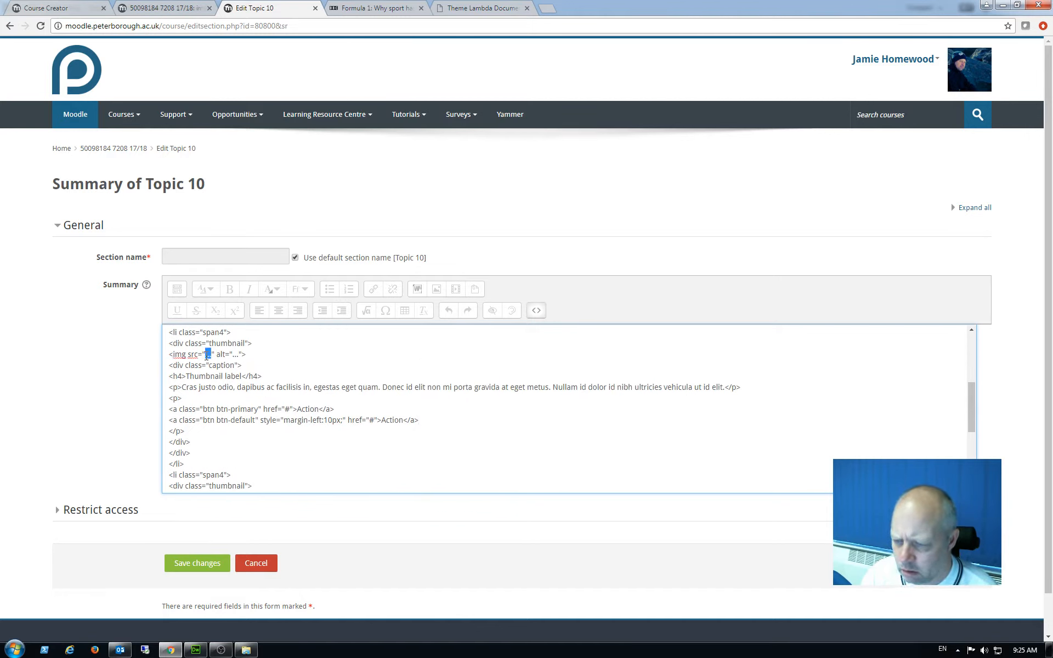
key(ctrl+v)
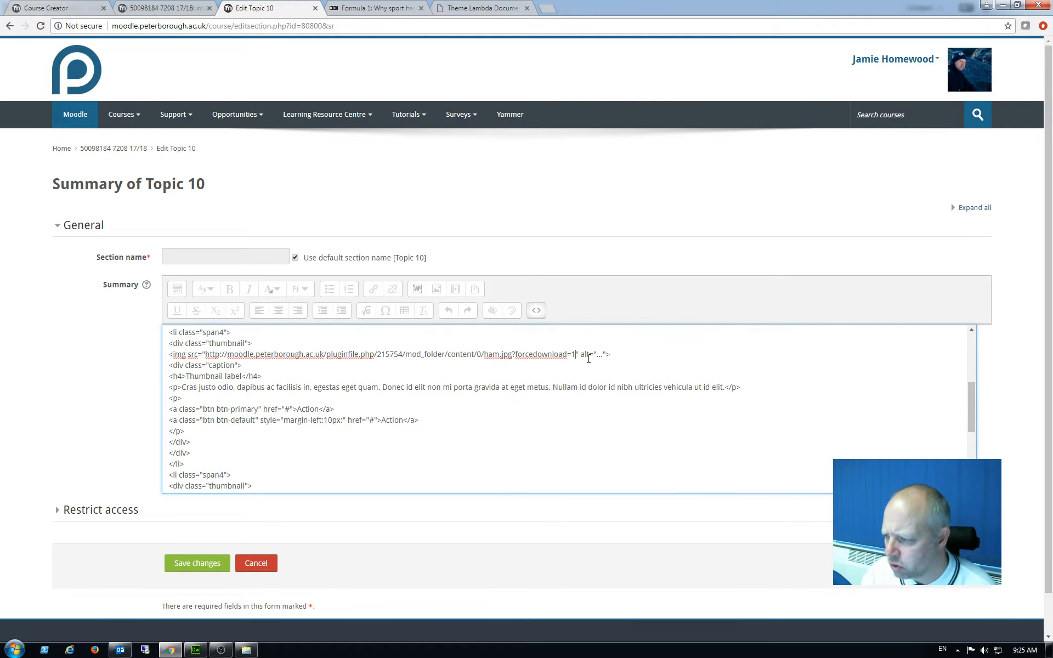
drag(574, 354, 513, 357)
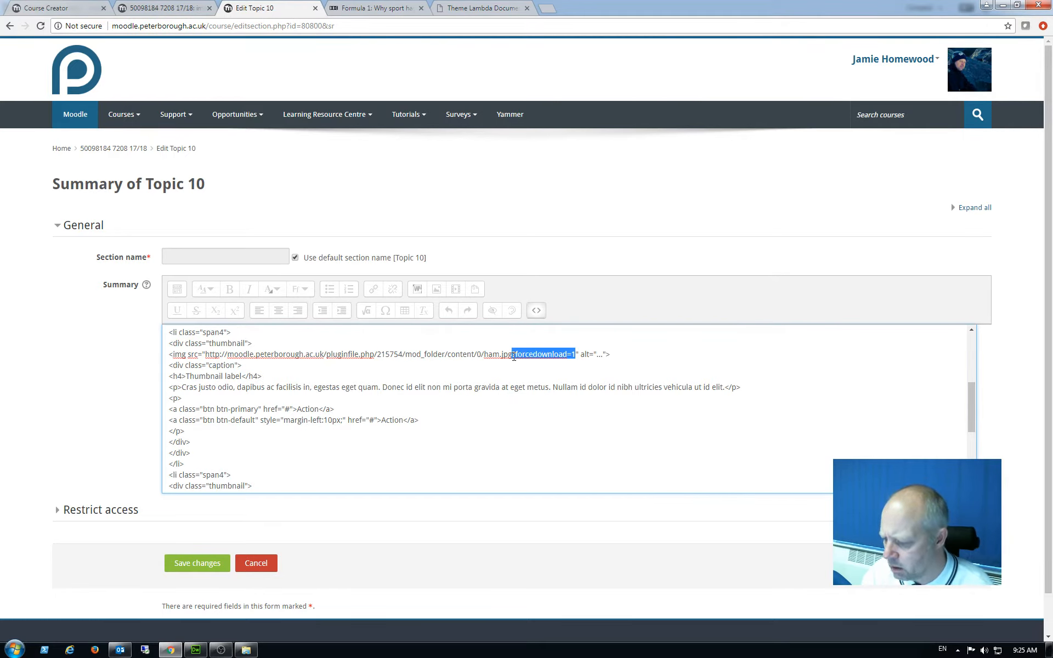
key(Delete)
Replace the placeholder alt text of the second thumbnail's image with "Hamilton".
double_click(535, 354)
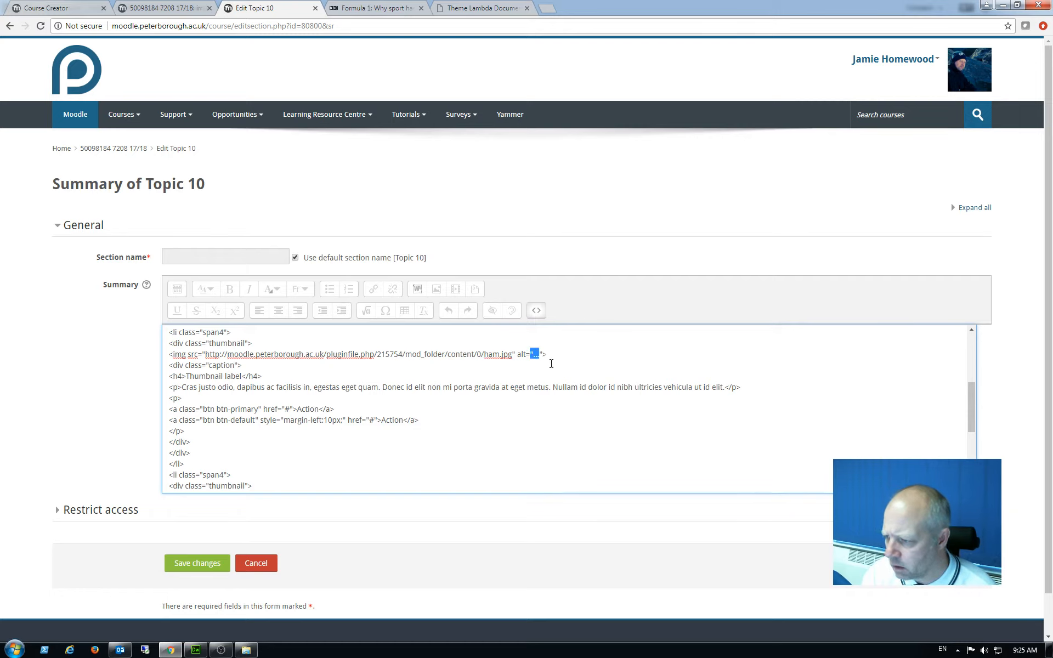
click(536, 373)
drag(541, 357, 535, 360)
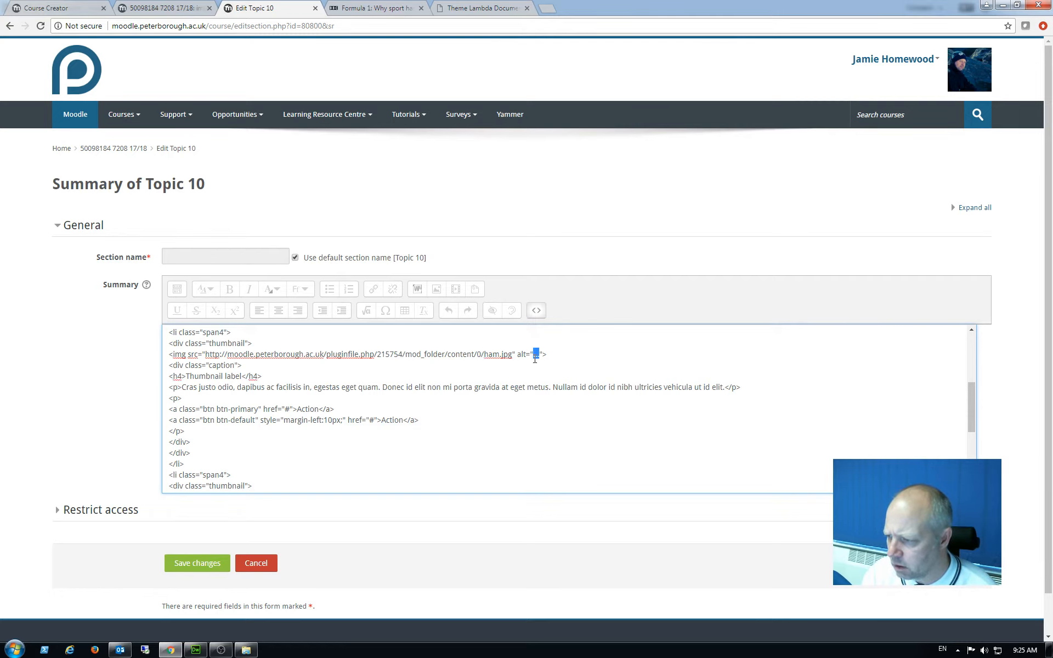
key(Delete)
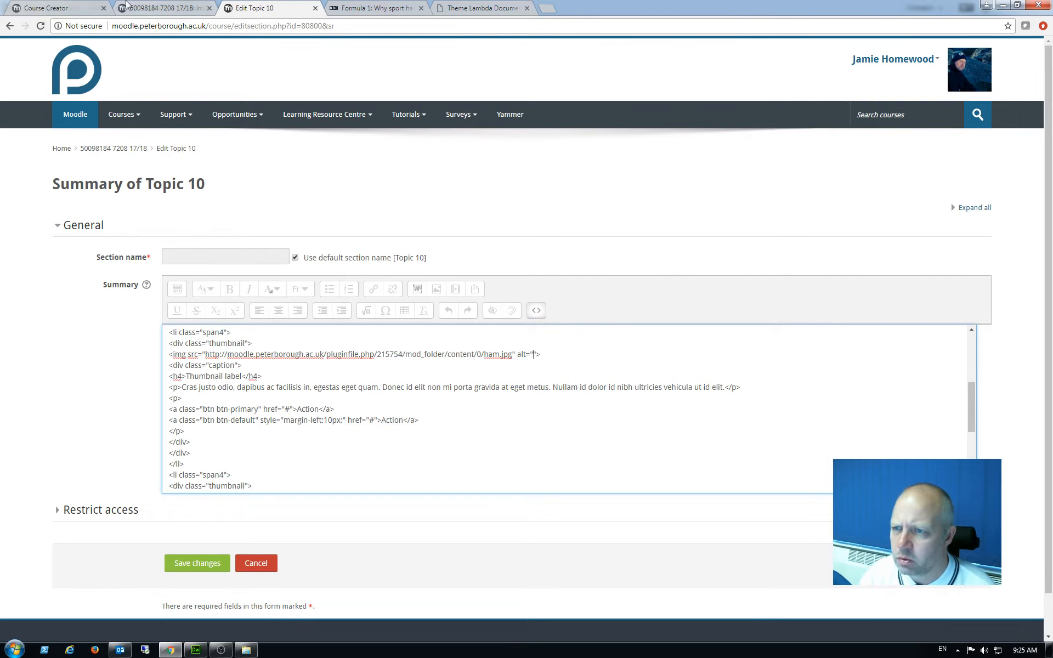
click(160, 8)
click(256, 7)
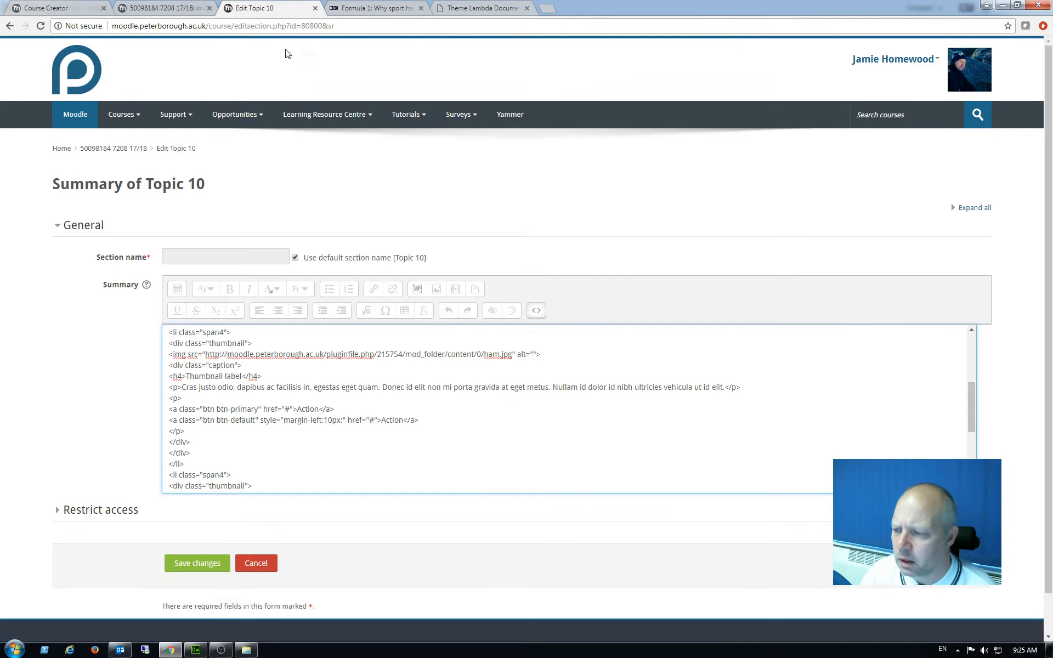
text(Ham)
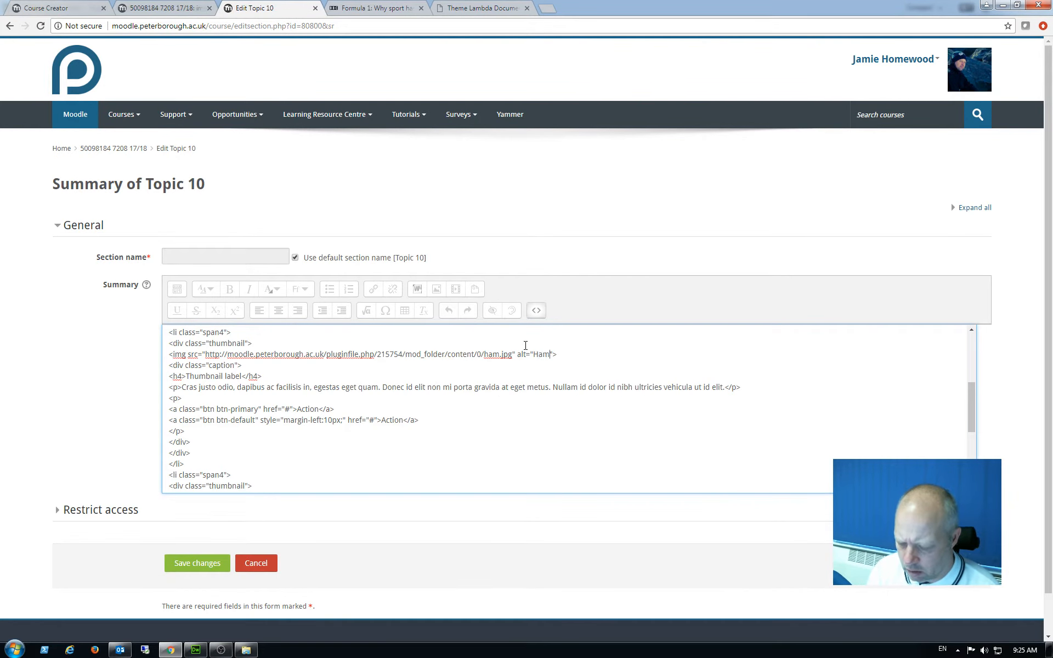
text(ilton)
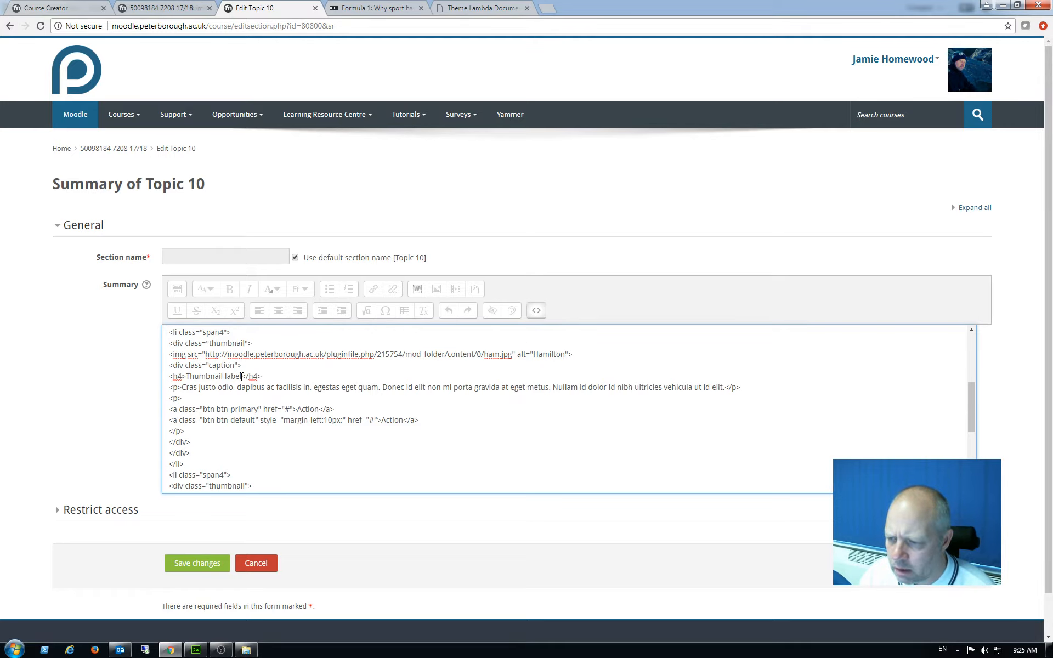
Replace the second thumbnail's heading with "Why the all-time F1 great shines above the numbers", copied from the BBC Sport article's headline.
drag(242, 377, 186, 376)
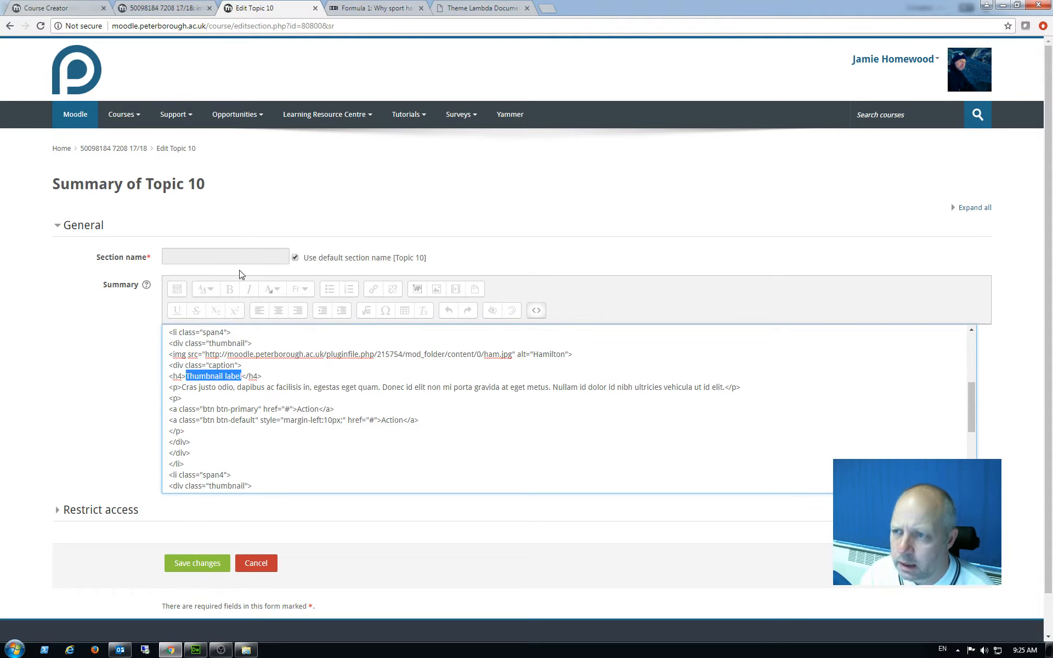
click(390, 14)
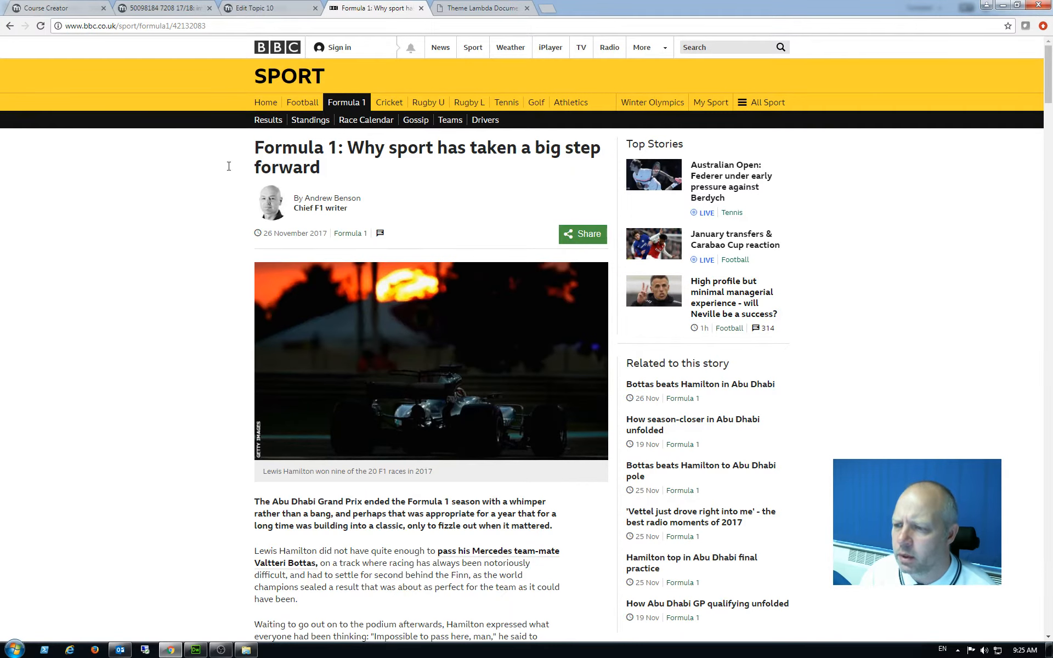
click(11, 28)
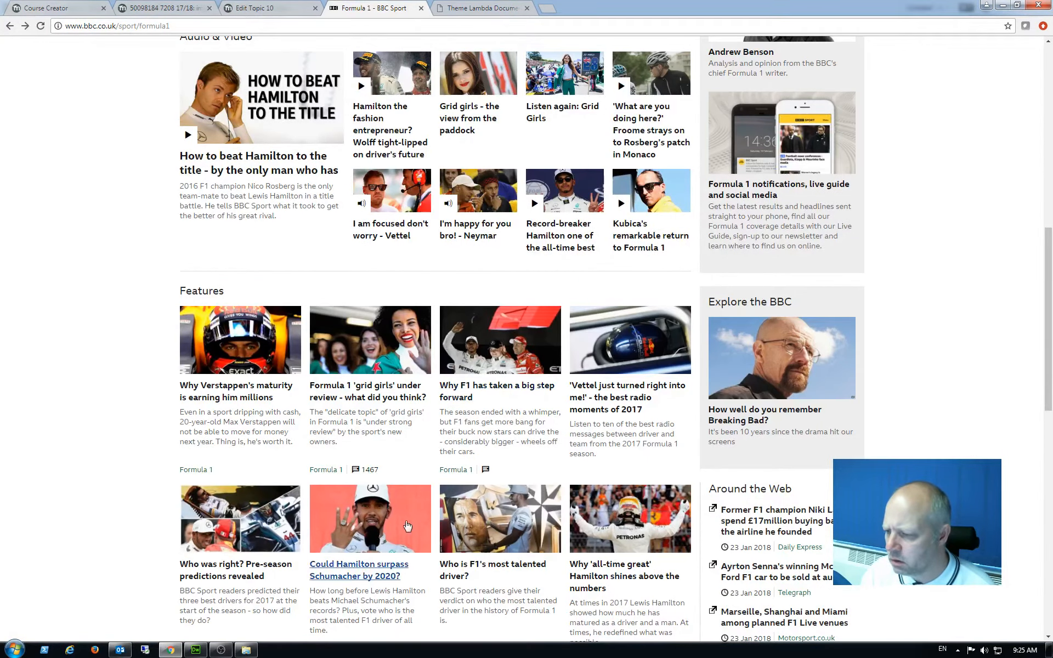
click(607, 583)
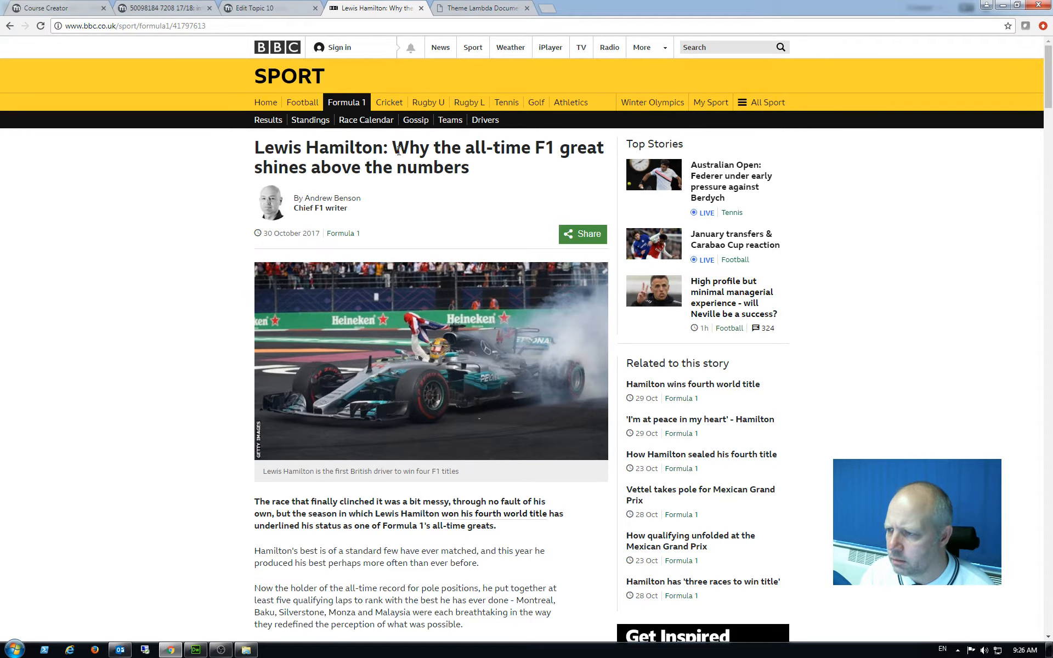
drag(393, 148, 470, 167)
key(ctrl+c)
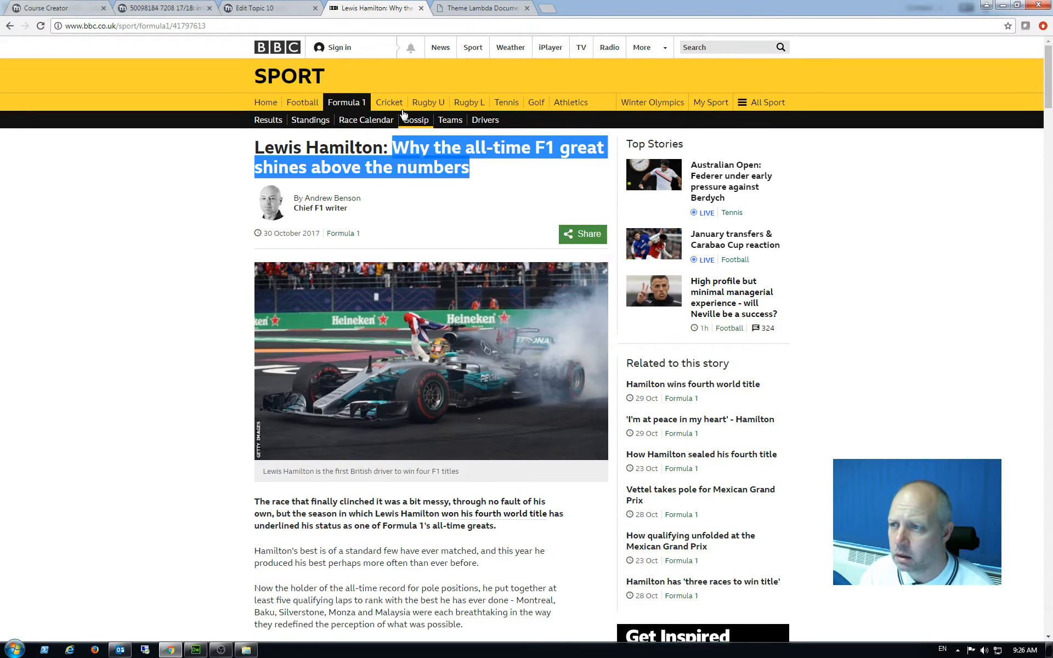
click(254, 8)
drag(242, 378, 184, 377)
key(ctrl+v)
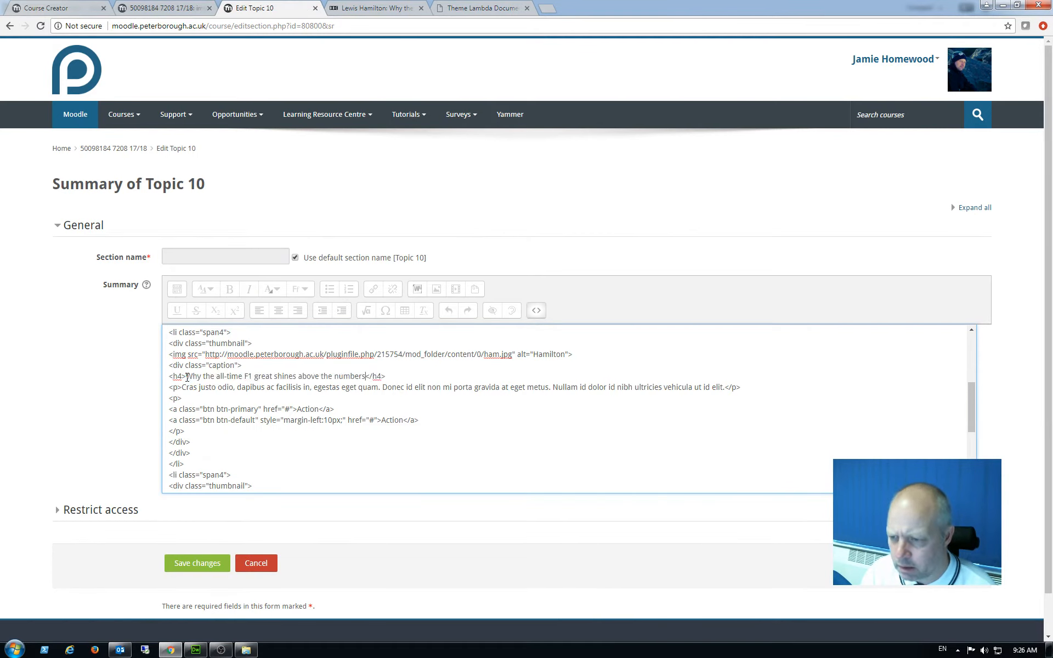
Replace the second thumbnail's placeholder paragraph with the bold introductory paragraph from the BBC Sport article, and preview the rendered summary.
click(375, 13)
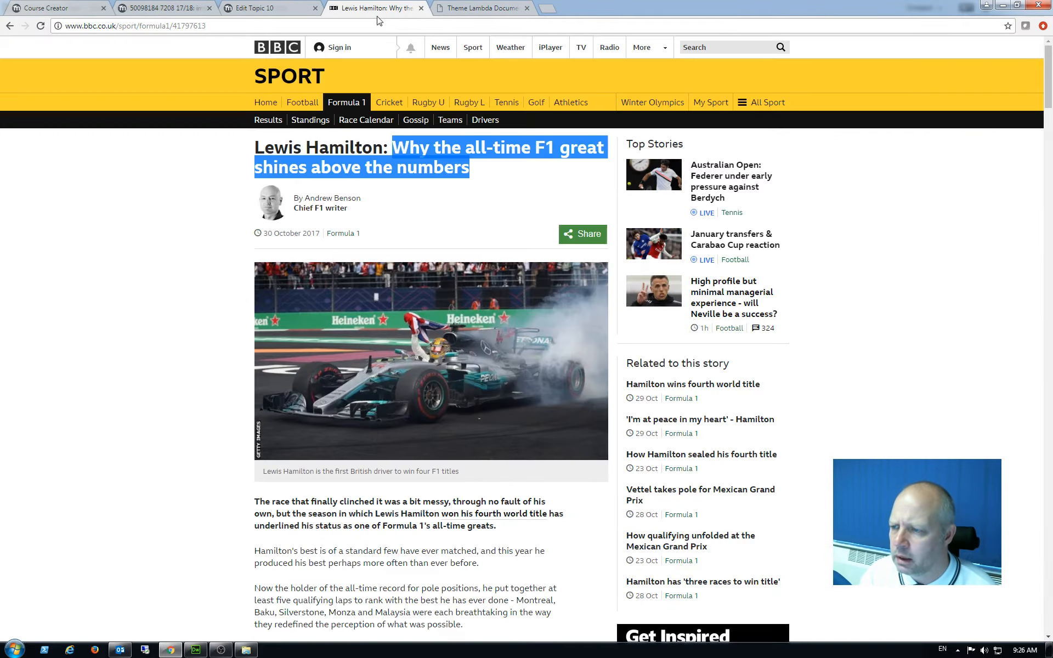
click(196, 397)
scroll(247, 419, down, 3)
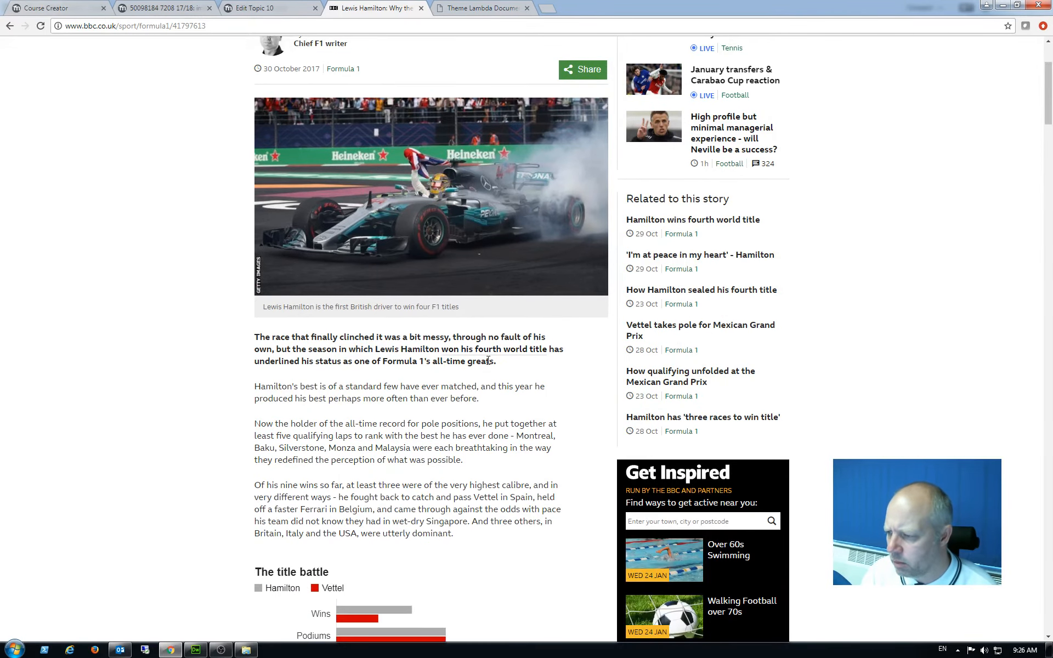
drag(497, 361, 255, 337)
key(ctrl+c)
click(282, 6)
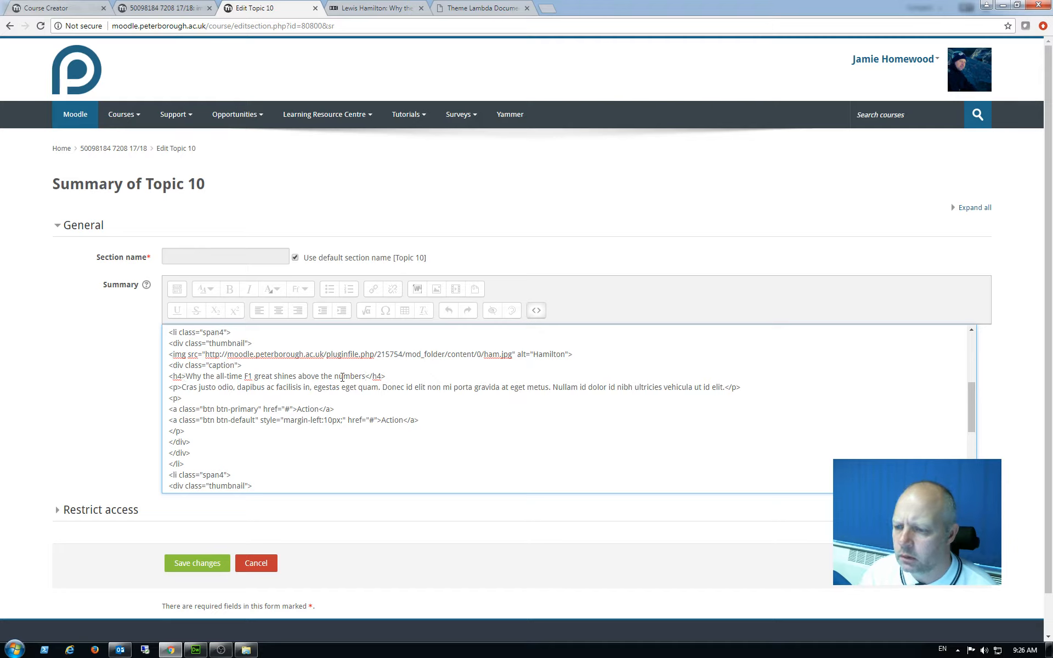
drag(182, 387, 724, 387)
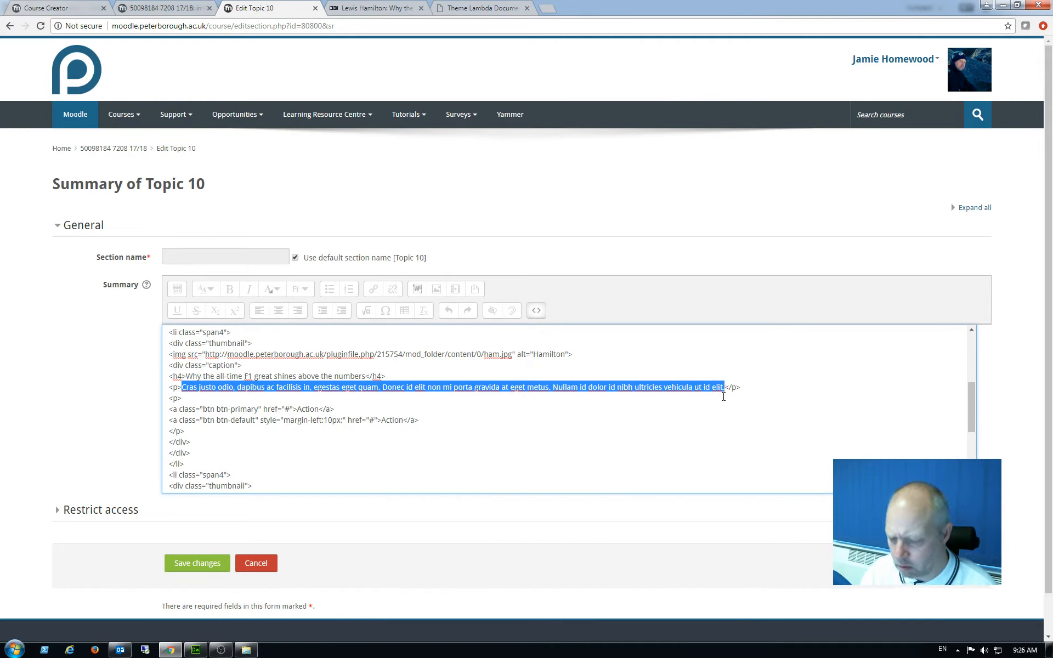
key(ctrl+v)
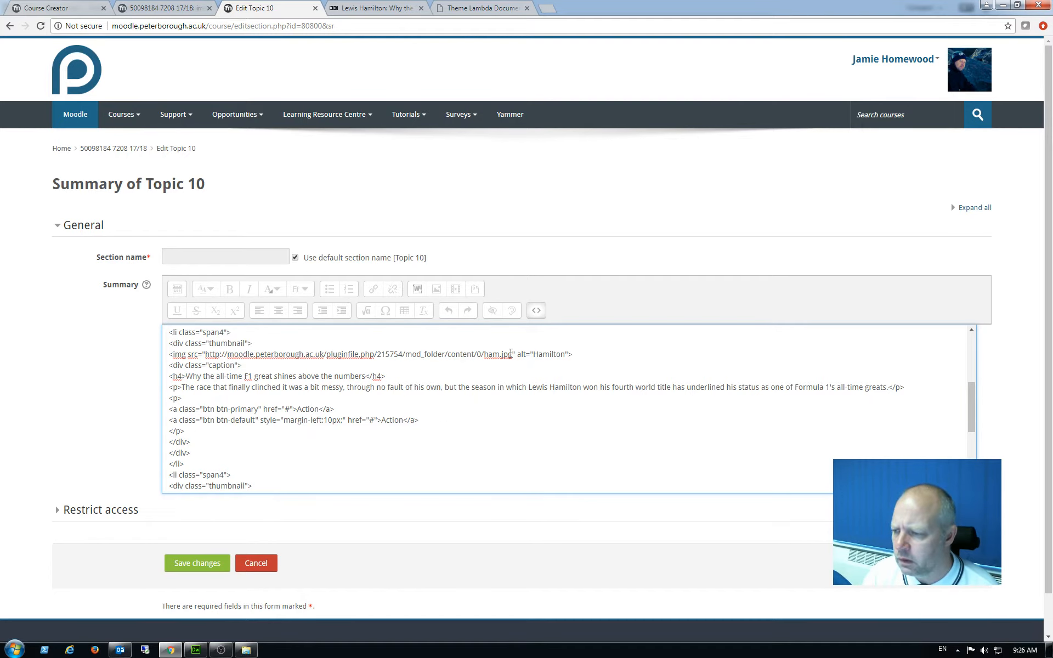
click(536, 310)
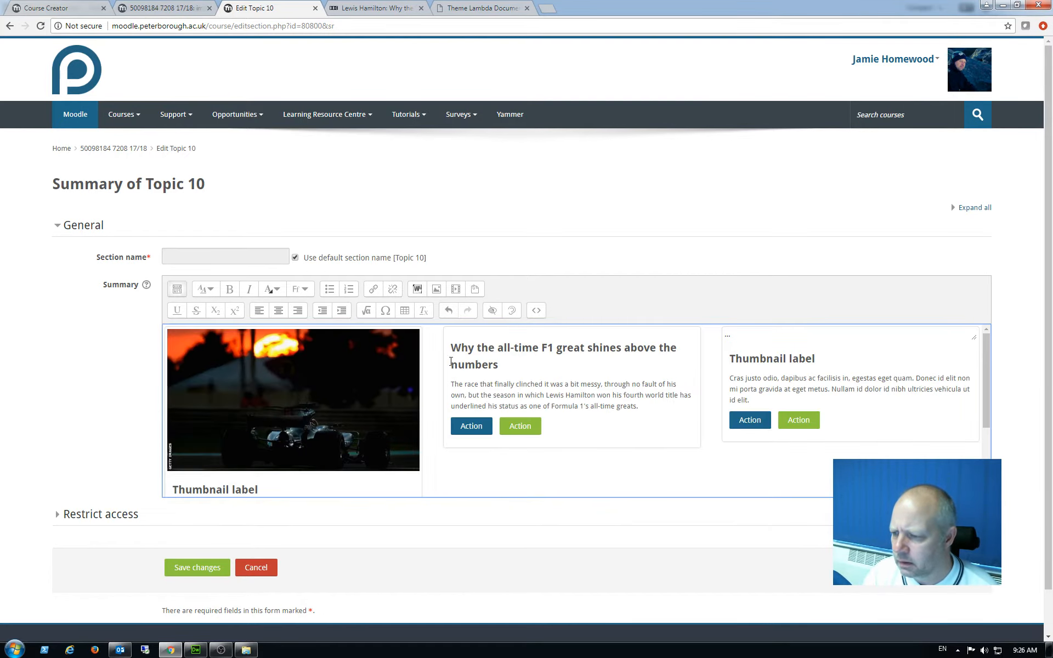
scroll(454, 460, down, 2)
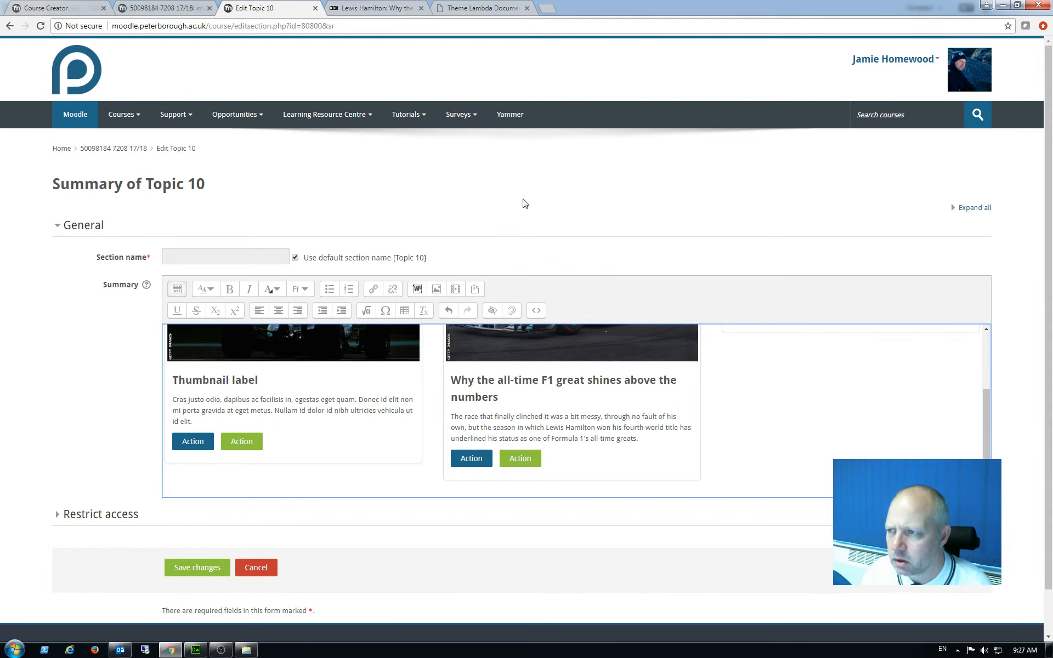
Go back from the BBC Sport article to the Formula 1 page with the Features stories.
click(385, 8)
click(170, 288)
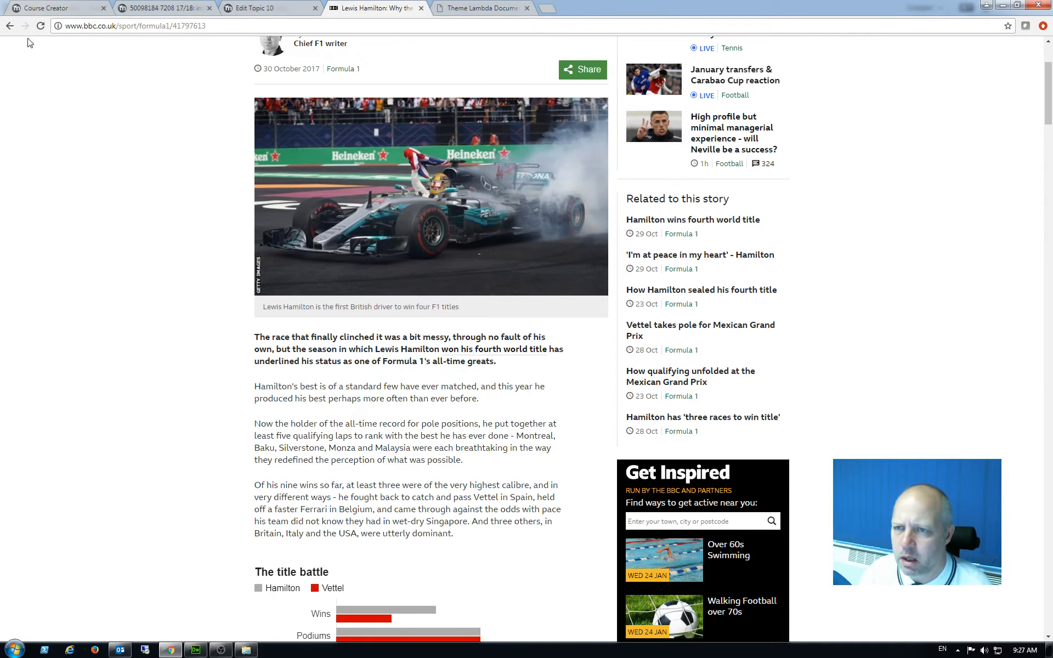
click(10, 26)
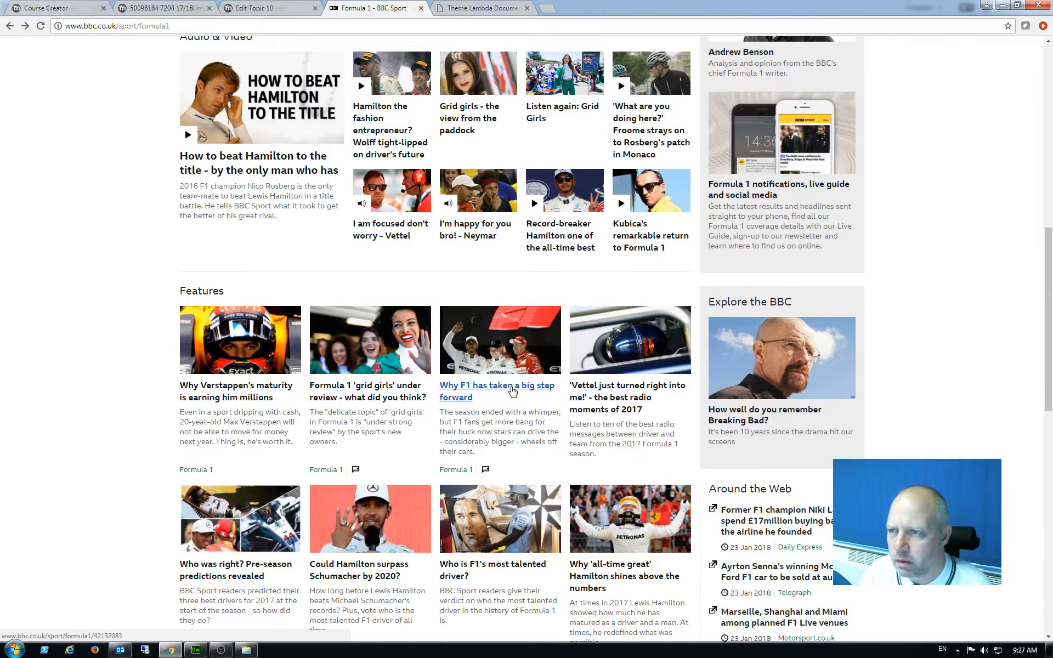
Delete the two Action button links from the first thumbnail in the Topic 10 summary's HTML source.
click(255, 8)
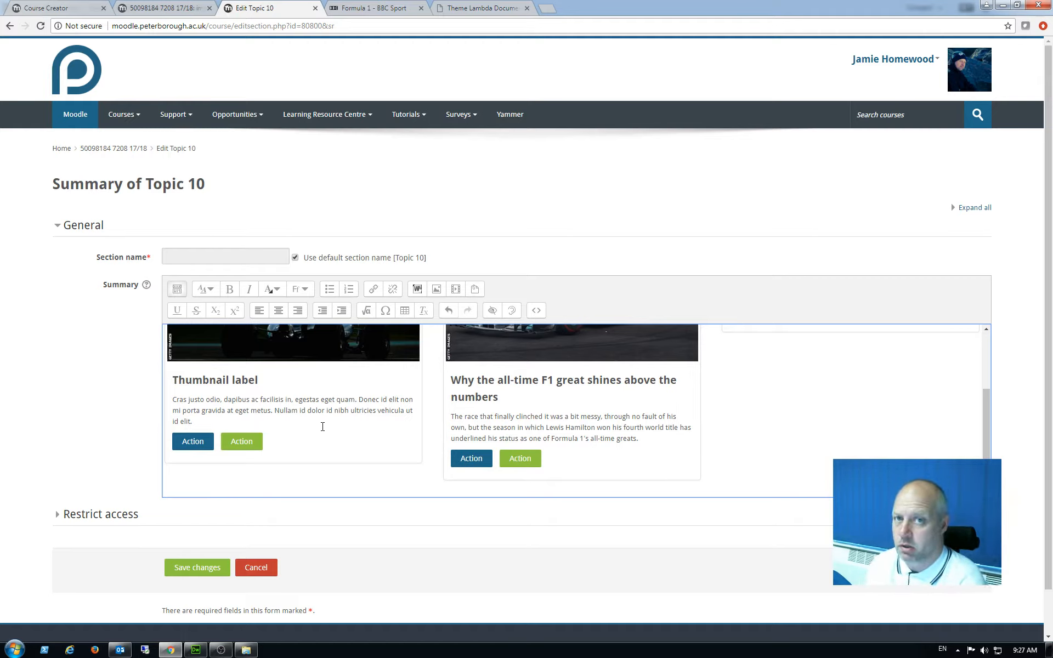
click(290, 440)
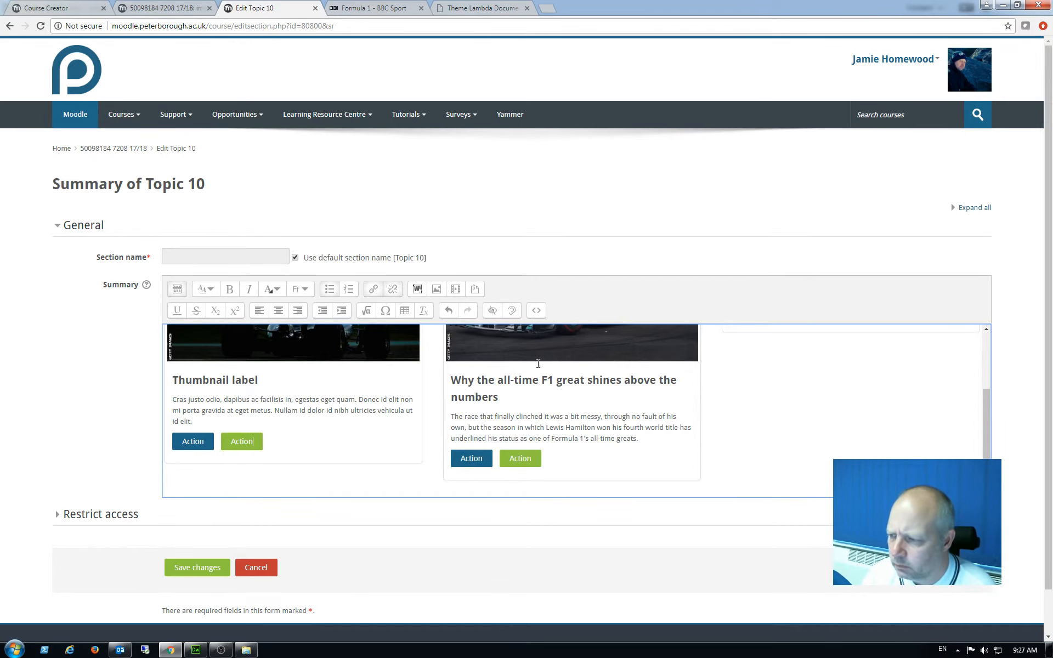
click(536, 311)
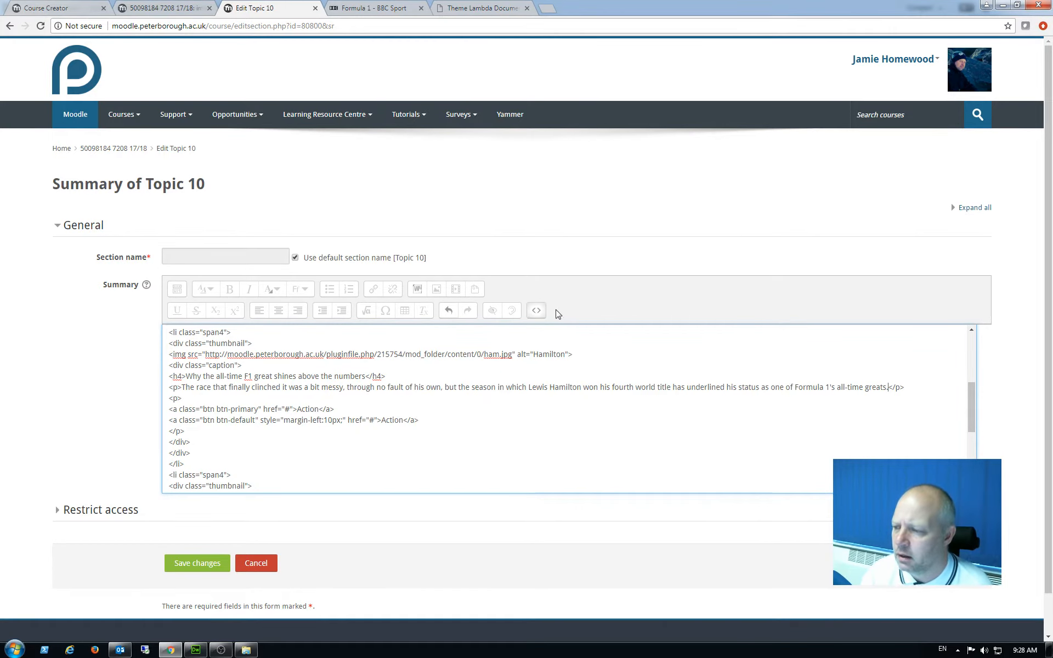
click(538, 312)
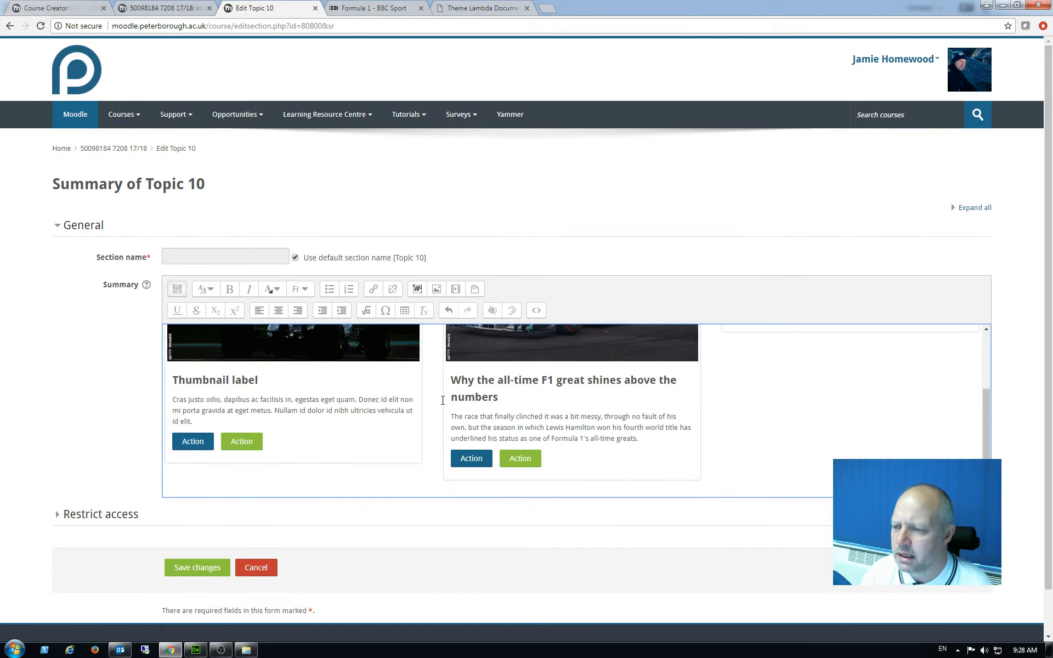
click(537, 312)
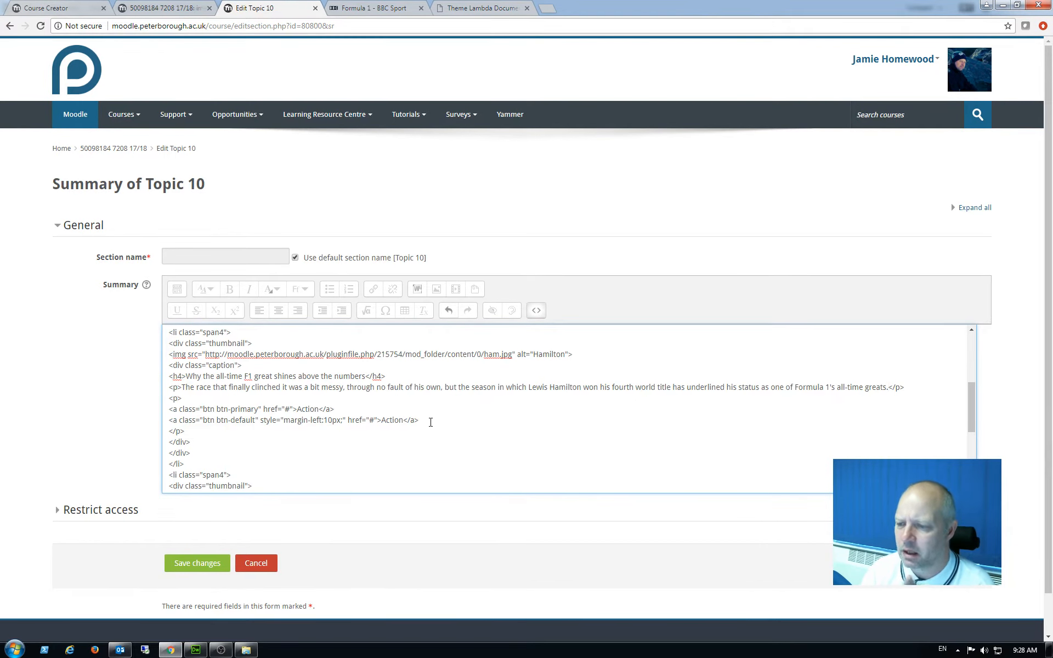
drag(431, 421, 168, 409)
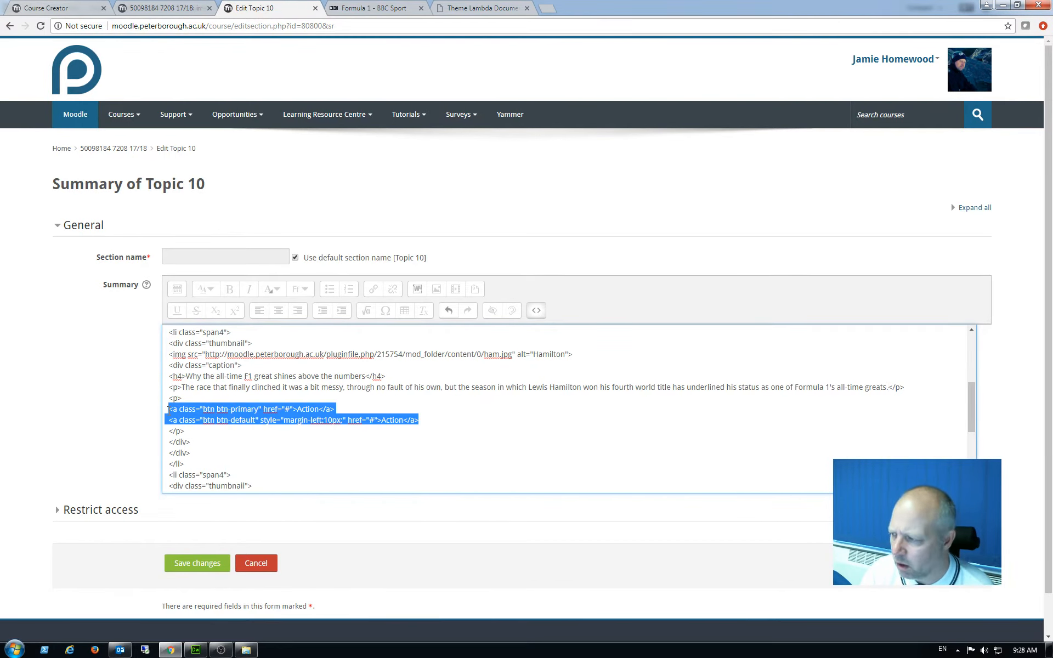
drag(970, 421, 972, 360)
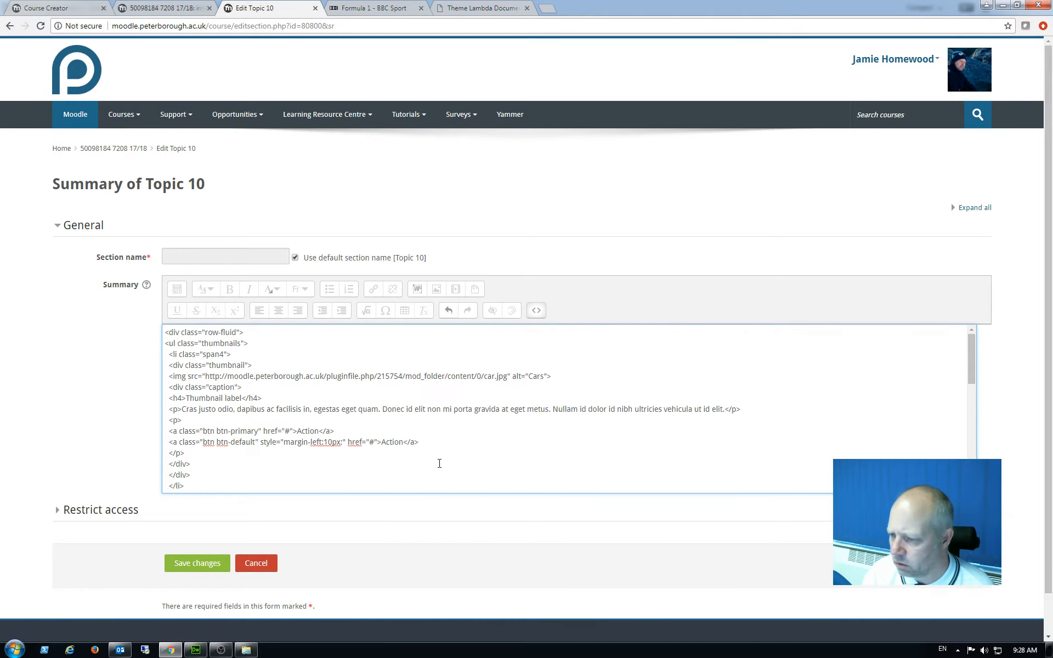
drag(171, 431, 429, 442)
key(Delete)
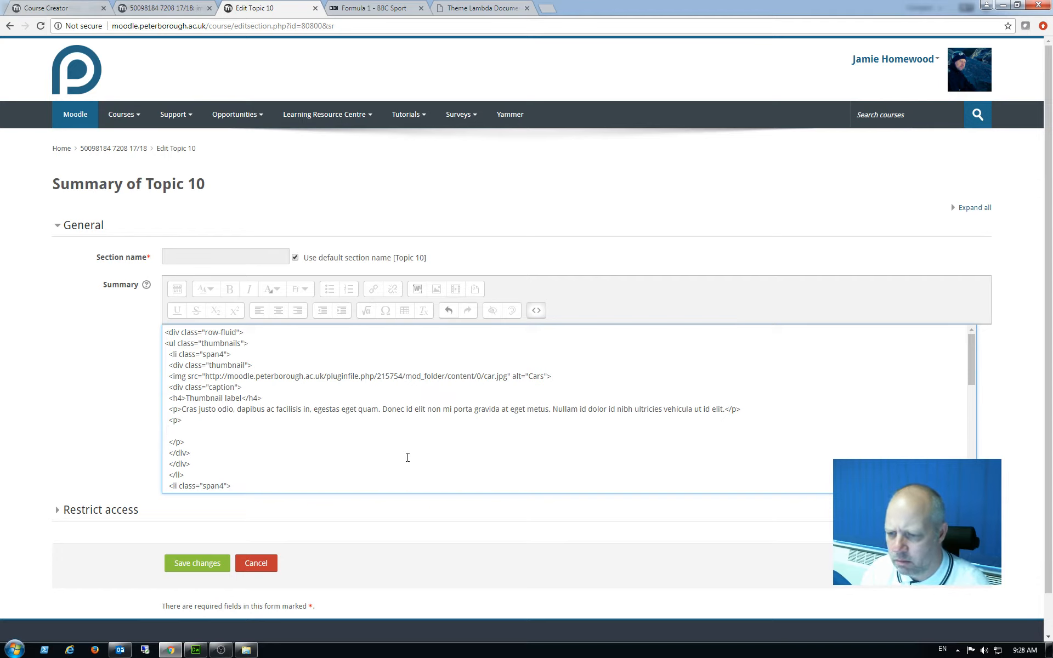
Remove the empty paragraph tags left under the first thumbnail's text and preview the rendered summary.
drag(185, 442, 166, 421)
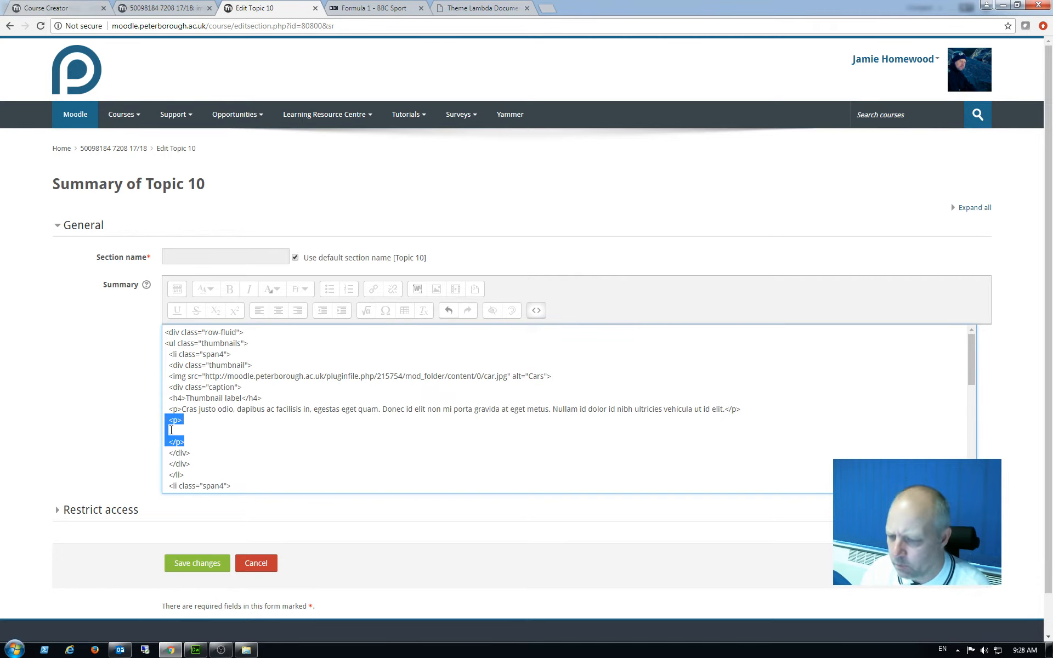
key(Delete)
key(Delete)
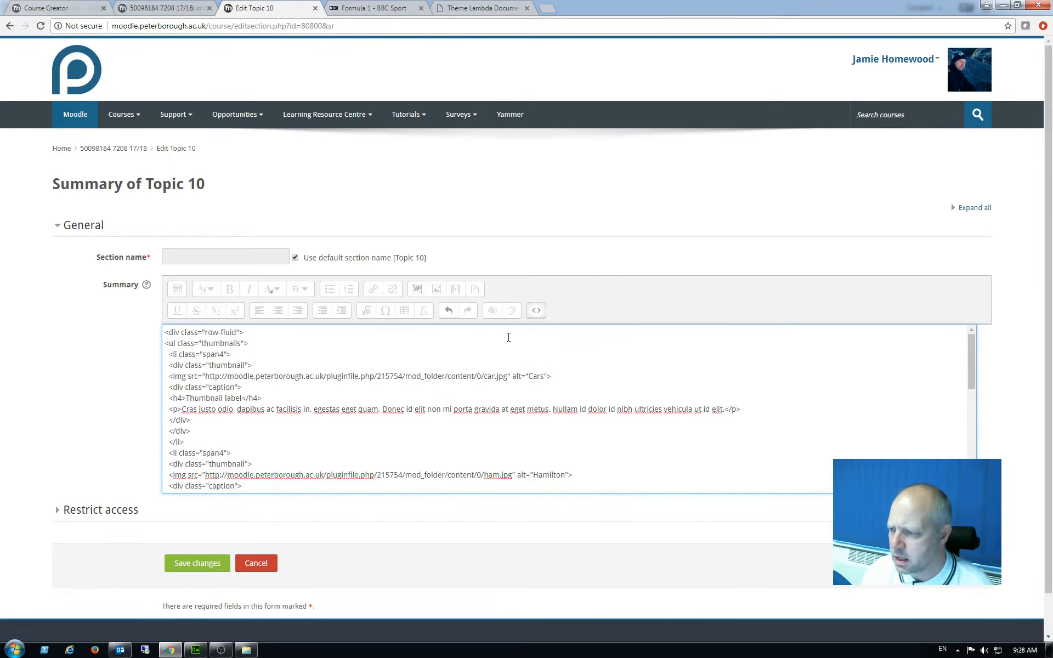
click(537, 311)
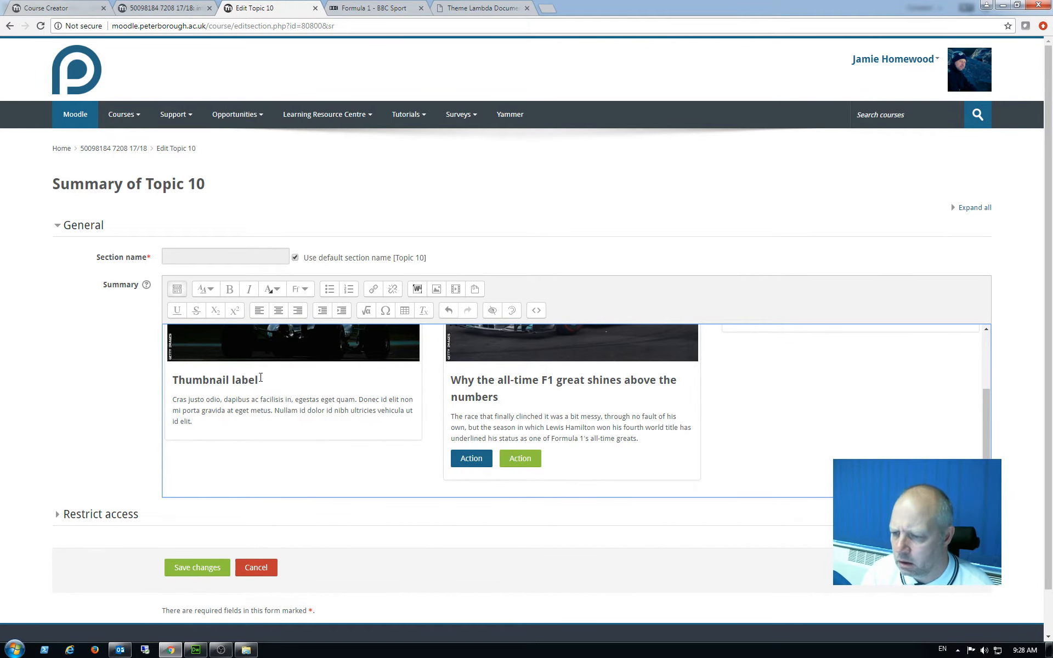
Open the "Why F1 has taken a big step forward" article from the Features stories on BBC Sport's Formula 1 page.
click(345, 7)
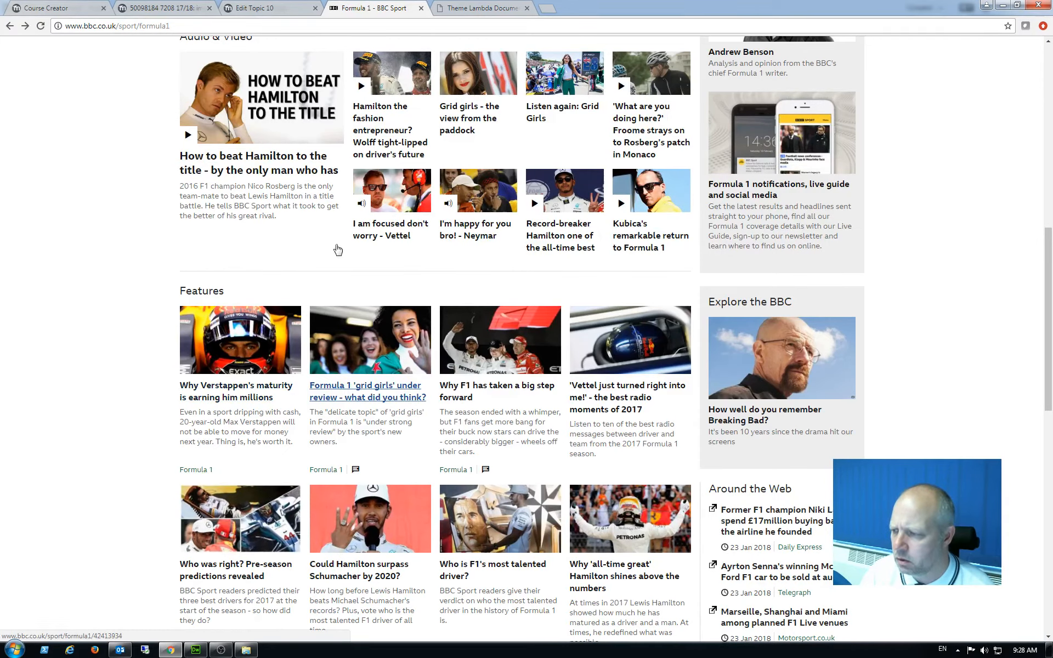
click(272, 8)
click(385, 9)
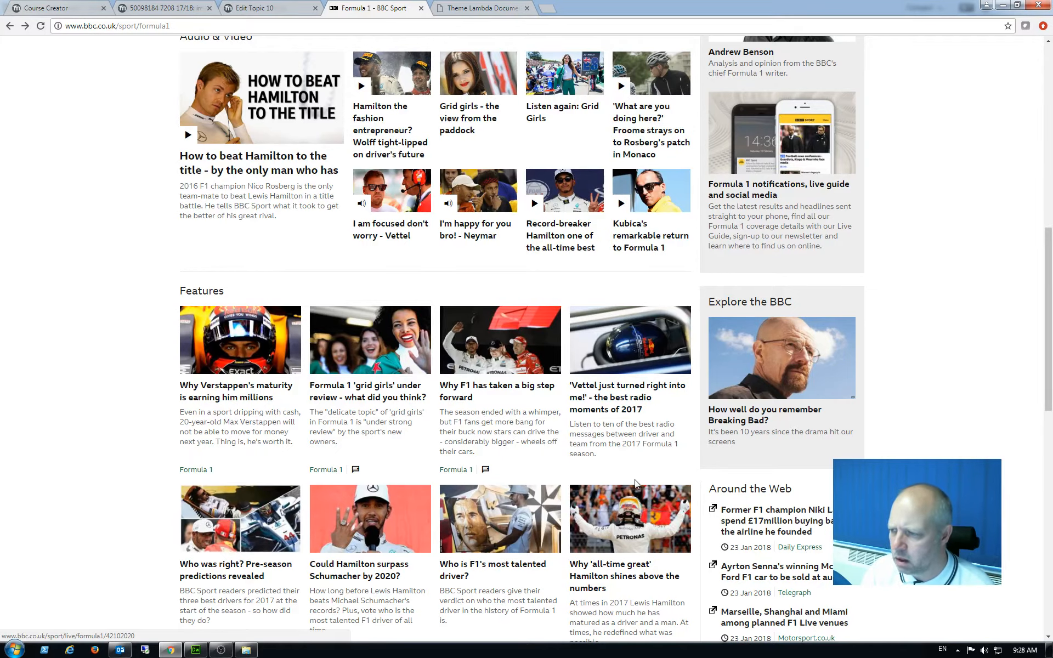
scroll(517, 484, down, 2)
scroll(517, 484, up, 2)
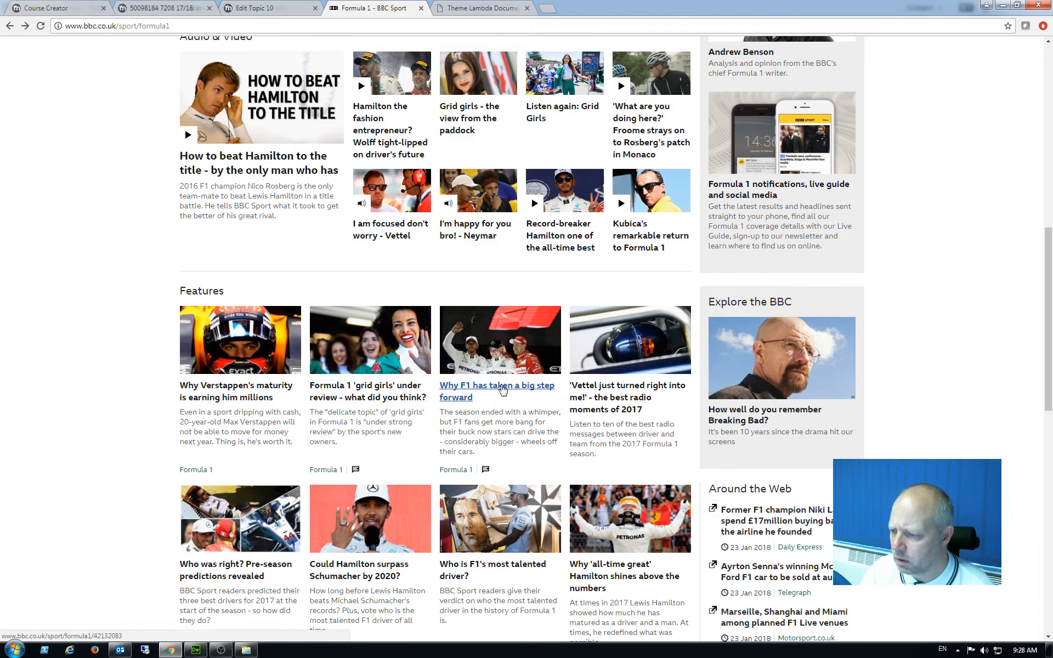
mouse_move(503, 390)
mouse_down()
mouse_move(478, 404)
mouse_move(491, 398)
mouse_up()
click(501, 389)
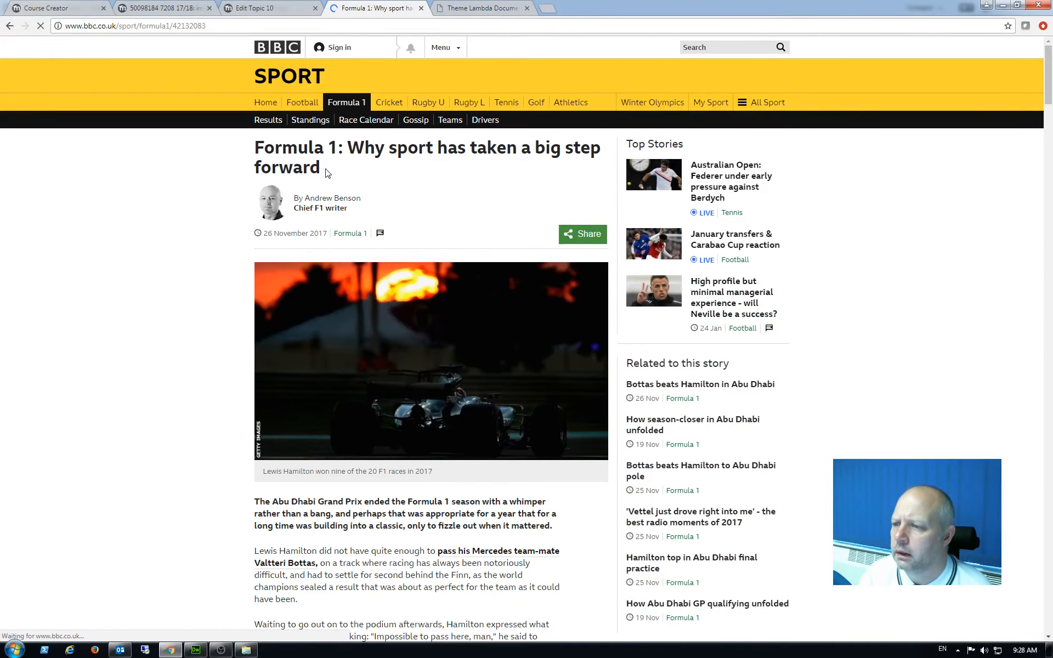
Replace the first thumbnail's placeholder heading with the article's headline, "Formula 1: Why sport has taken a big step forward".
drag(327, 173, 257, 145)
key(ctrl+c)
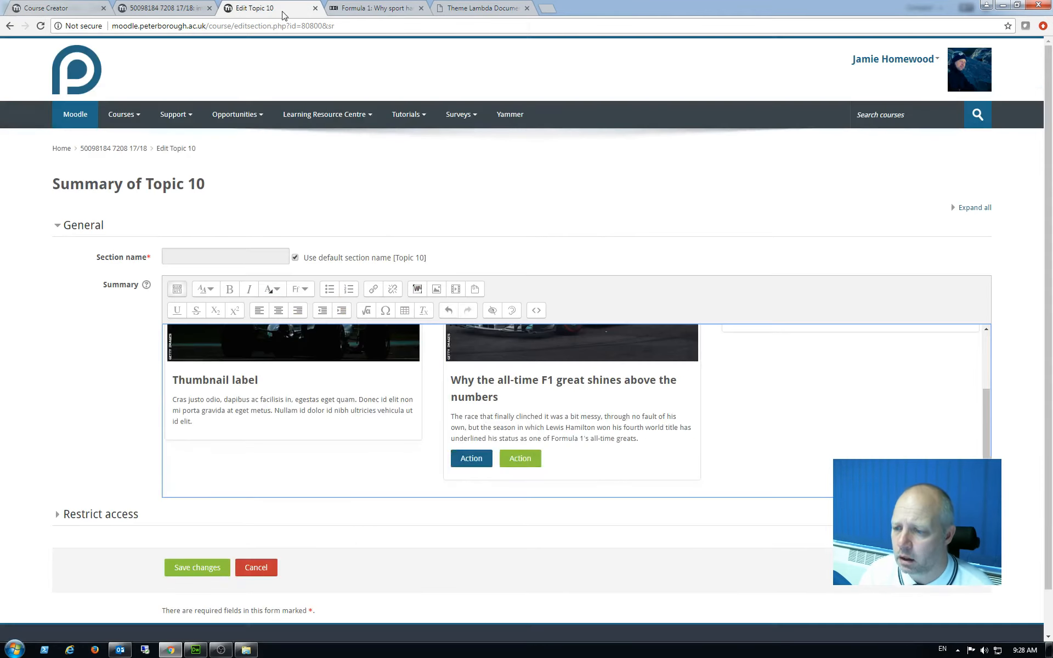
key(ctrl+shift+Tab)
drag(258, 380, 174, 382)
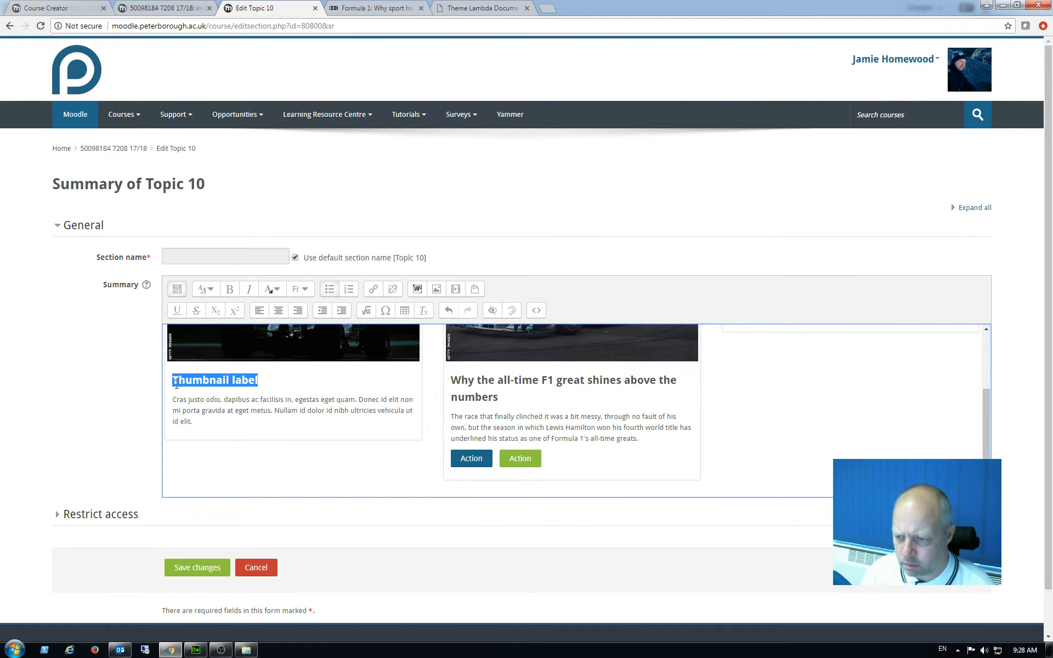
key(ctrl+v)
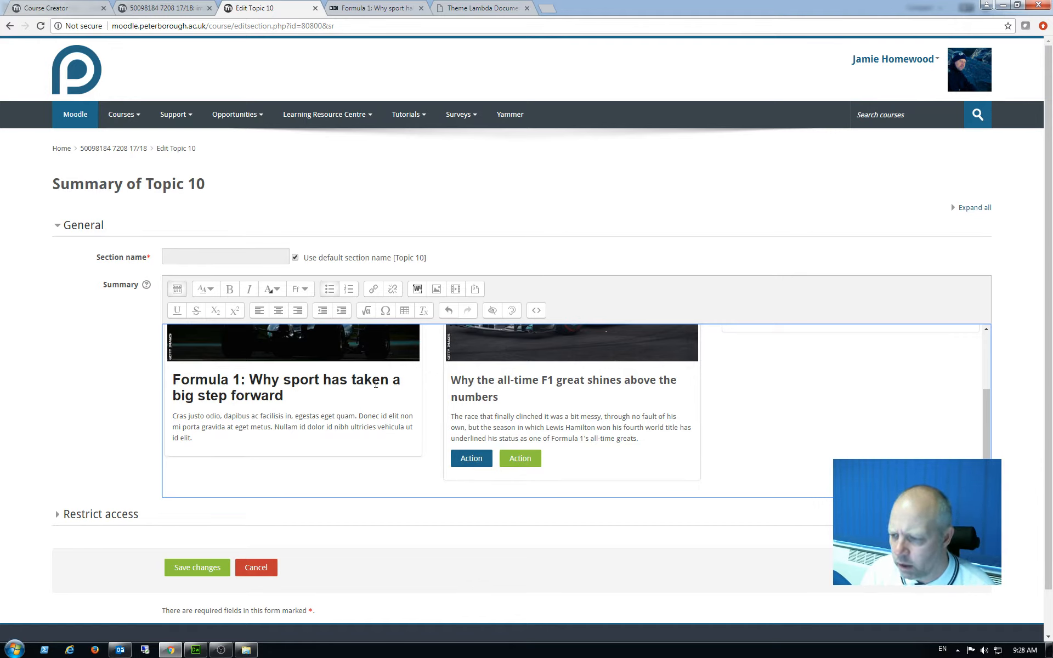
Replace the first thumbnail's placeholder paragraph with the article's bold introductory paragraph about the Abu Dhabi Grand Prix.
click(378, 9)
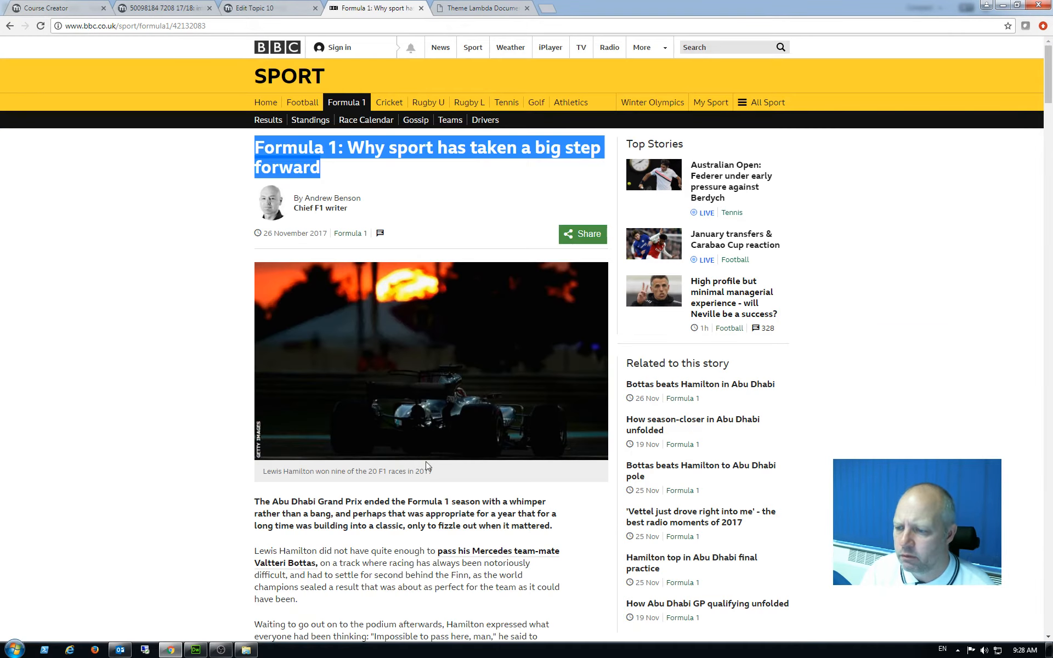
click(272, 8)
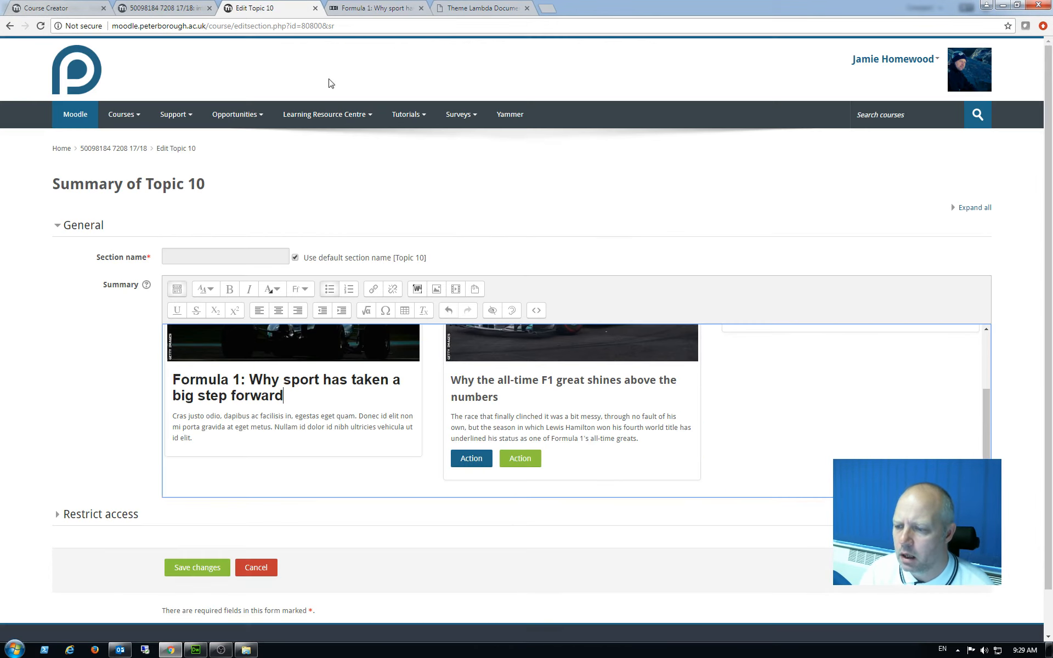
click(392, 10)
scroll(405, 535, down, 3)
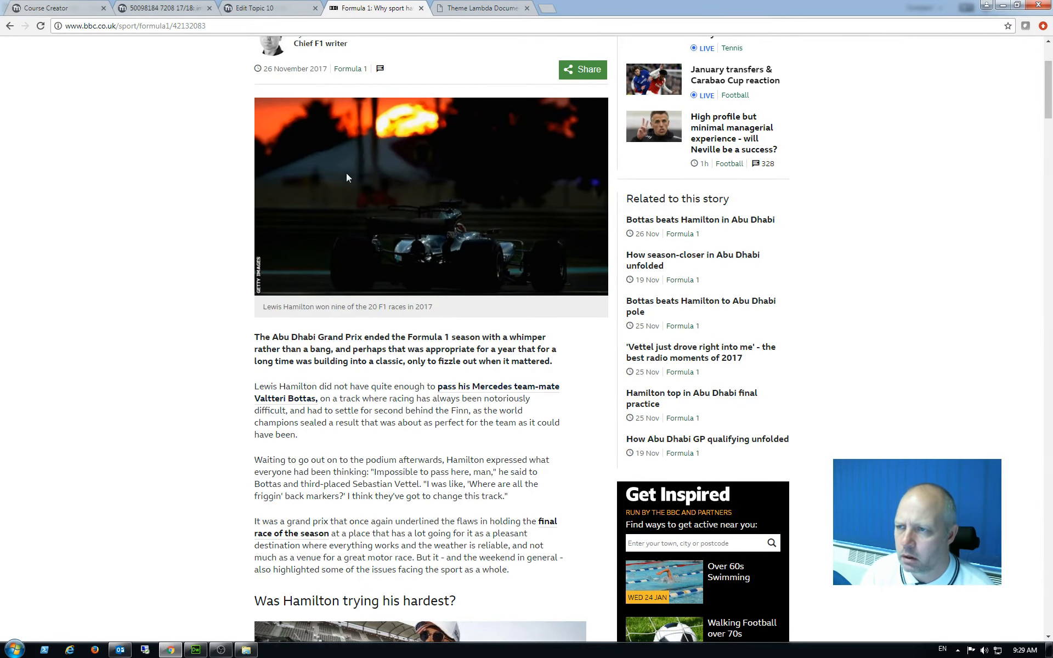
click(280, 8)
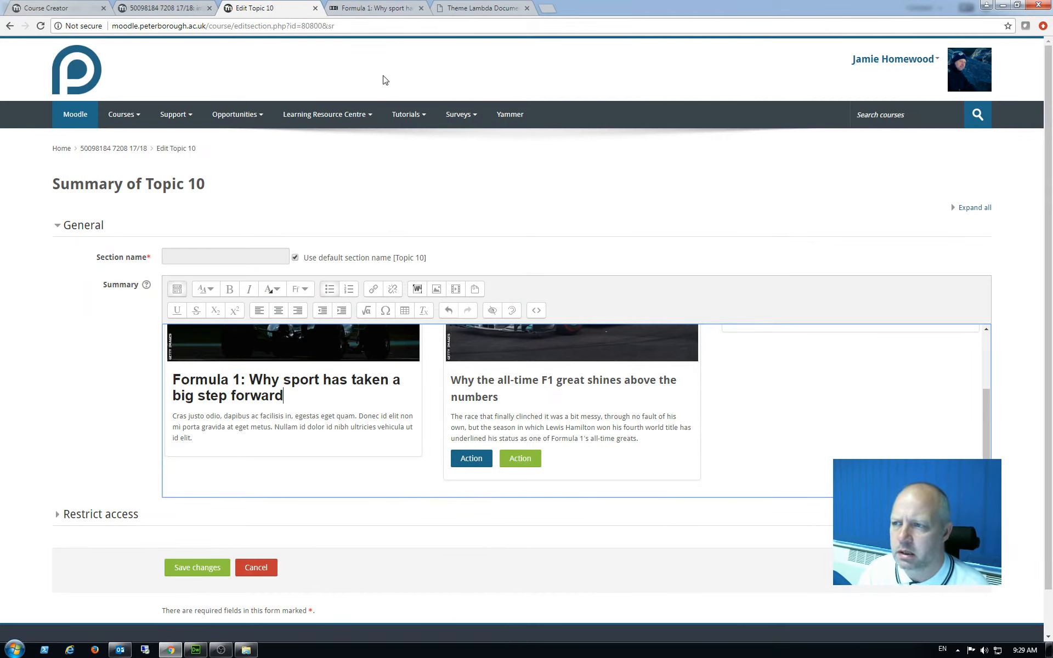
click(388, 9)
drag(565, 363, 251, 343)
key(ctrl+c)
click(284, 10)
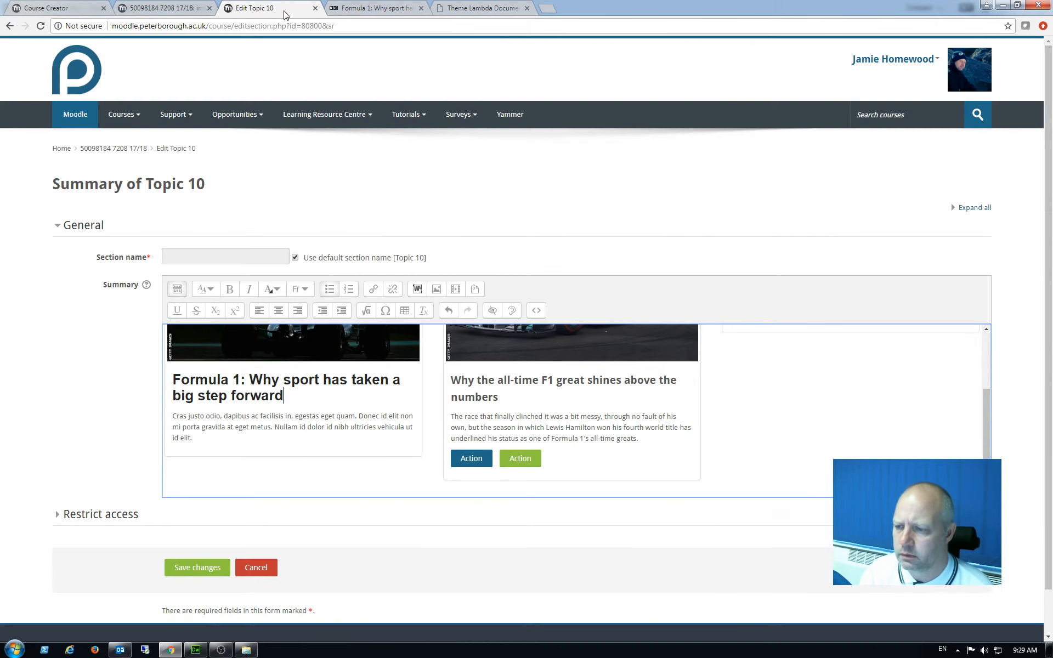
drag(203, 438, 173, 417)
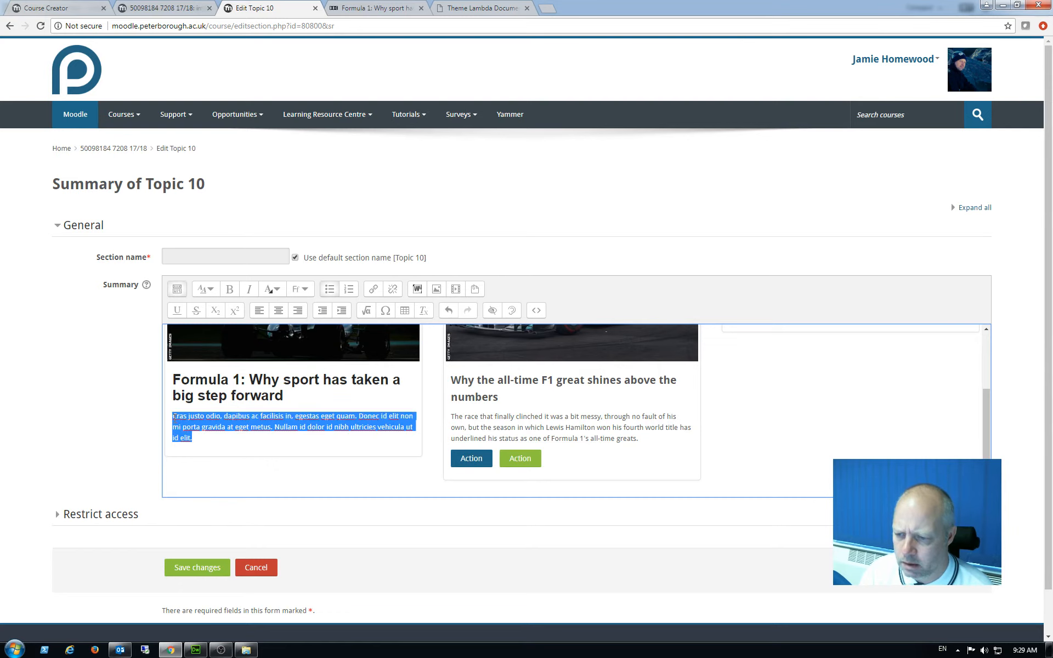
key(ctrl+v)
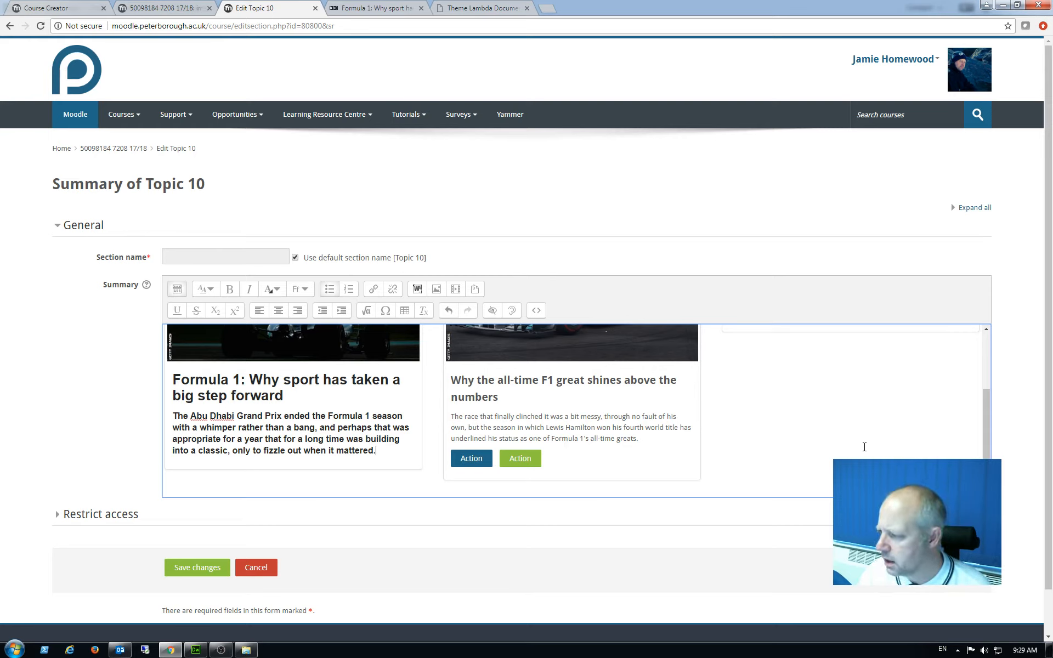
Review the three thumbnails in the rendered summary, comparing their images, headings, text and buttons.
scroll(864, 449, up, 2)
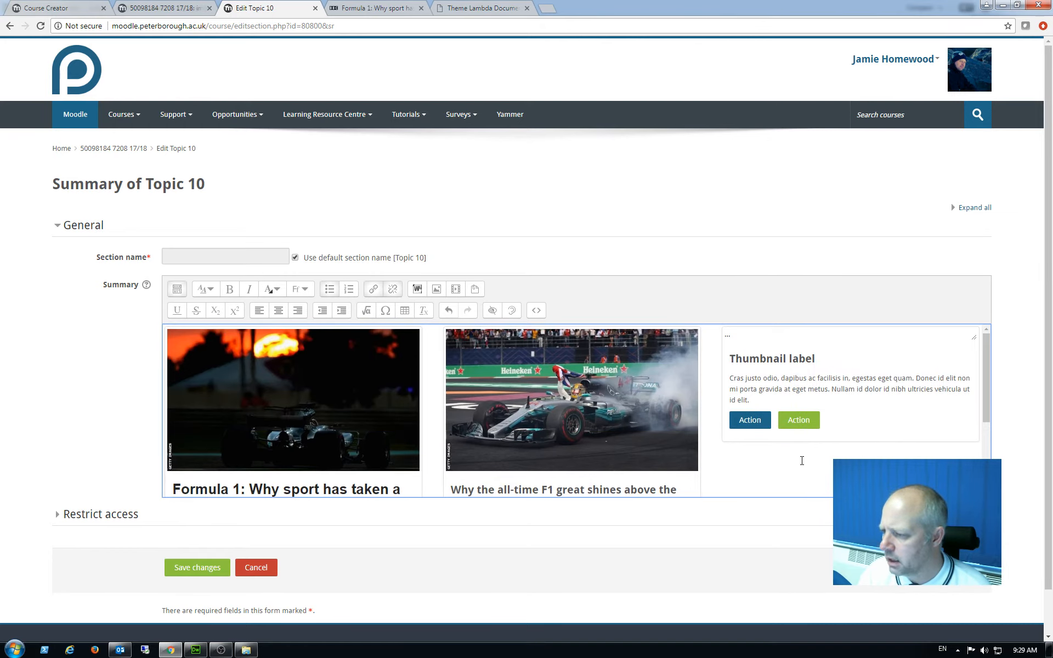
scroll(802, 466, down, 2)
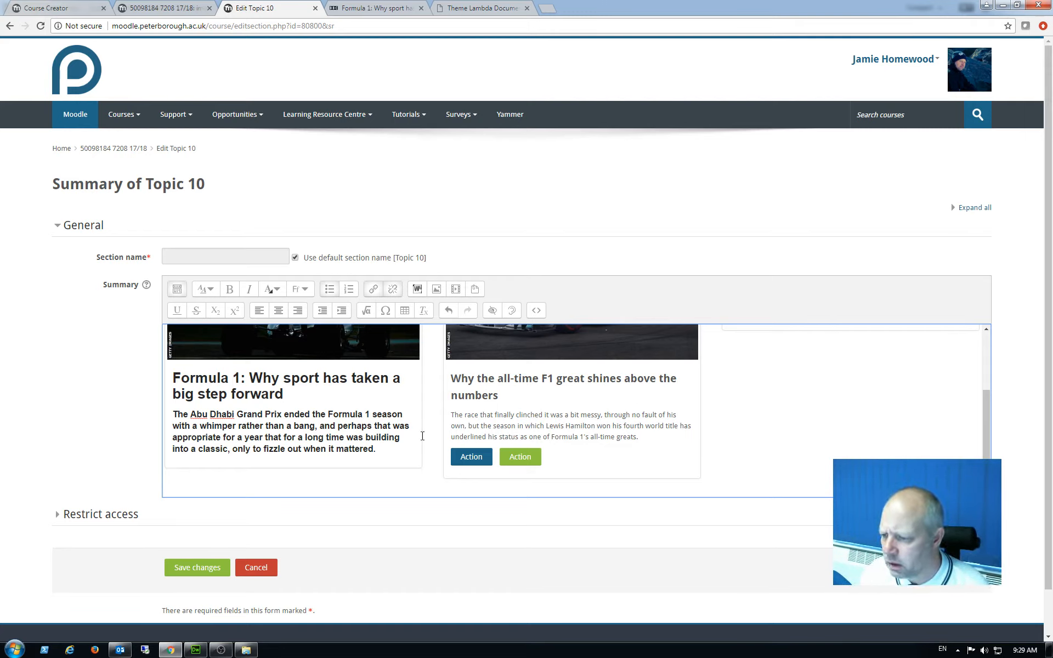
scroll(364, 433, up, 1)
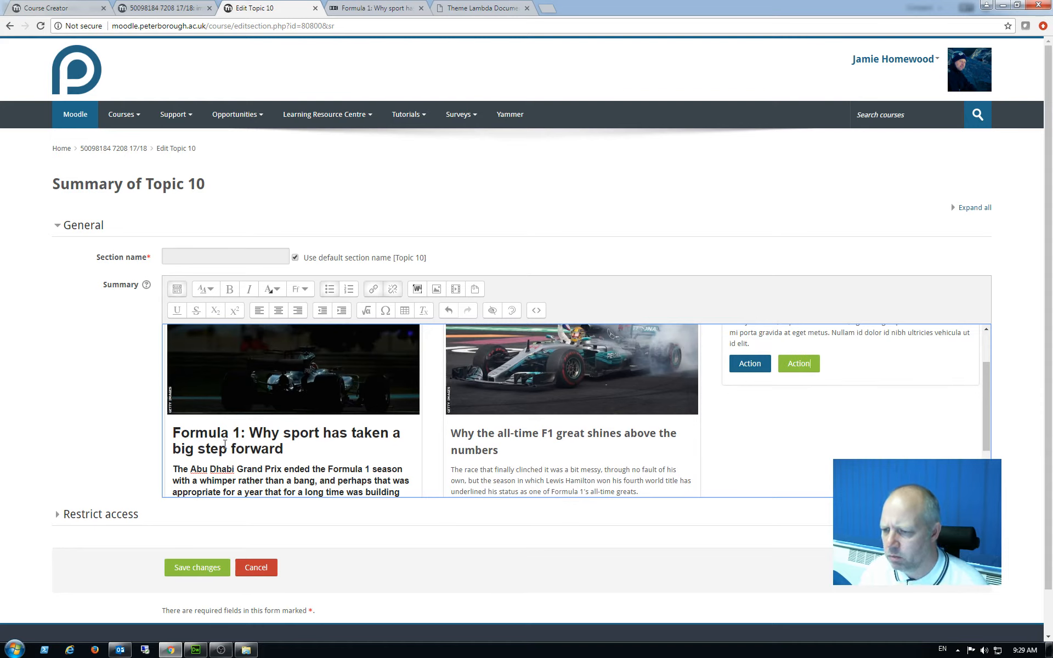
scroll(290, 473, down, 1)
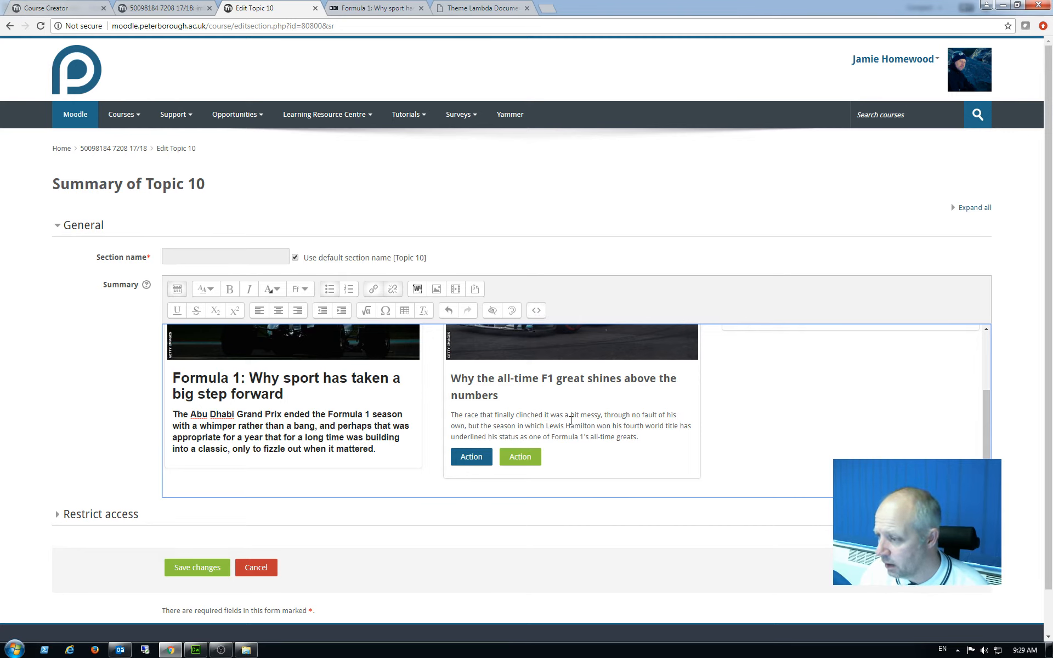
scroll(558, 327, up, 1)
click(793, 425)
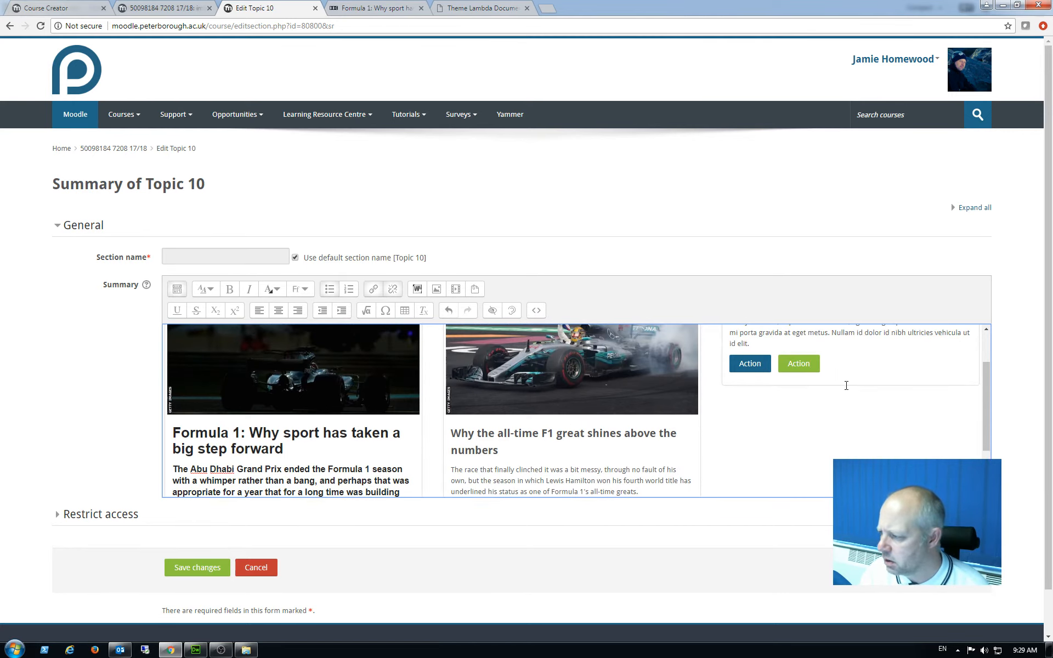
scroll(863, 421, down, 1)
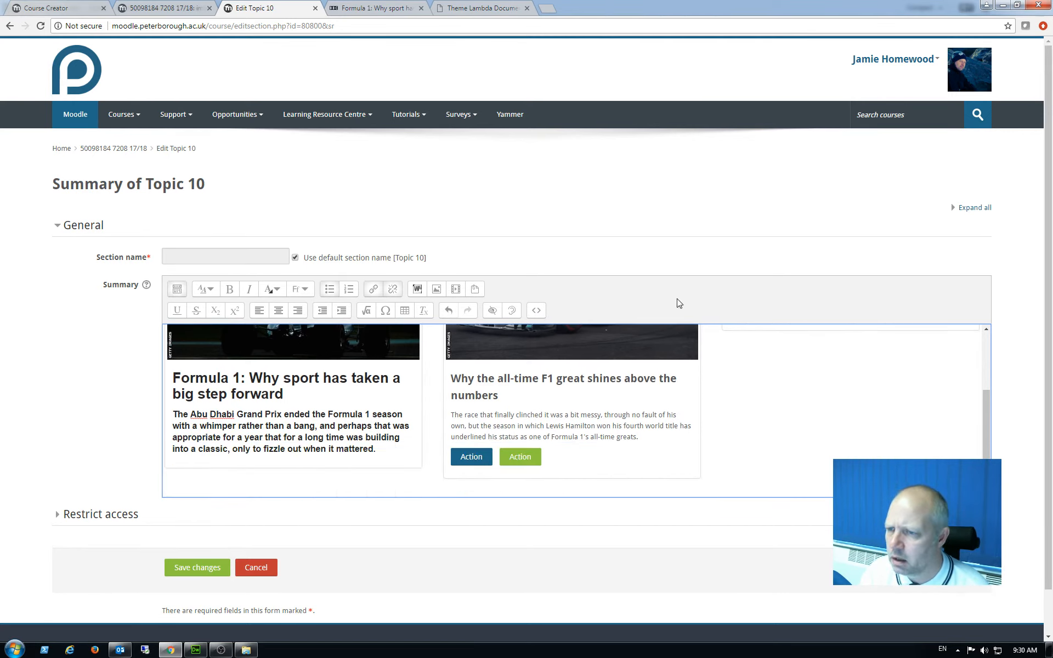
Set the third thumbnail's image source to the link of verst.png in the images folder, with alt text "Verstapen".
click(170, 9)
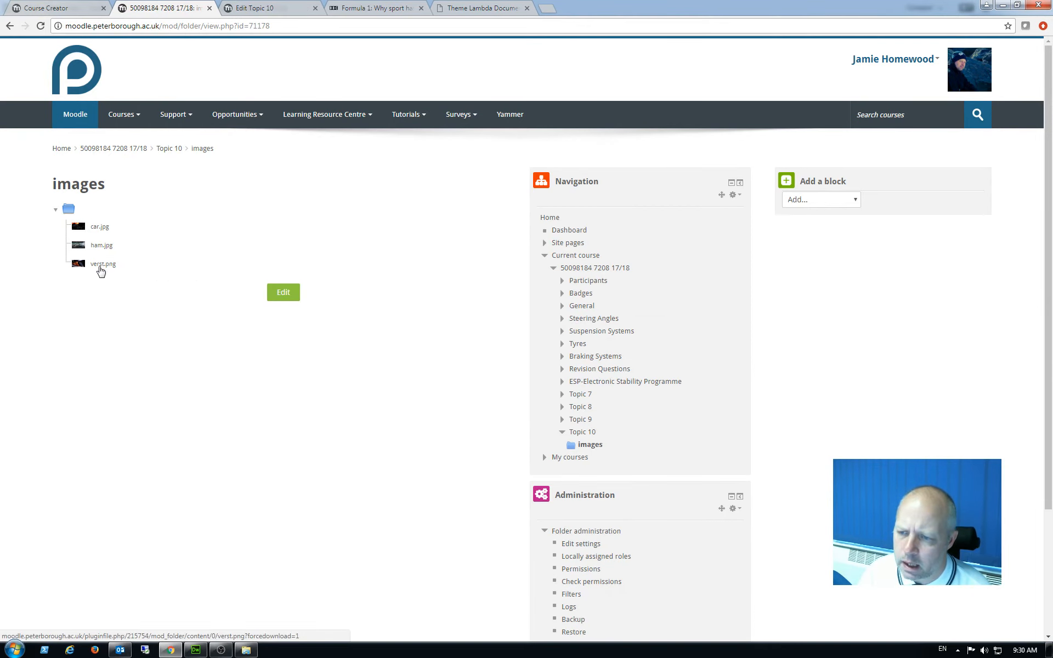
right_click(101, 269)
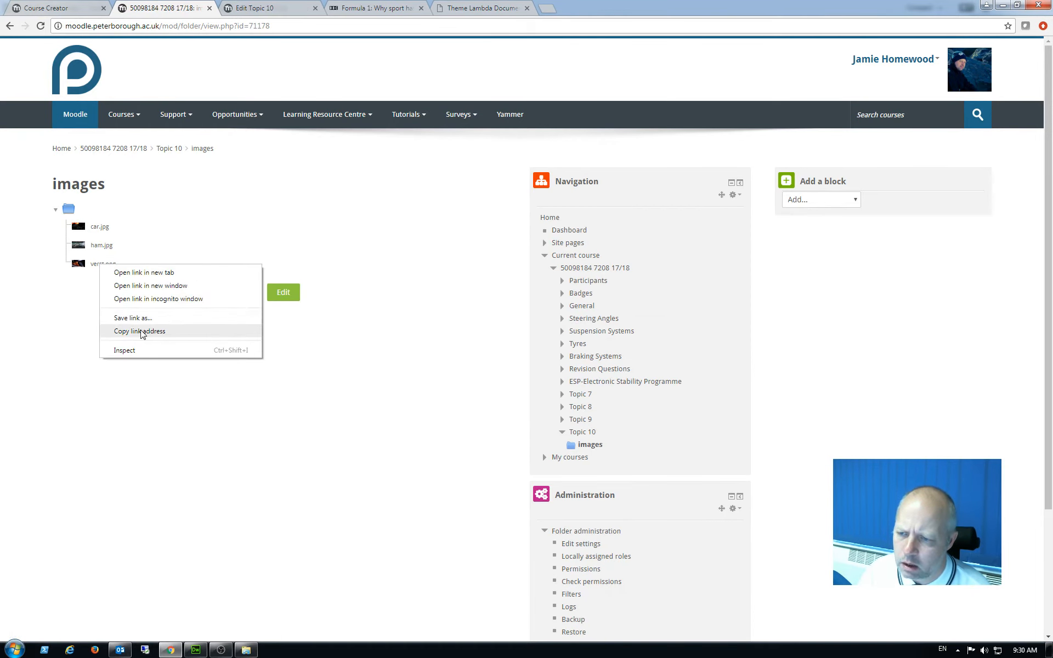
click(144, 332)
click(274, 8)
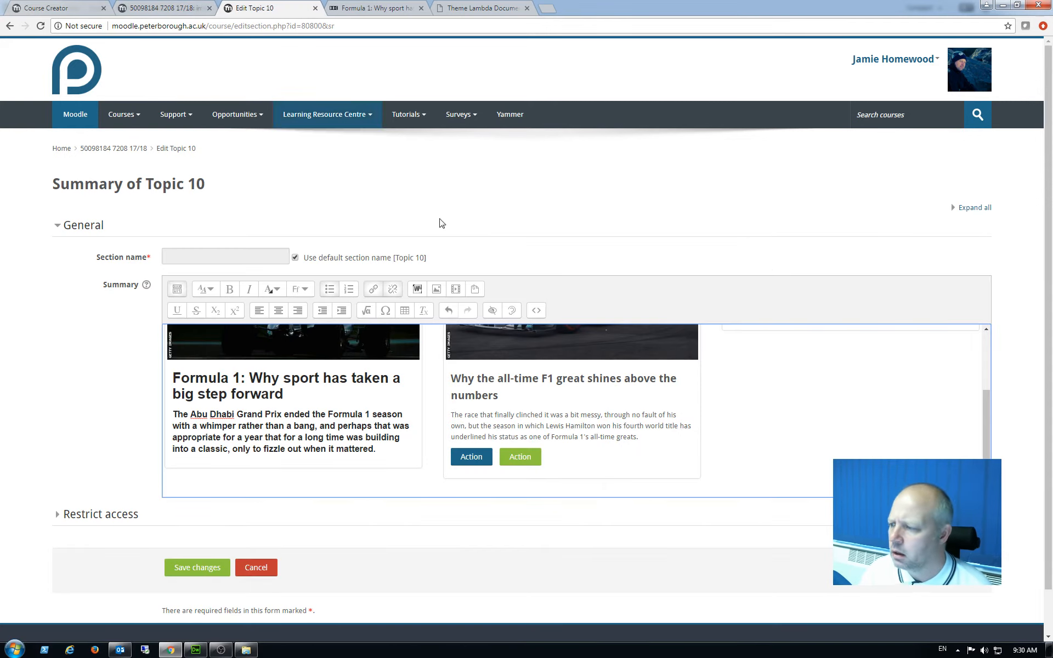
click(536, 310)
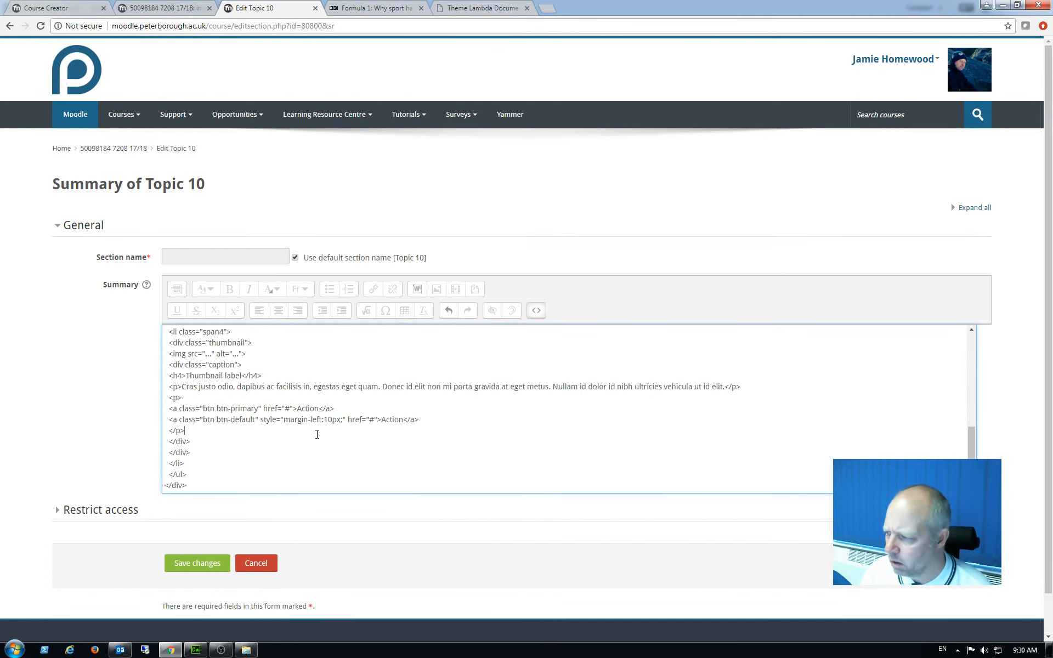
double_click(208, 355)
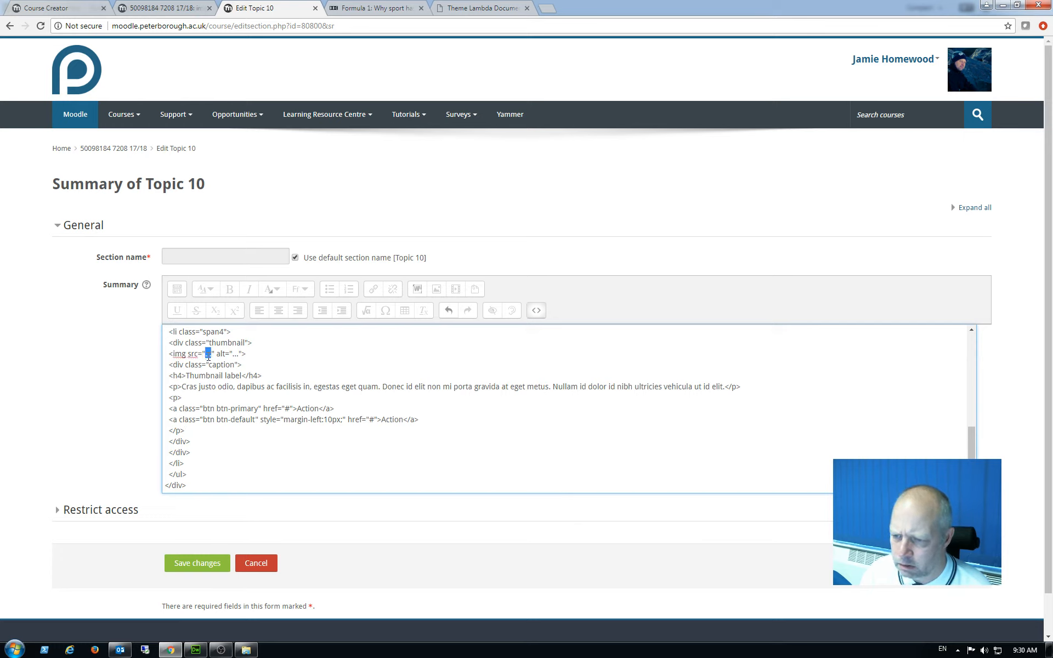
key(ctrl+v)
double_click(603, 355)
text(Verstapen)
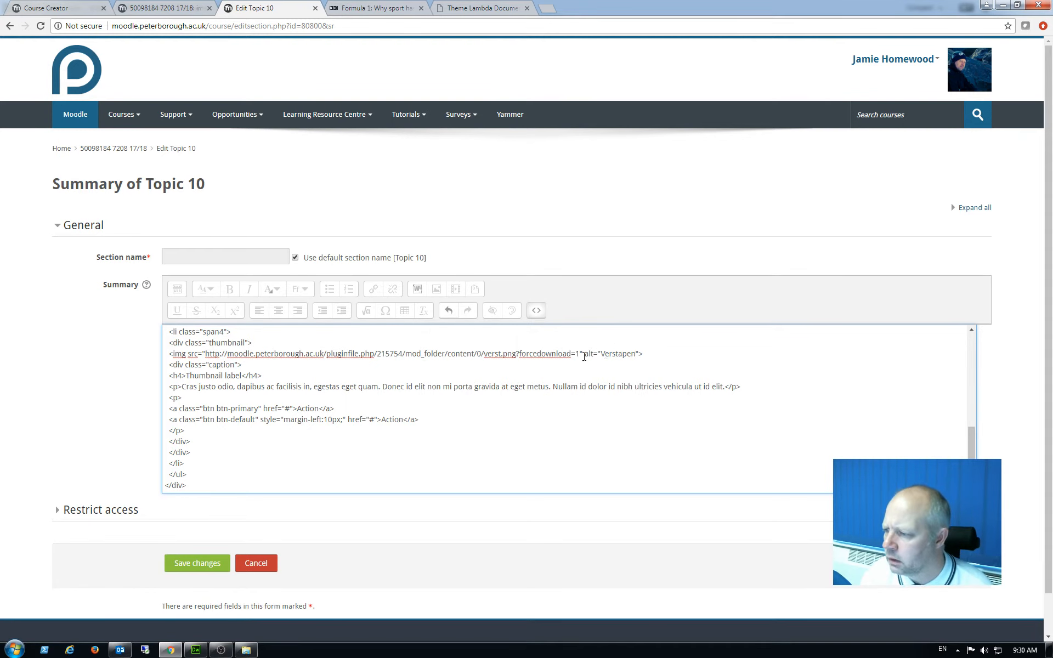
Open the "Why Verstappen's maturity is earning him millions" article from the Features stories on BBC Sport's Formula 1 page.
click(378, 7)
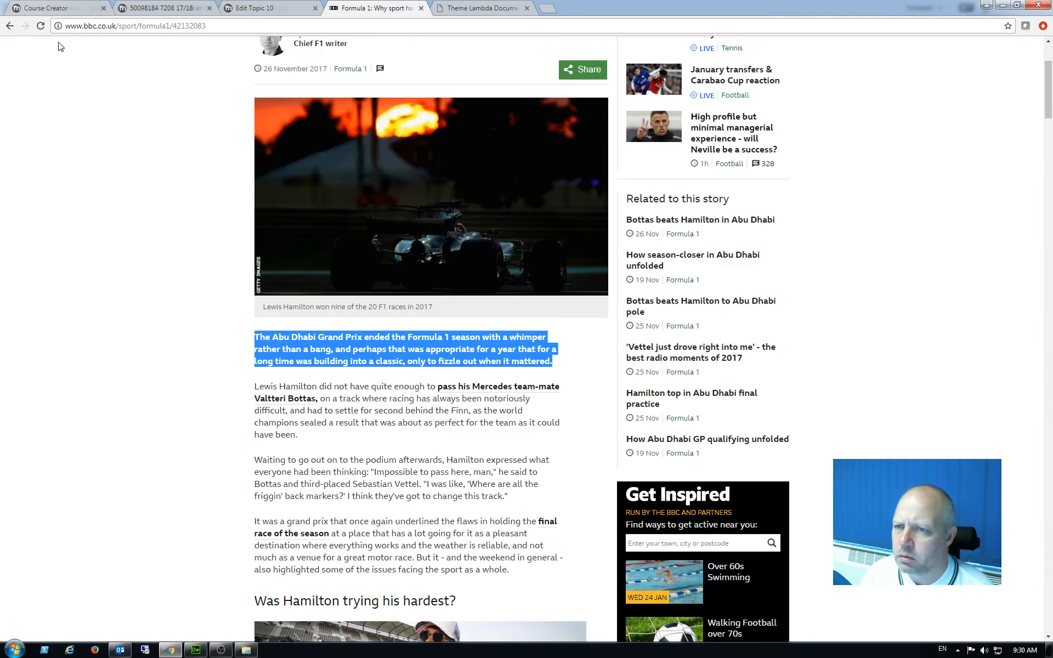
click(10, 26)
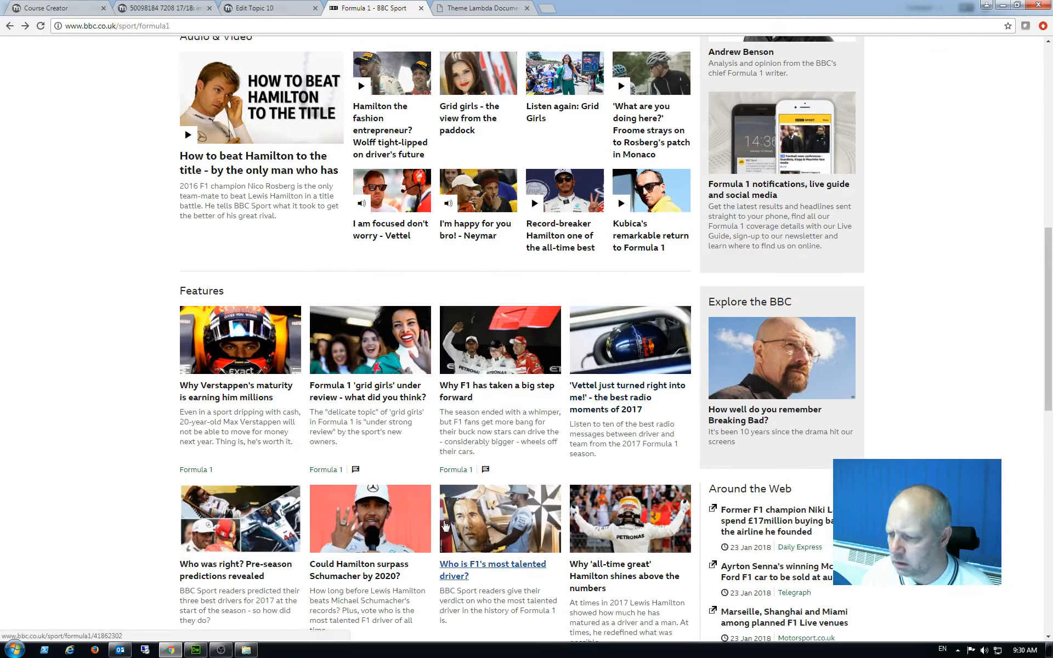
click(272, 393)
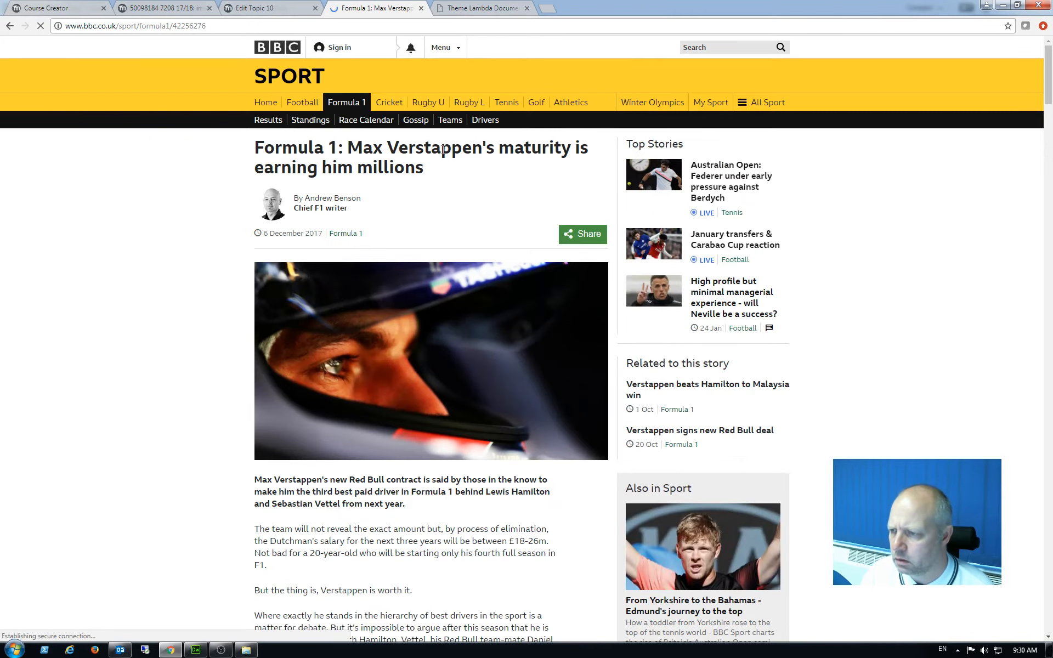
Replace the third thumbnail's placeholder heading with the article's headline text "Max Verstappen's maturity is earning him millions".
drag(435, 173, 349, 147)
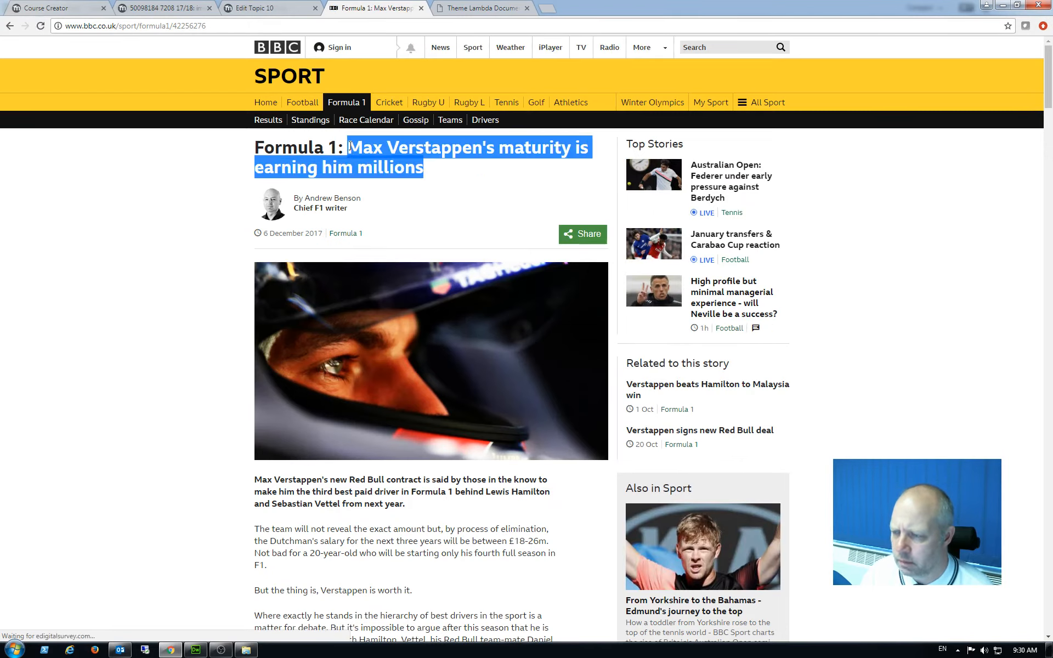
click(291, 8)
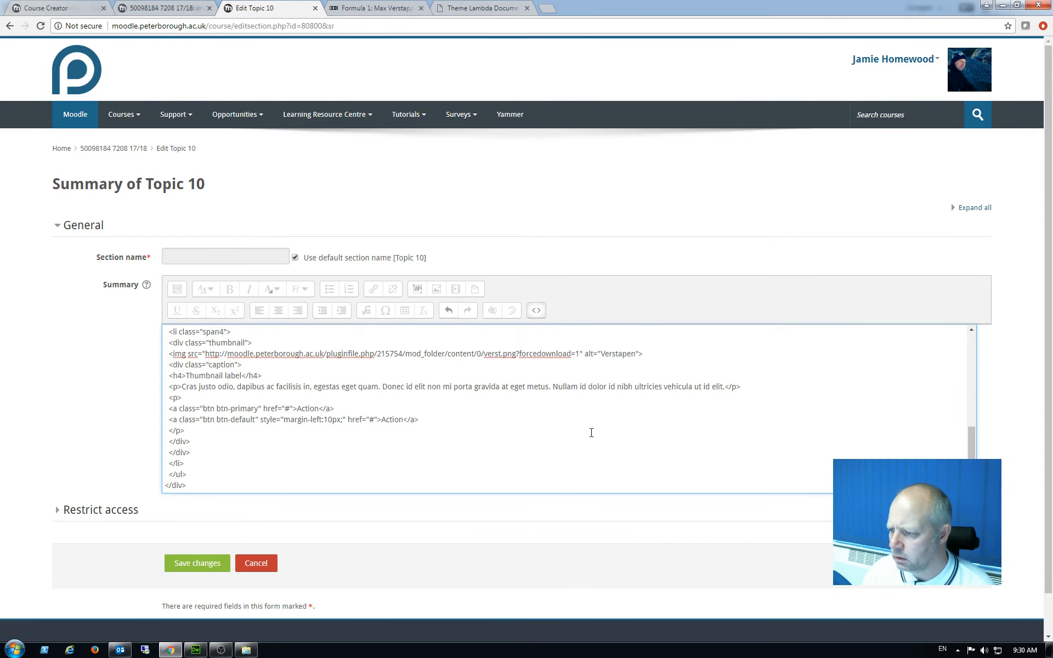
drag(242, 375, 188, 376)
key(ctrl+v)
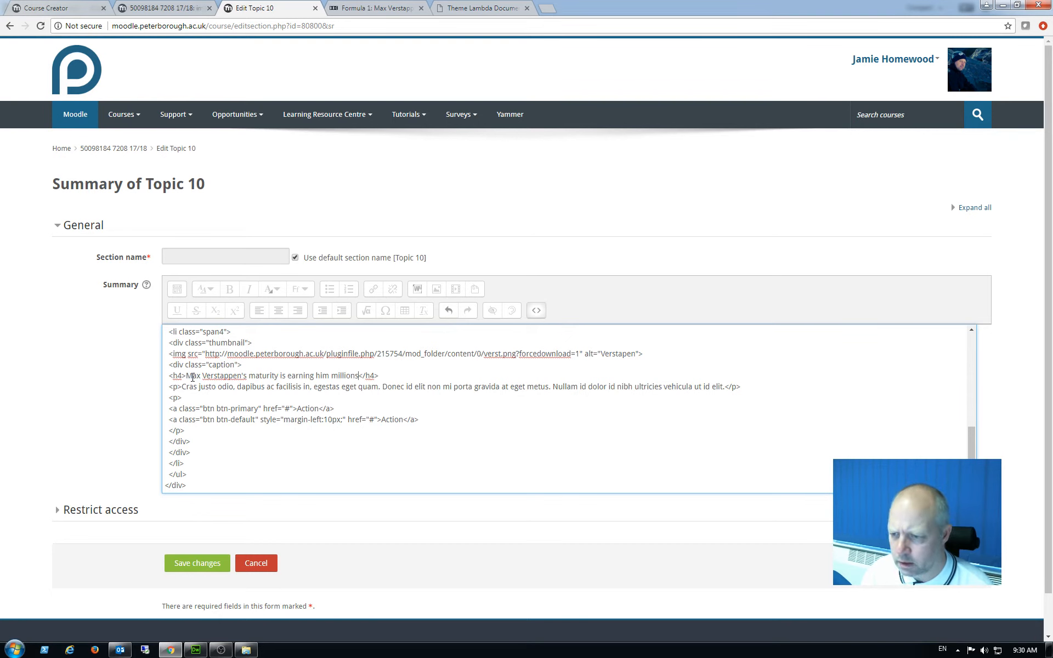
Replace the third thumbnail's placeholder paragraph with the article's bold introductory paragraph about Verstappen's new Red Bull contract.
click(172, 7)
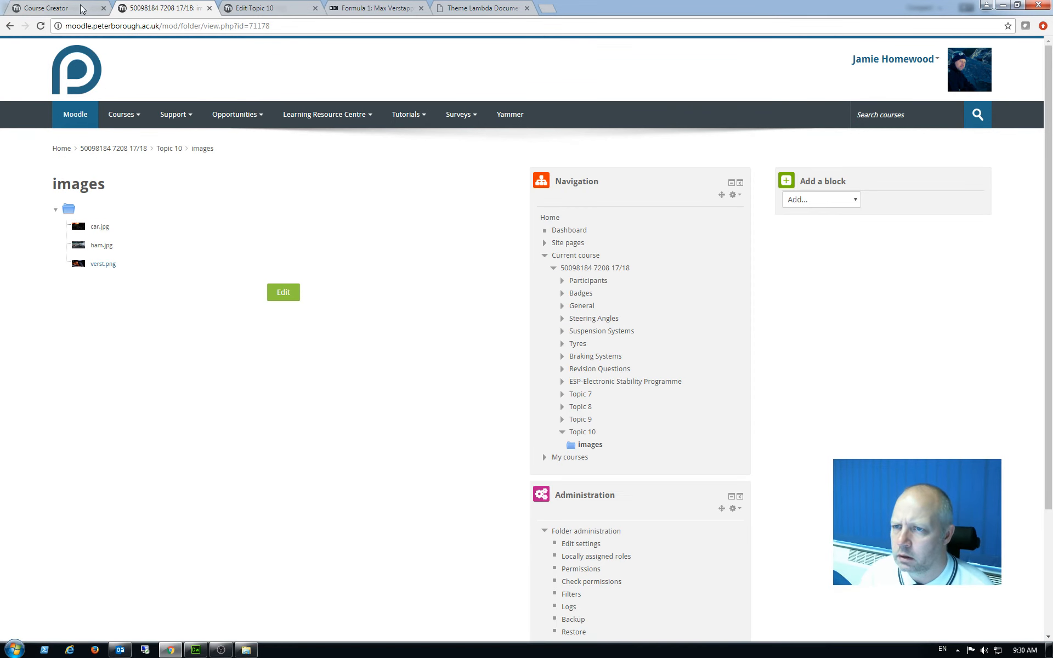
click(351, 8)
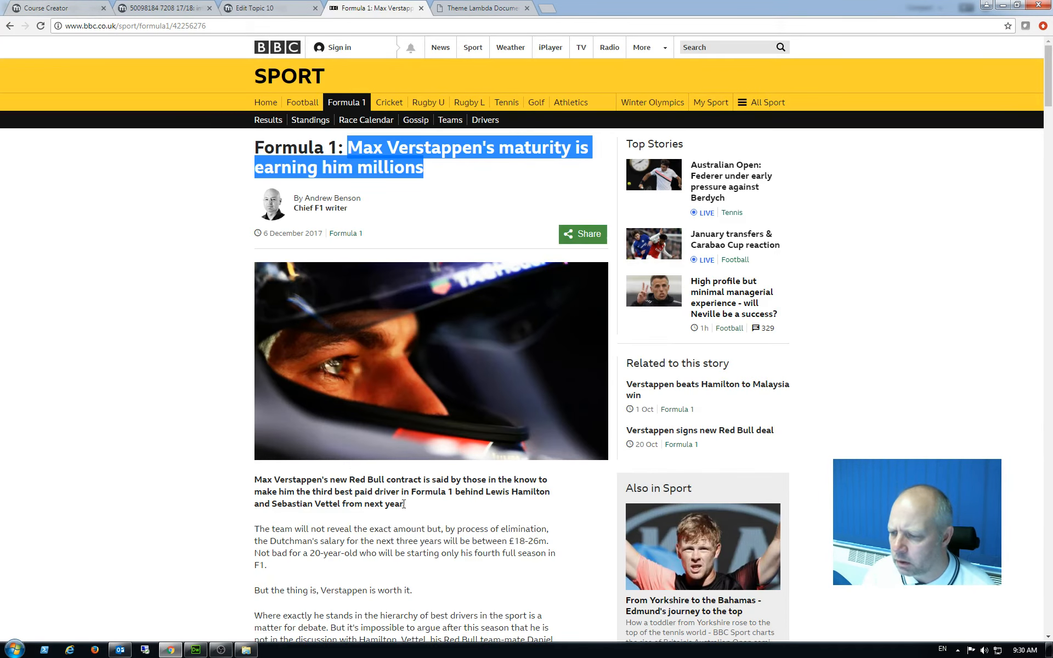
drag(404, 504, 253, 479)
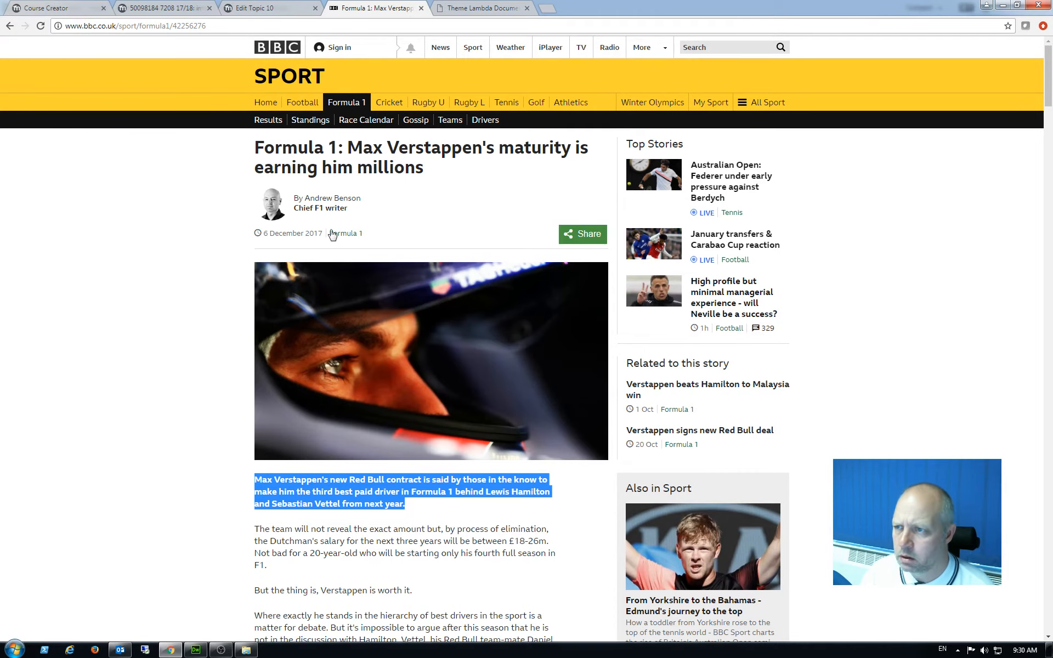
click(258, 8)
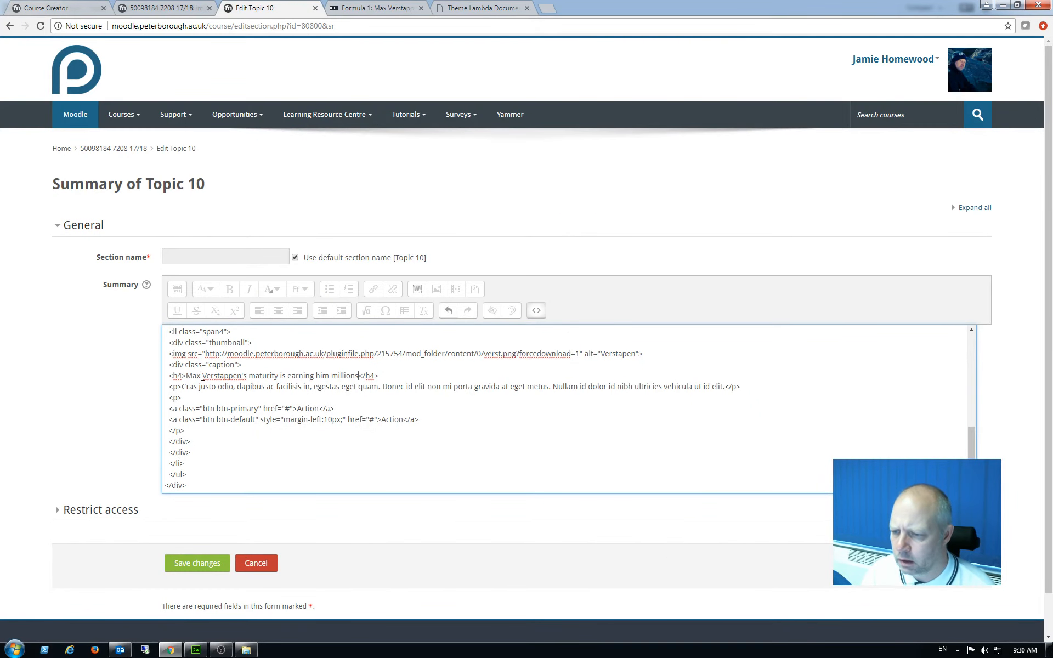
drag(182, 388, 726, 384)
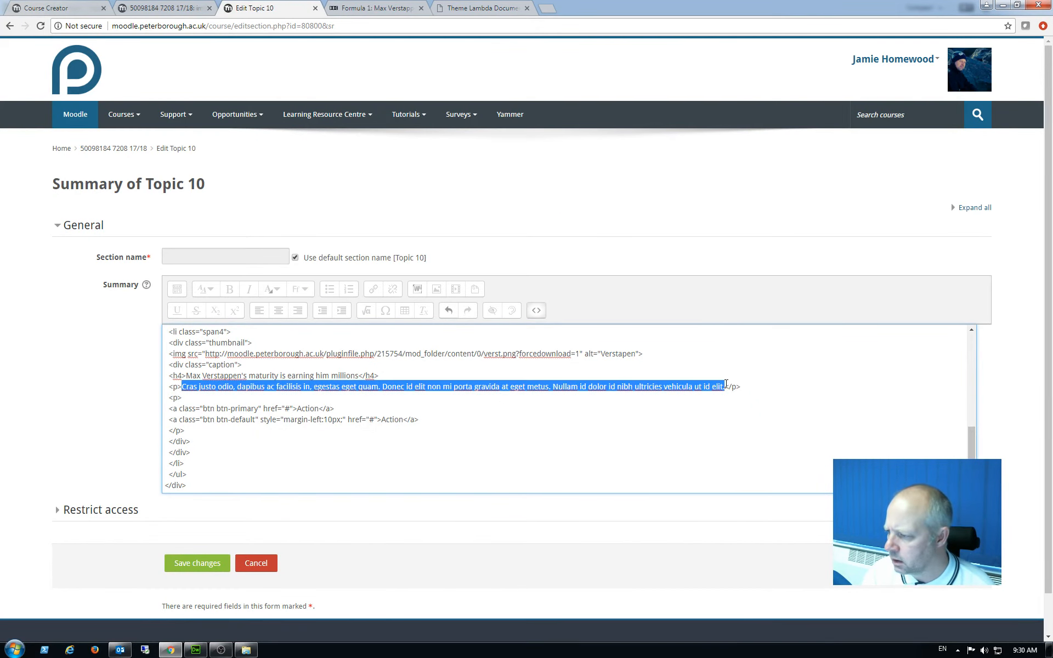
key(ctrl+v)
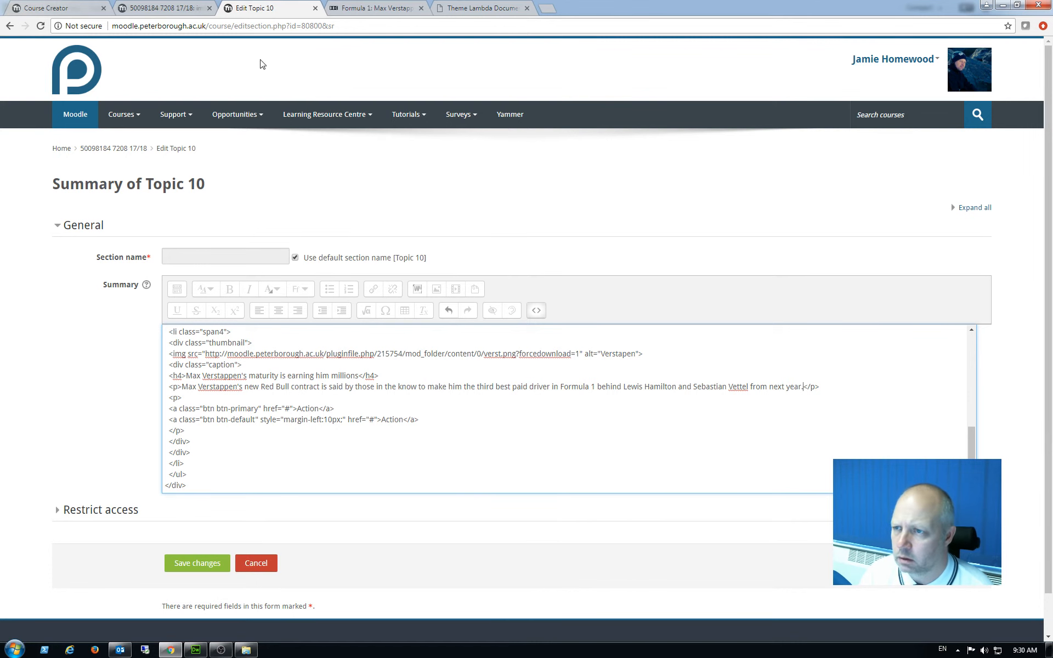
Look over the Verstappen article, and check the images, headings, text and buttons of all three thumbnails in the rendered summary.
click(378, 9)
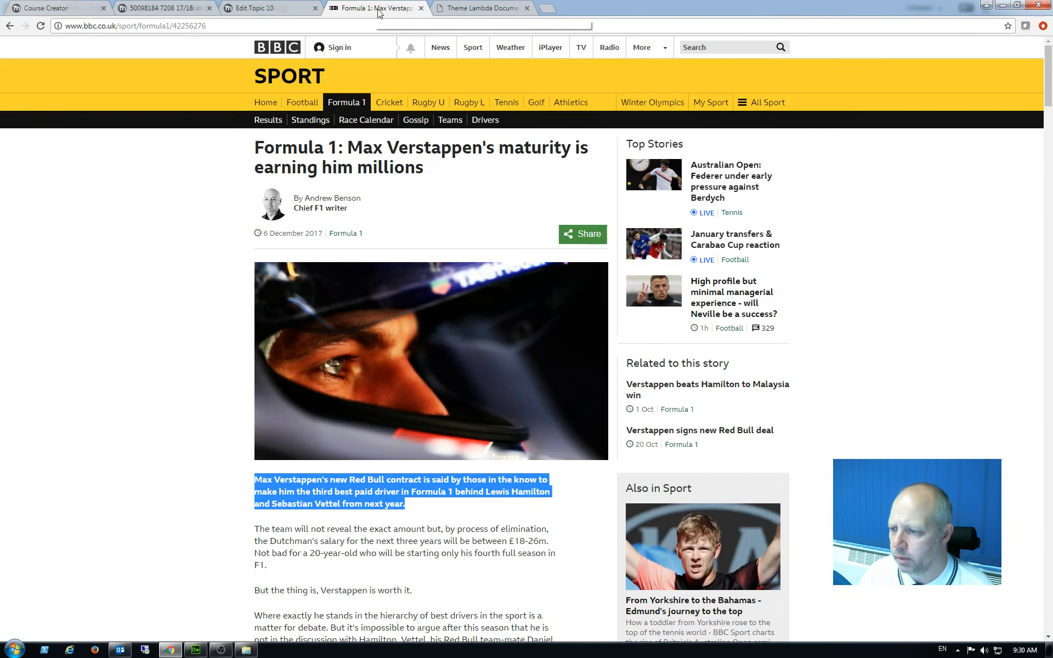
click(198, 398)
scroll(203, 391, down, 1)
scroll(203, 391, up, 1)
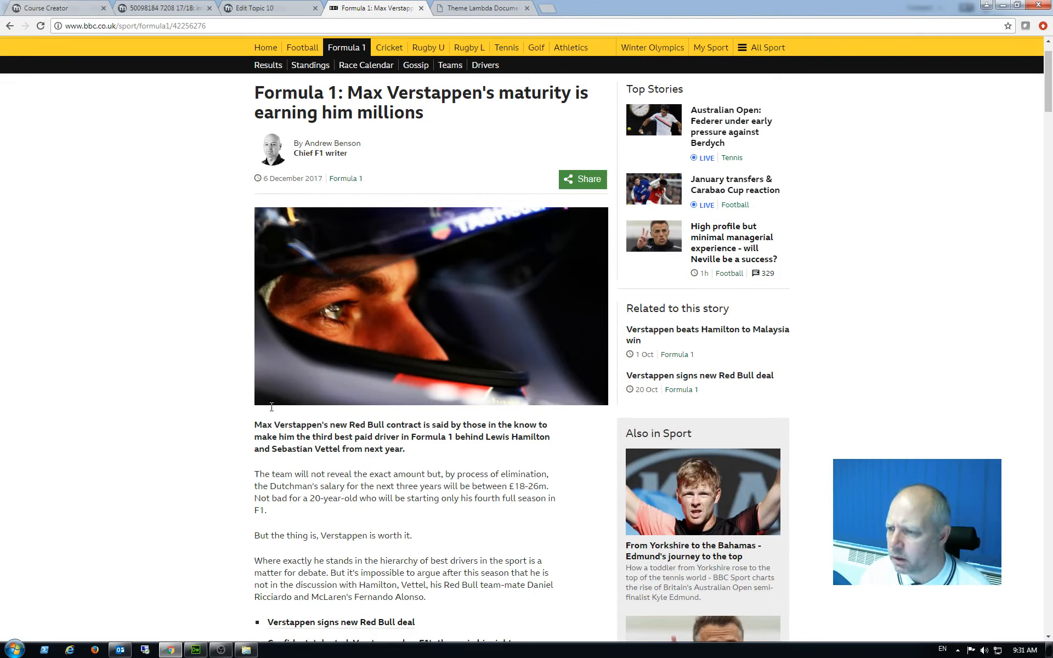
click(258, 7)
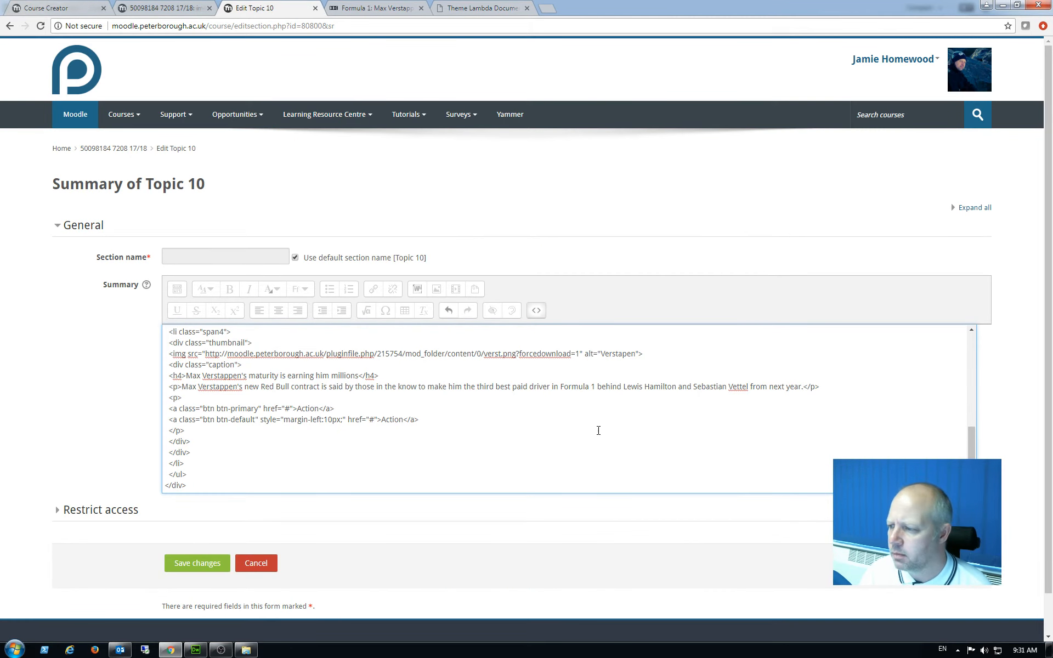
click(537, 310)
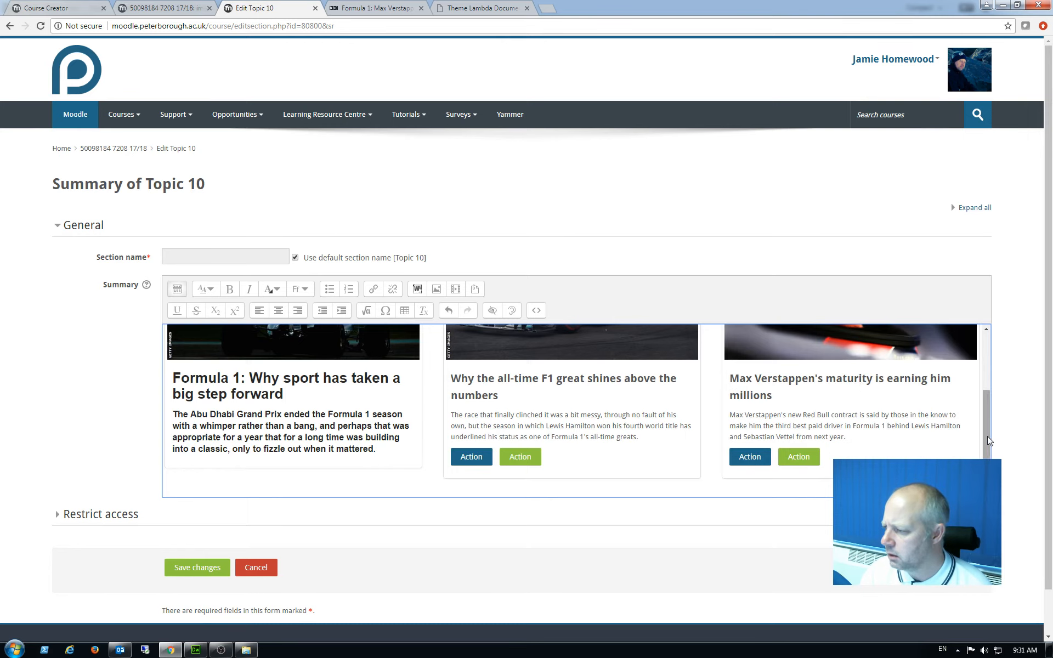
drag(987, 437, 983, 382)
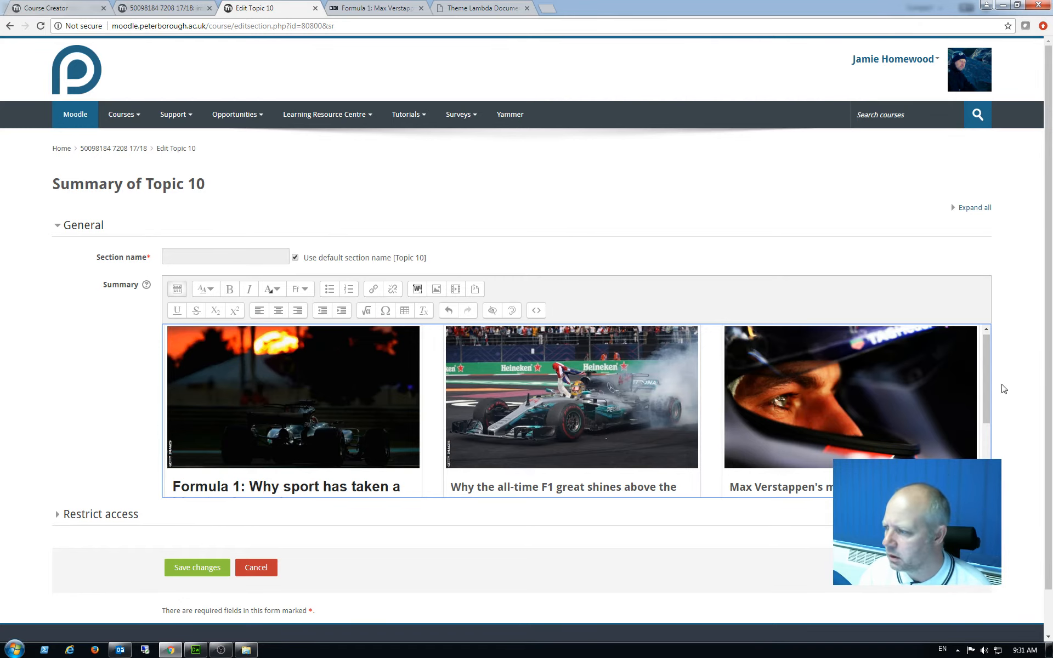
drag(984, 404, 985, 450)
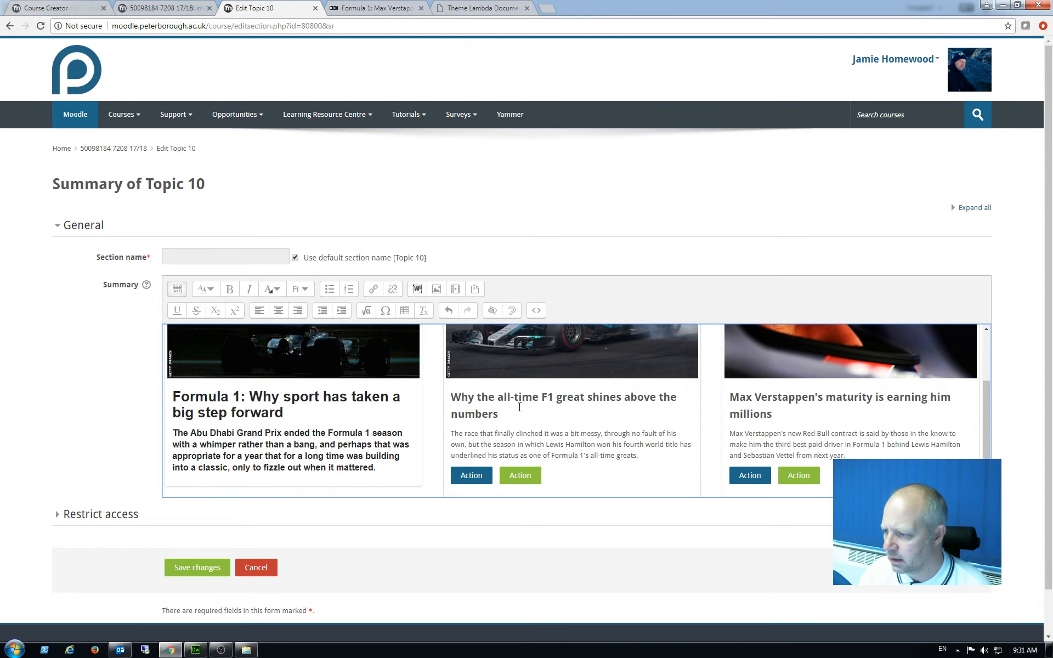
click(377, 9)
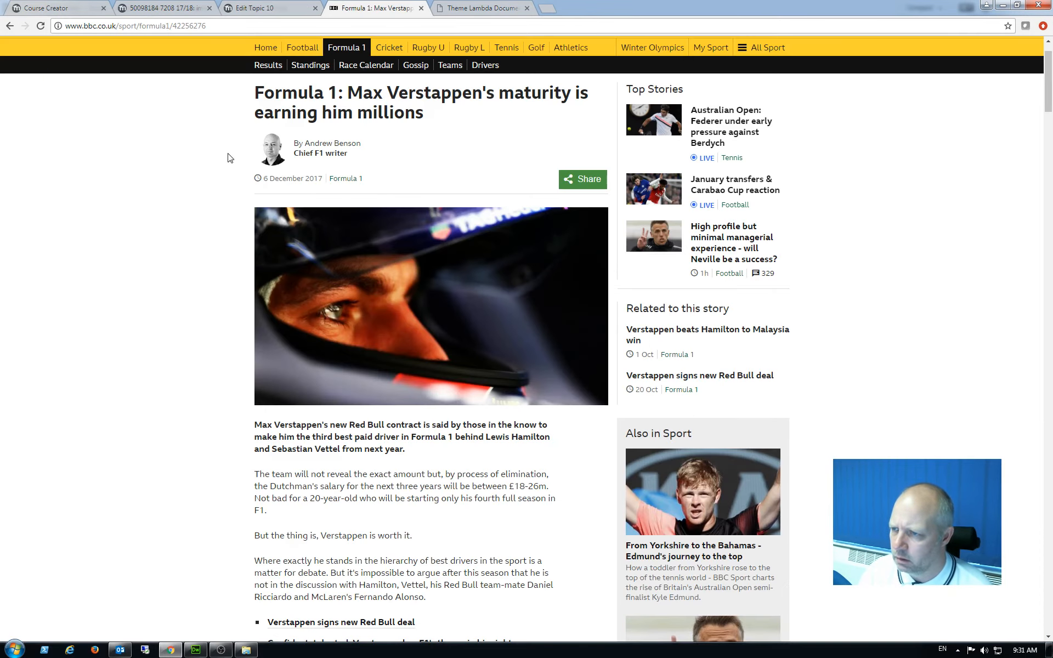
click(120, 26)
right_click(120, 26)
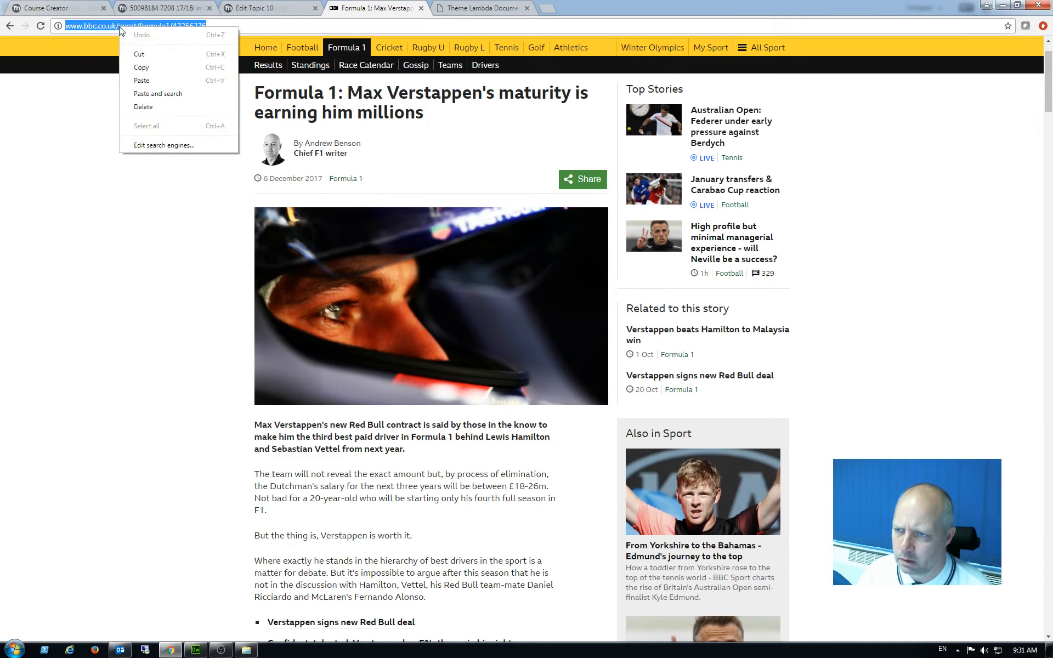
click(143, 68)
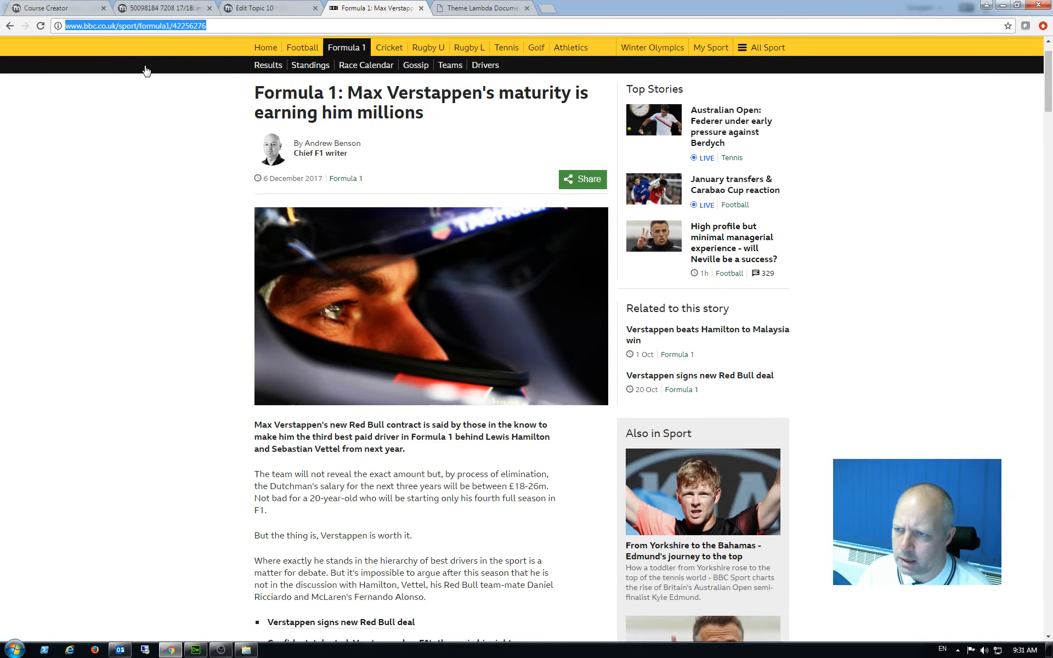
click(257, 7)
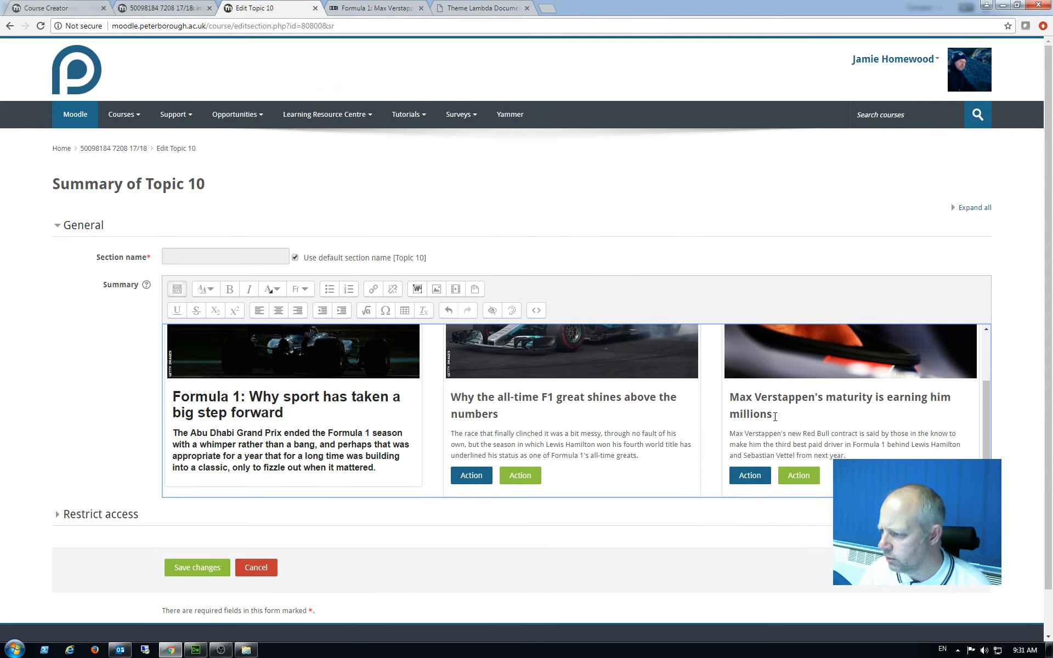
drag(771, 417, 732, 398)
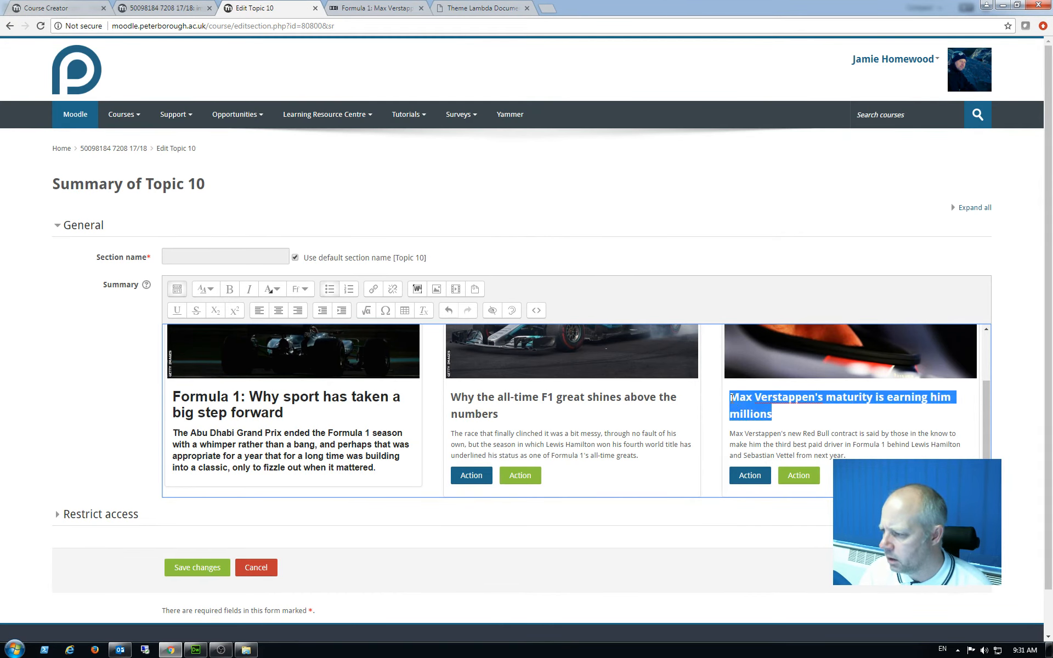
click(804, 427)
click(536, 311)
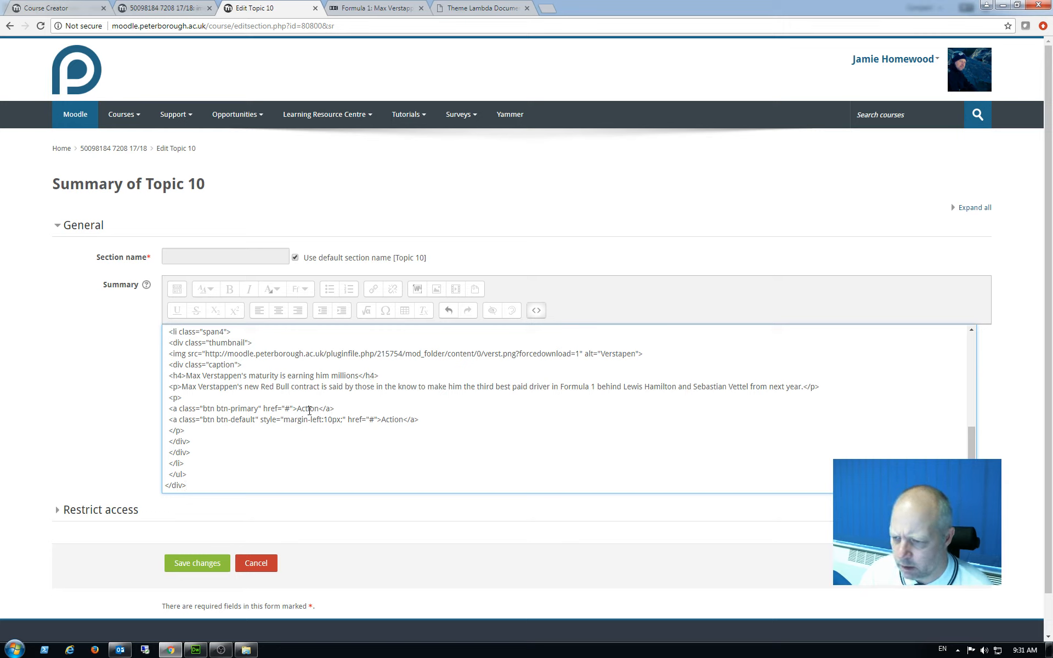
double_click(287, 409)
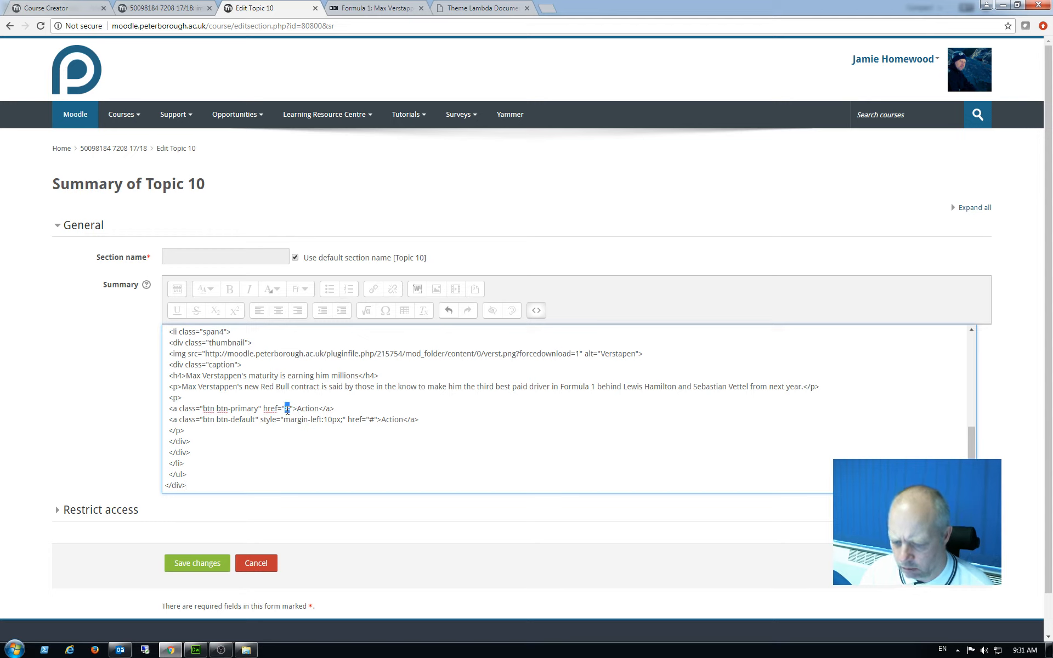
key(ctrl+v)
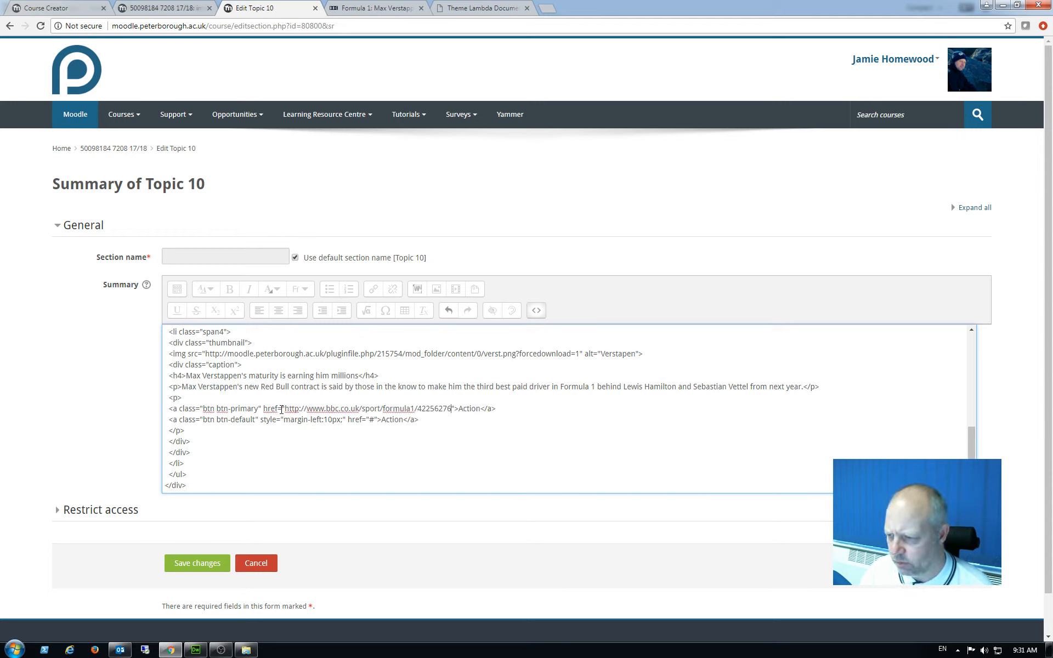
Change the label of the third thumbnail's primary button to "Go to Article".
drag(478, 410, 458, 407)
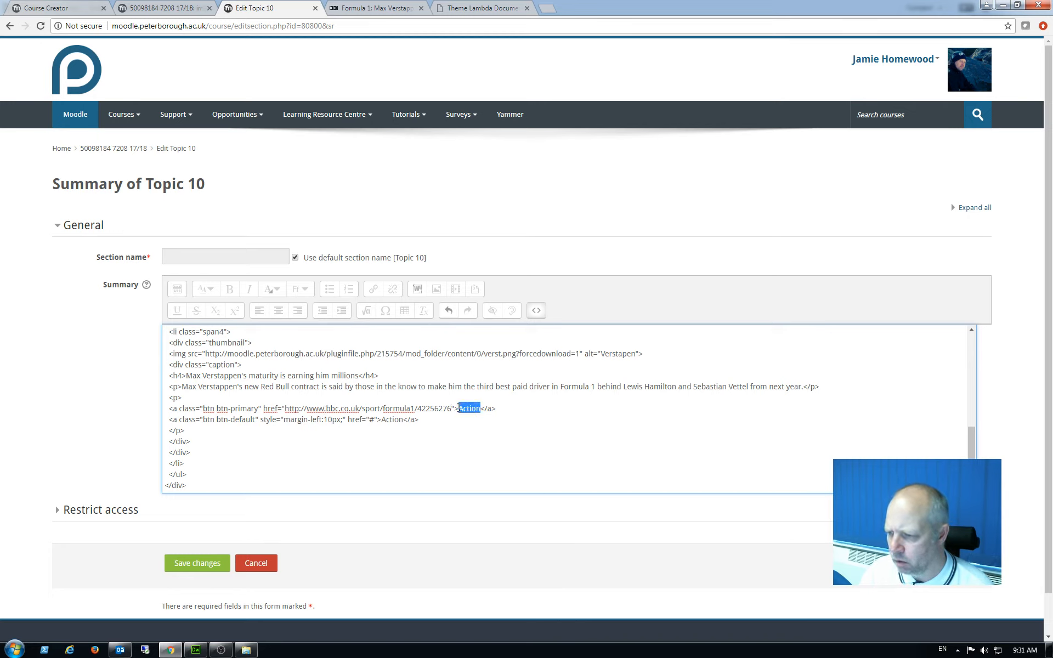
text(Go to )
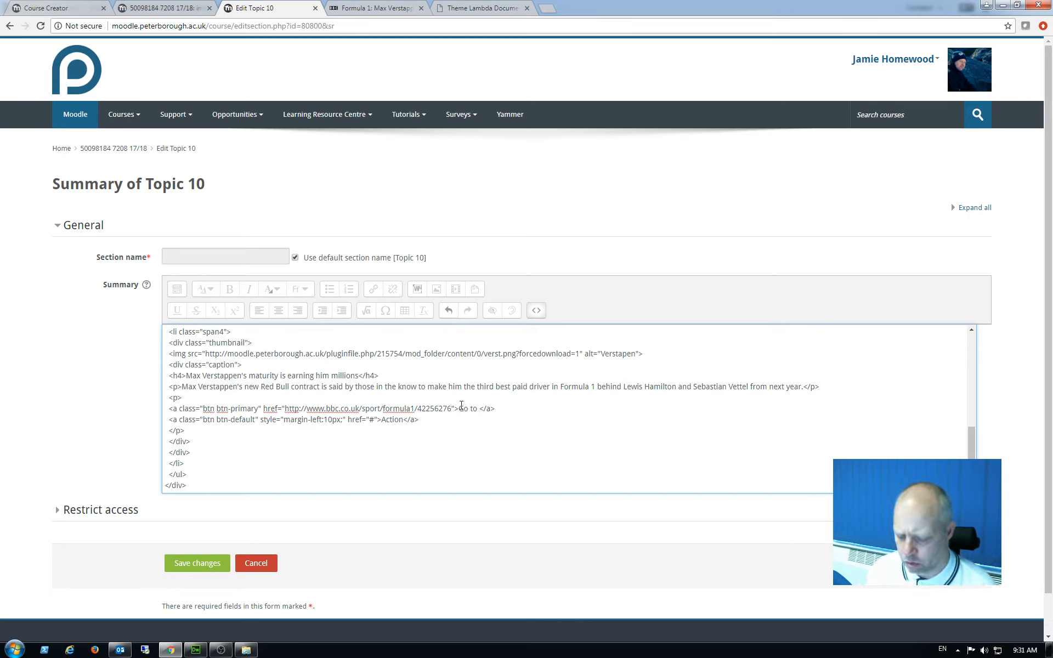
text(Article)
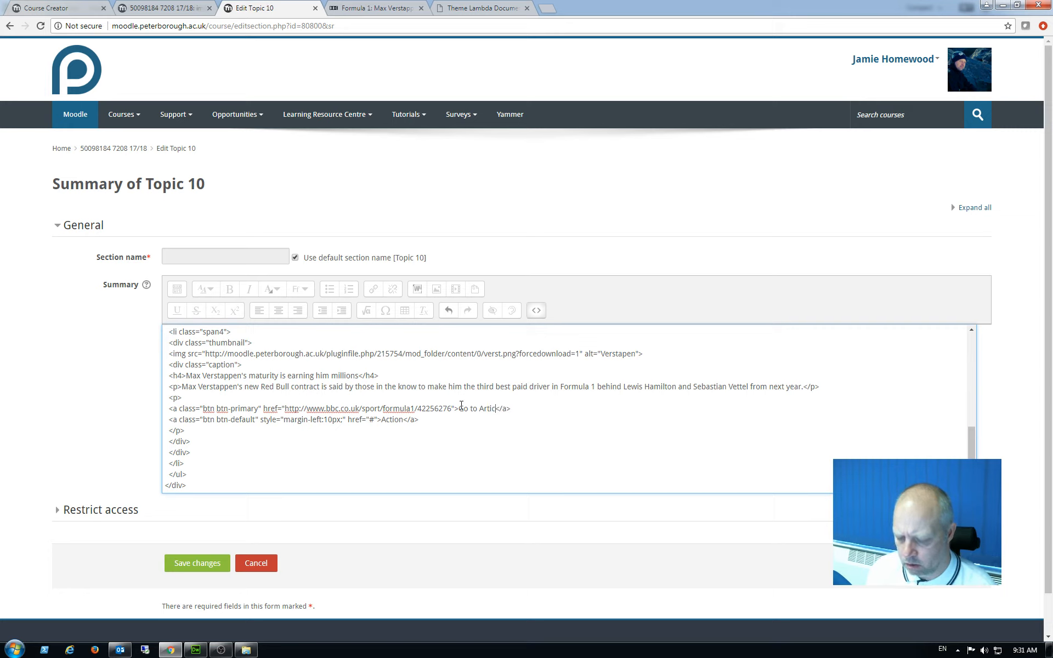
Remove the default-style Action button from the third thumbnail's HTML code and check the rendered summary.
drag(434, 421, 167, 421)
key(Delete)
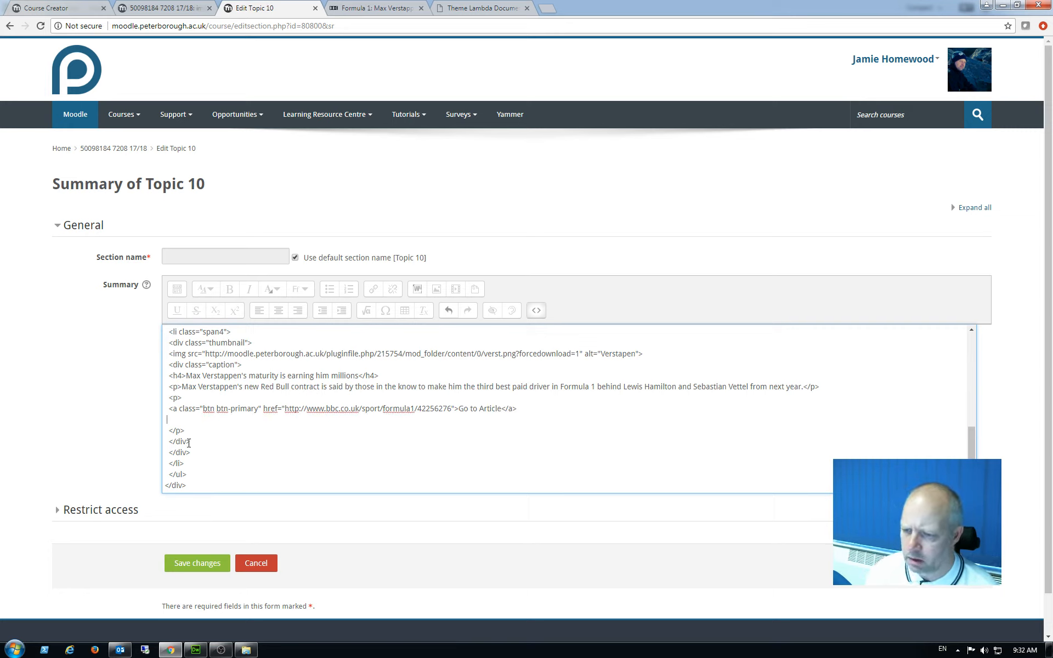
key(BackSpace)
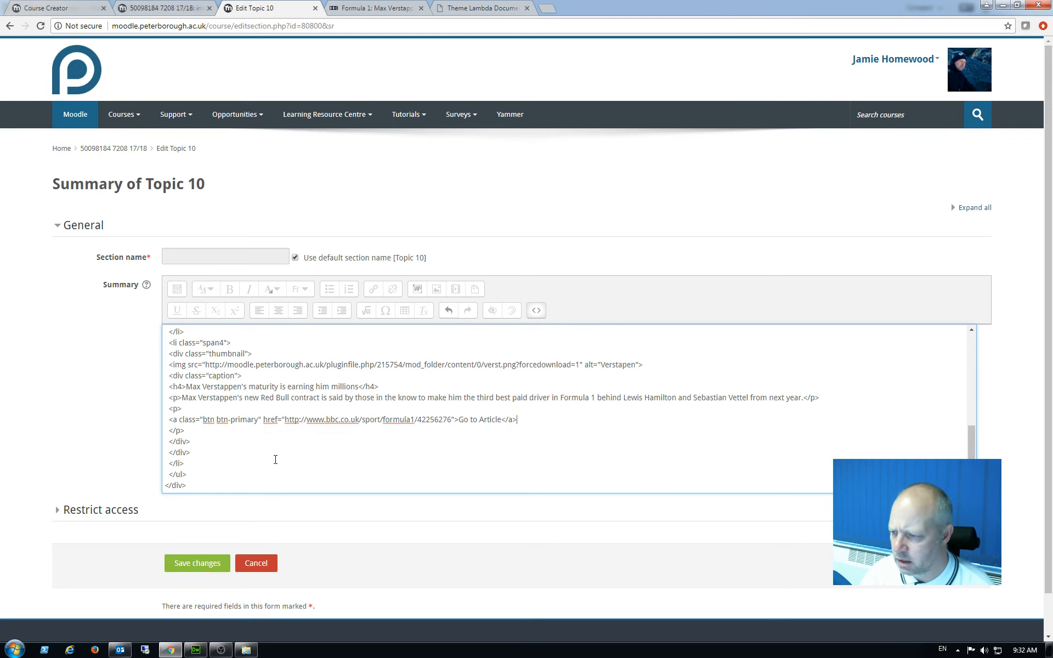
click(536, 310)
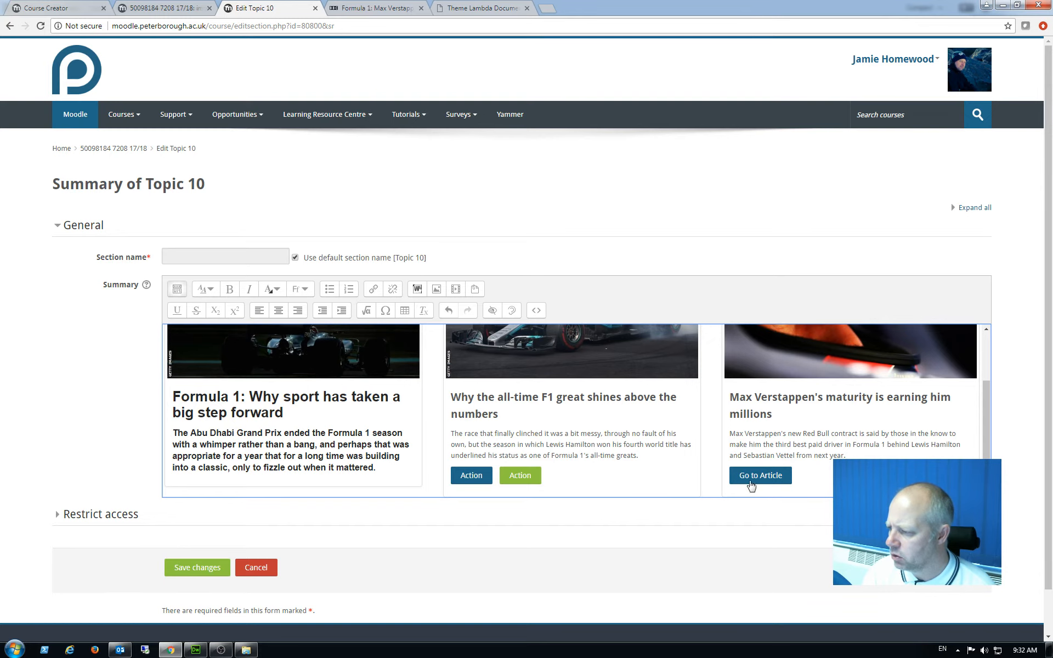
click(537, 311)
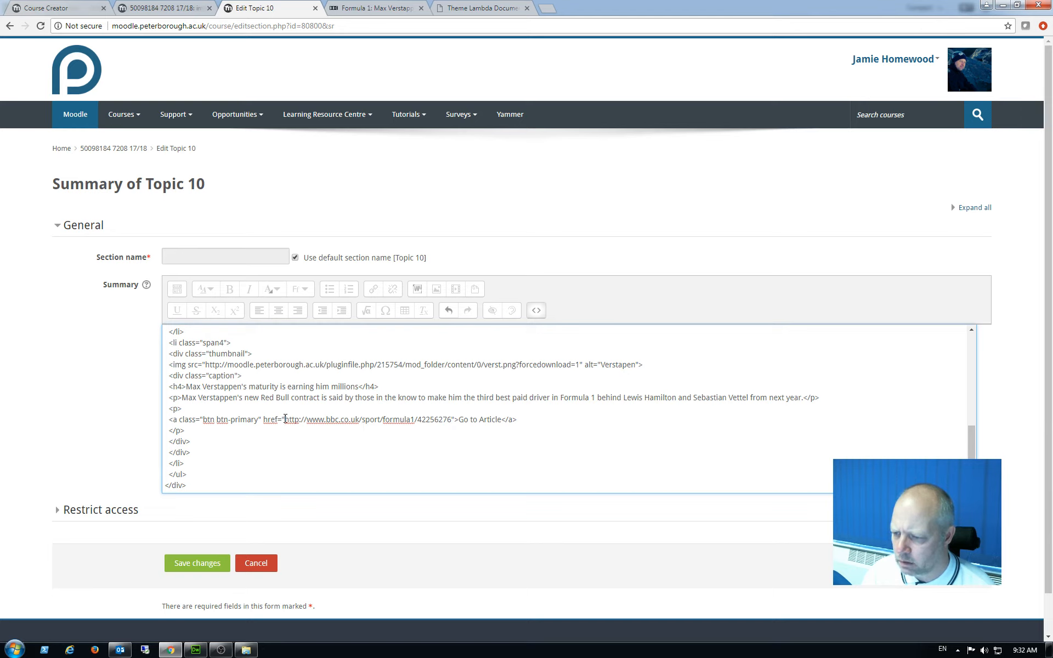
drag(459, 421, 265, 423)
click(256, 427)
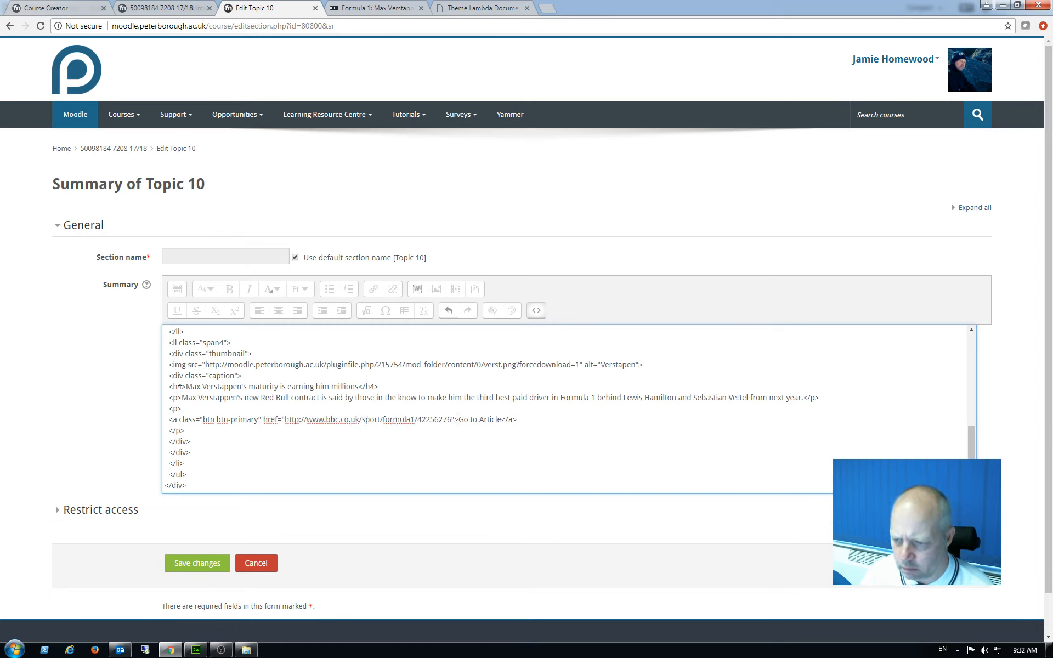
click(186, 387)
text(<a href=)
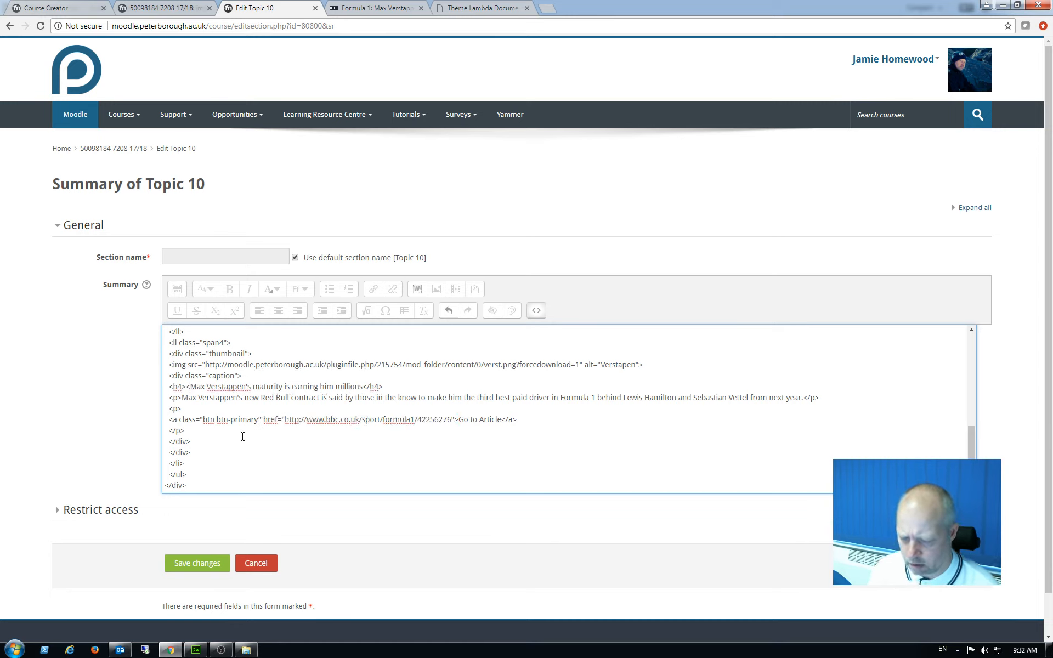
text("")
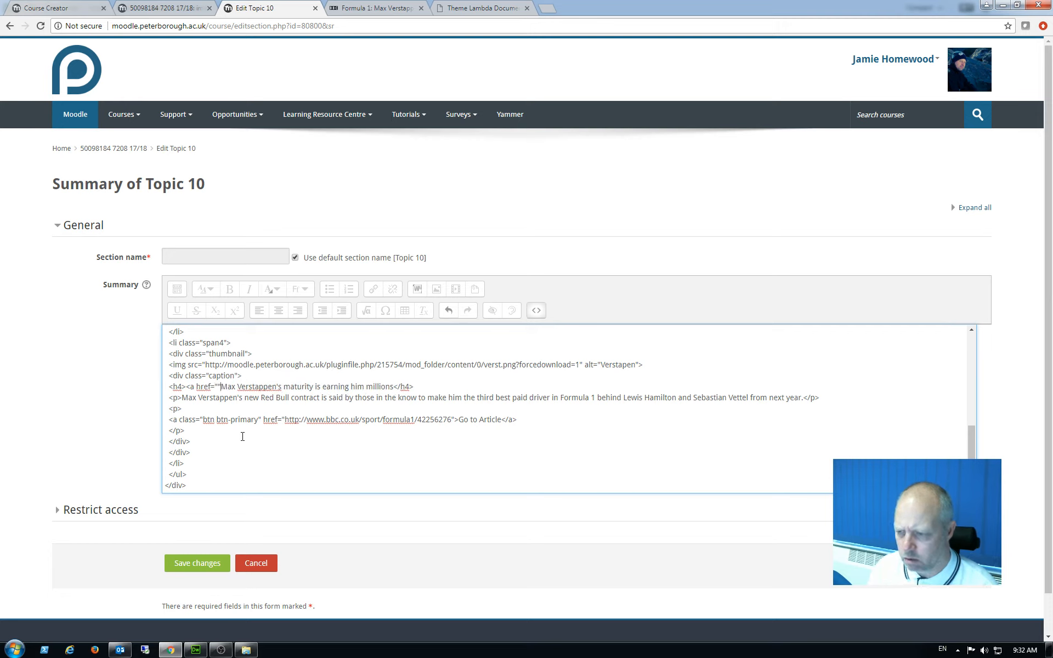
text(>)
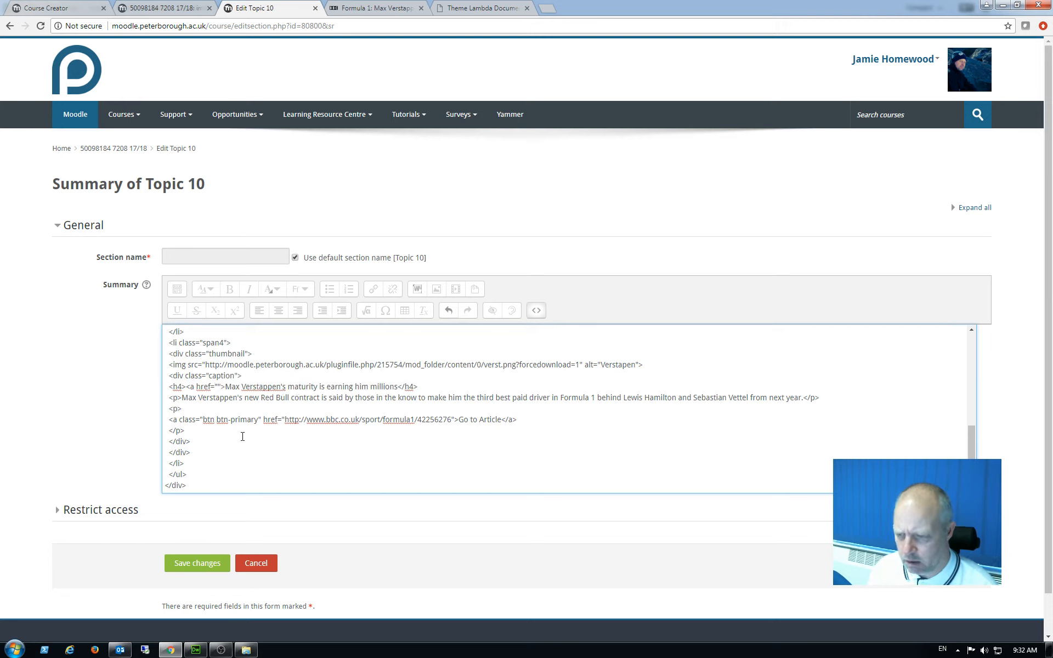
key(ctrl+v)
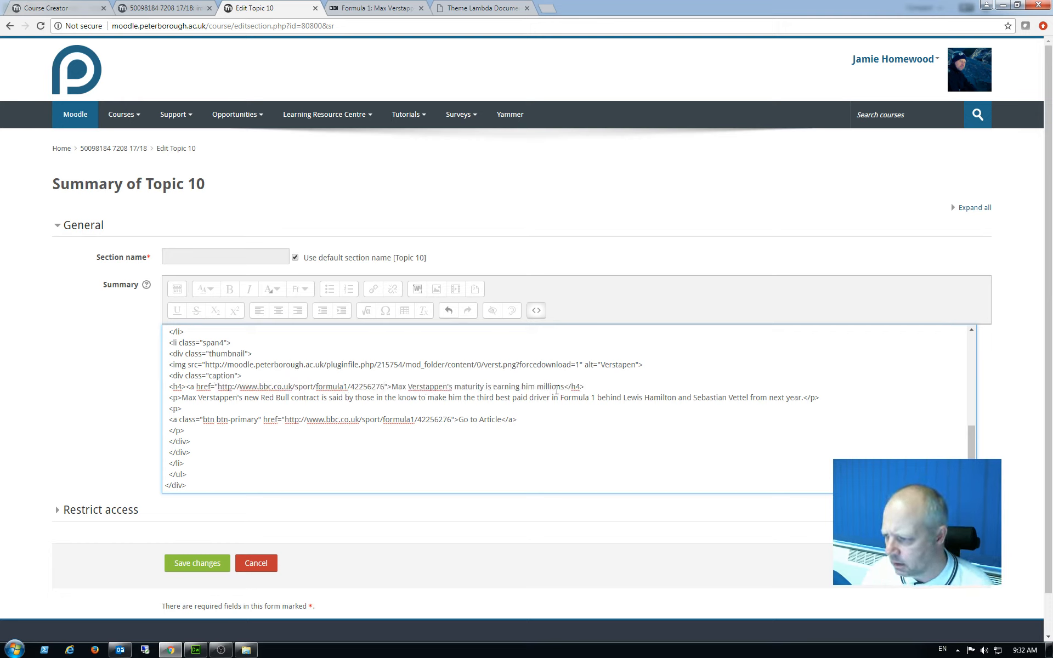
text(</a>)
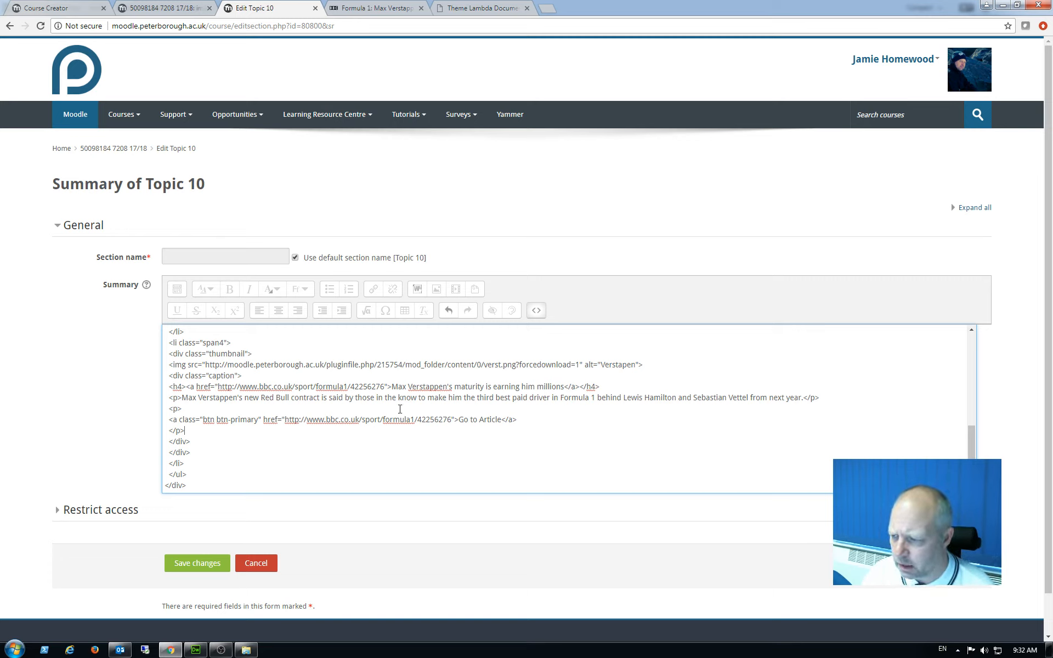
Try to wrap the third thumbnail's image in the same article link used for its heading, and check the rendered summary.
drag(187, 387, 393, 386)
key(ctrl+c)
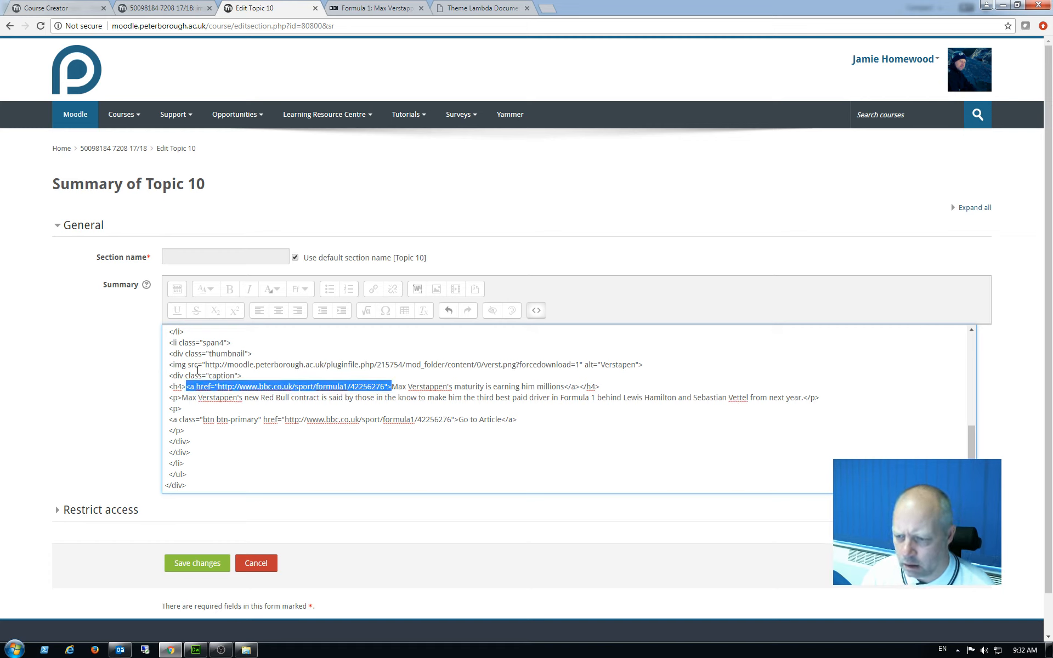
click(170, 365)
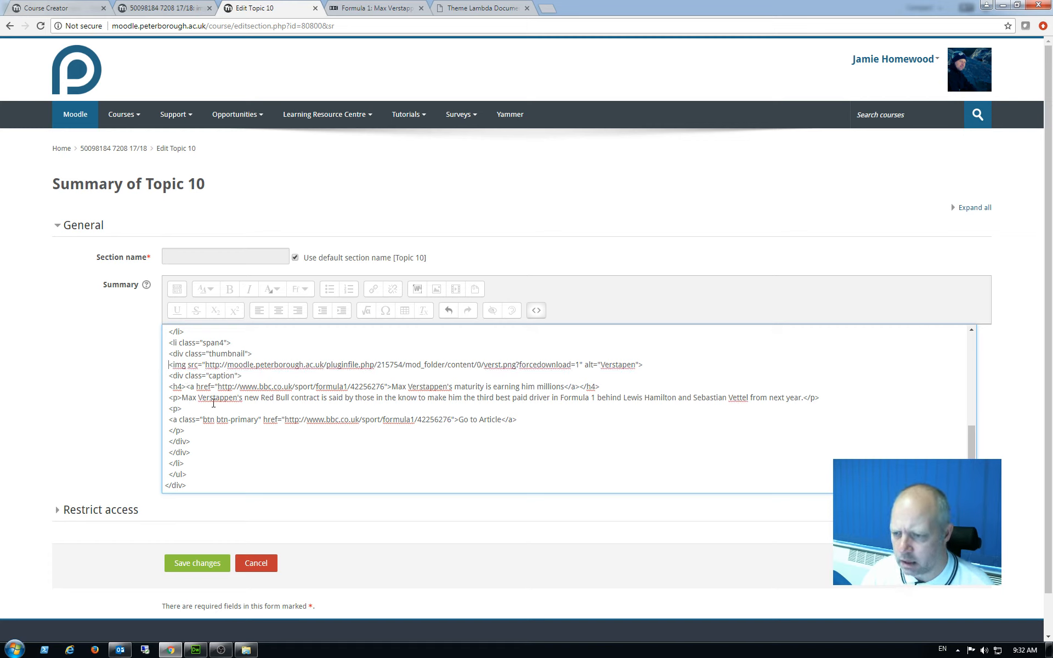
key(ctrl+v)
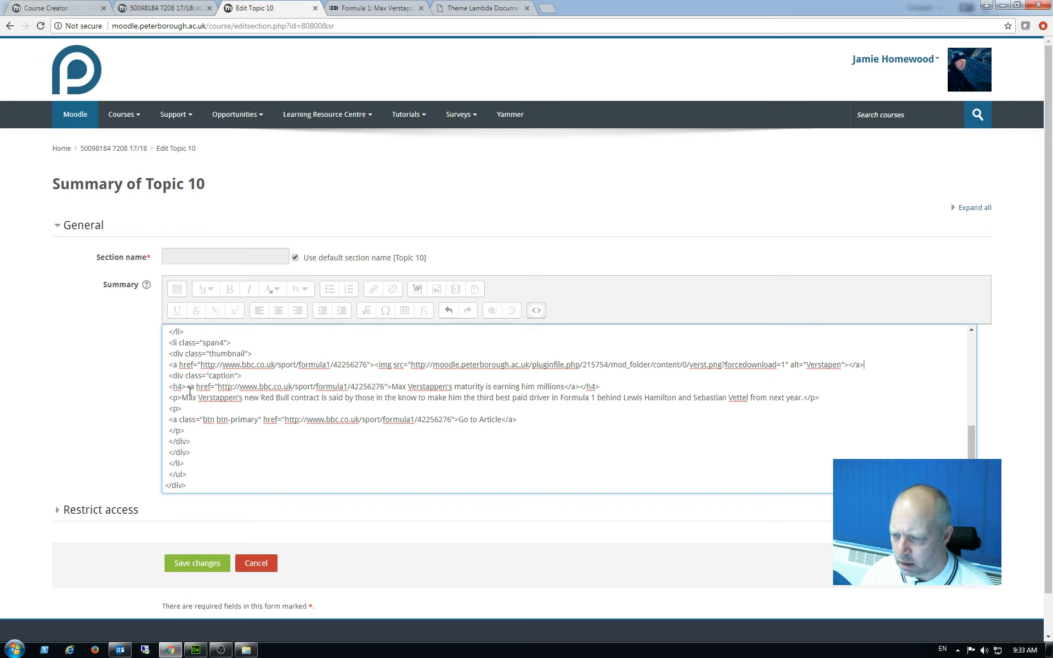
click(537, 311)
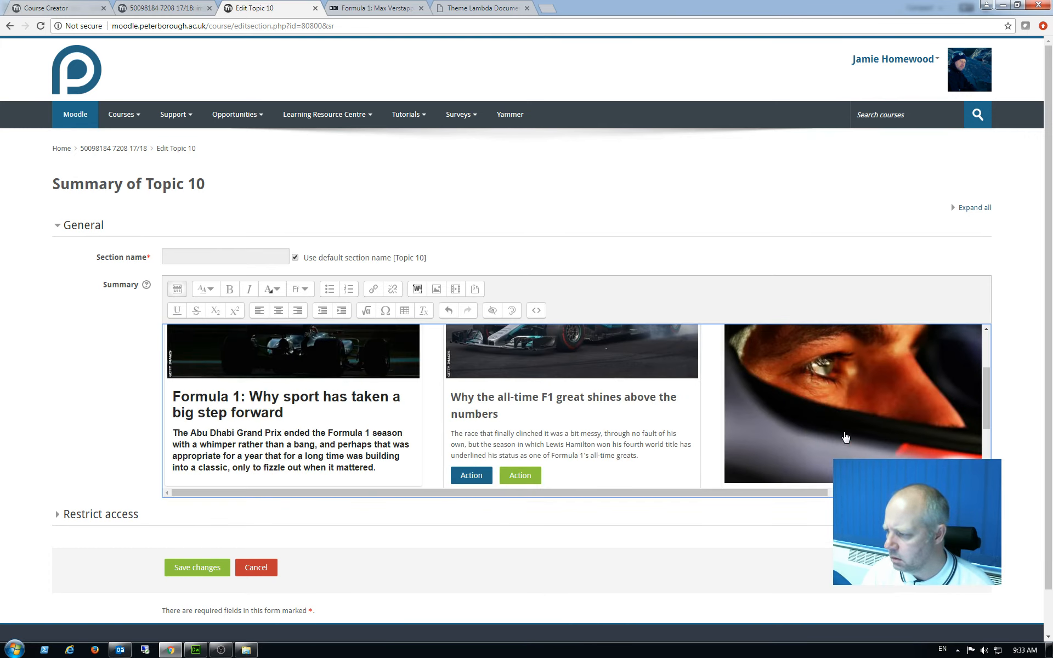
drag(804, 493, 778, 497)
click(536, 311)
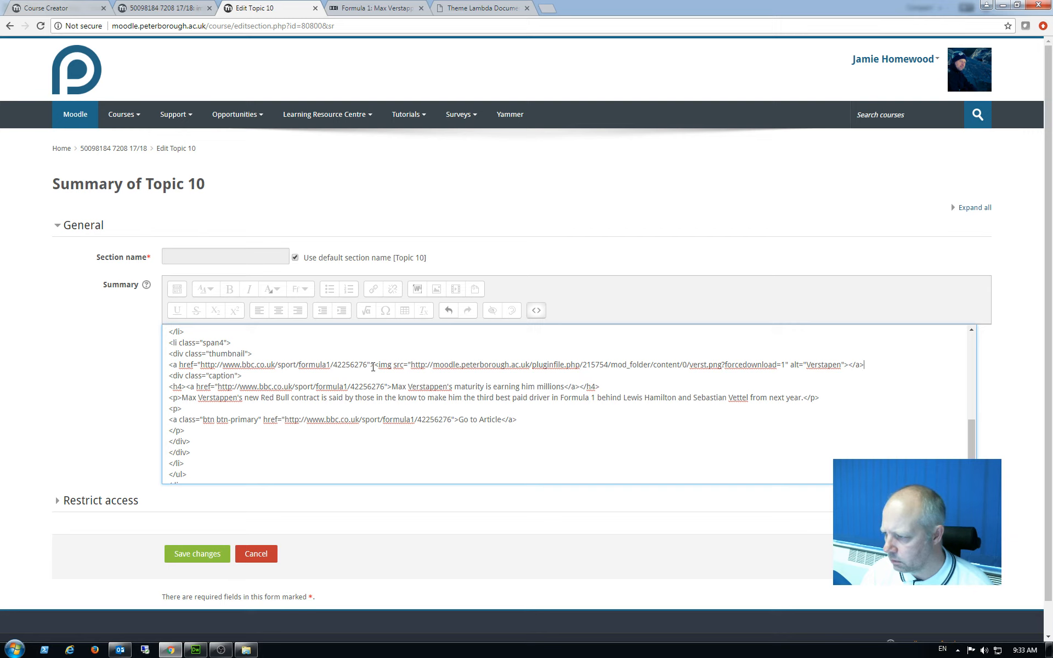
Remove the opening and closing link tags around the third thumbnail's image in the HTML code.
drag(373, 367, 167, 366)
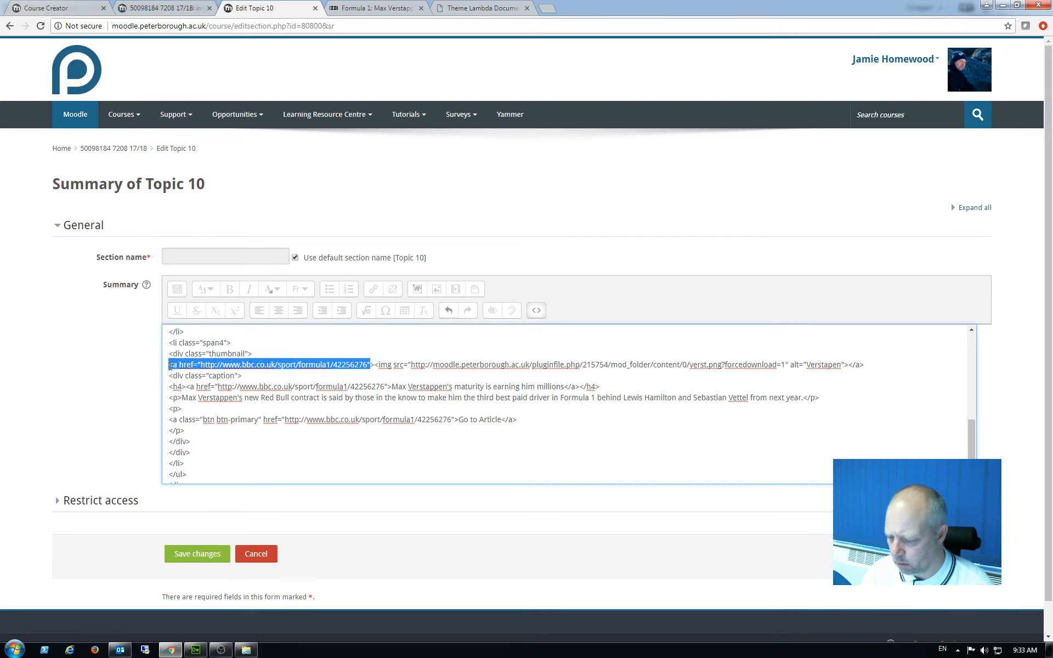
key(BackSpace)
key(Delete)
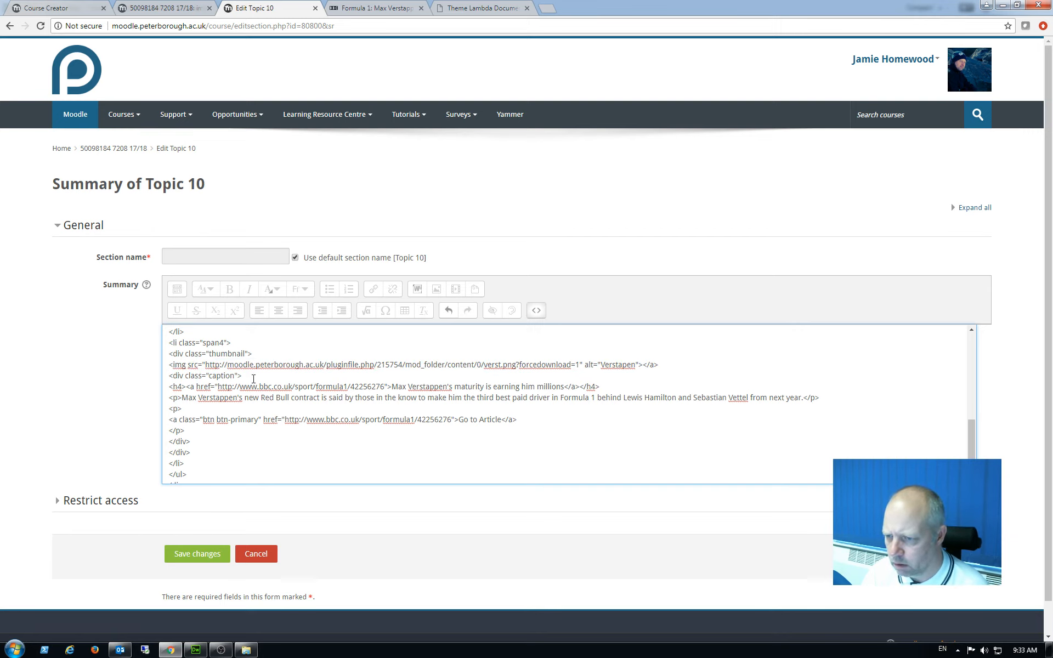
key(BackSpace)
key(BackSpace)
key(BackSpace)
text(>)
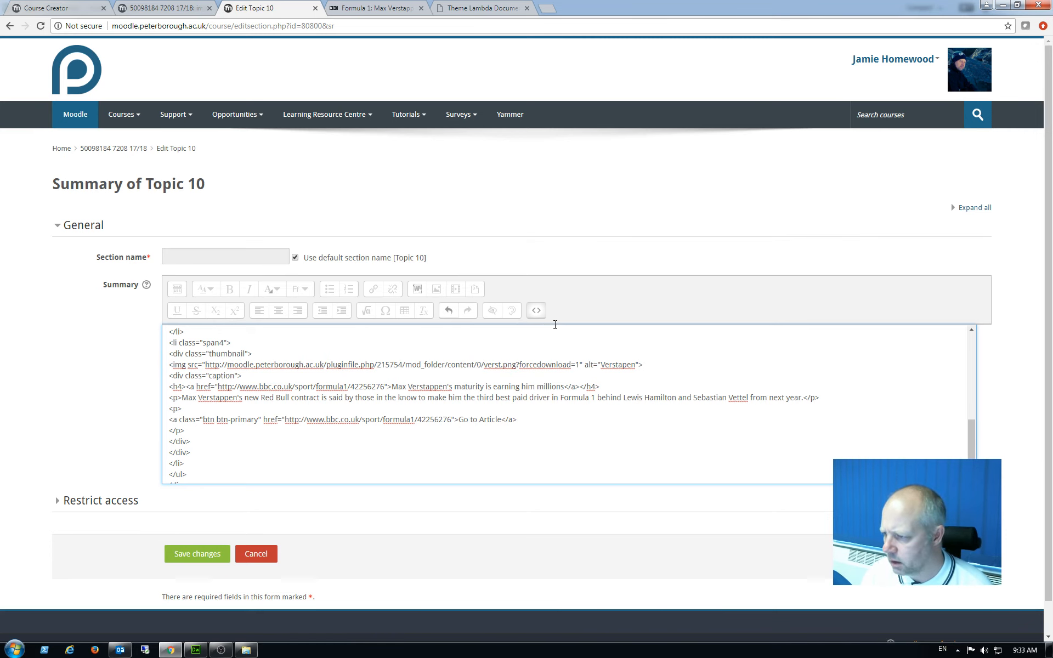
Check the rendered thumbnails, and save the Topic 10 summary.
click(537, 310)
mouse_move(987, 449)
mouse_down()
mouse_move(987, 424)
mouse_move(989, 433)
mouse_up()
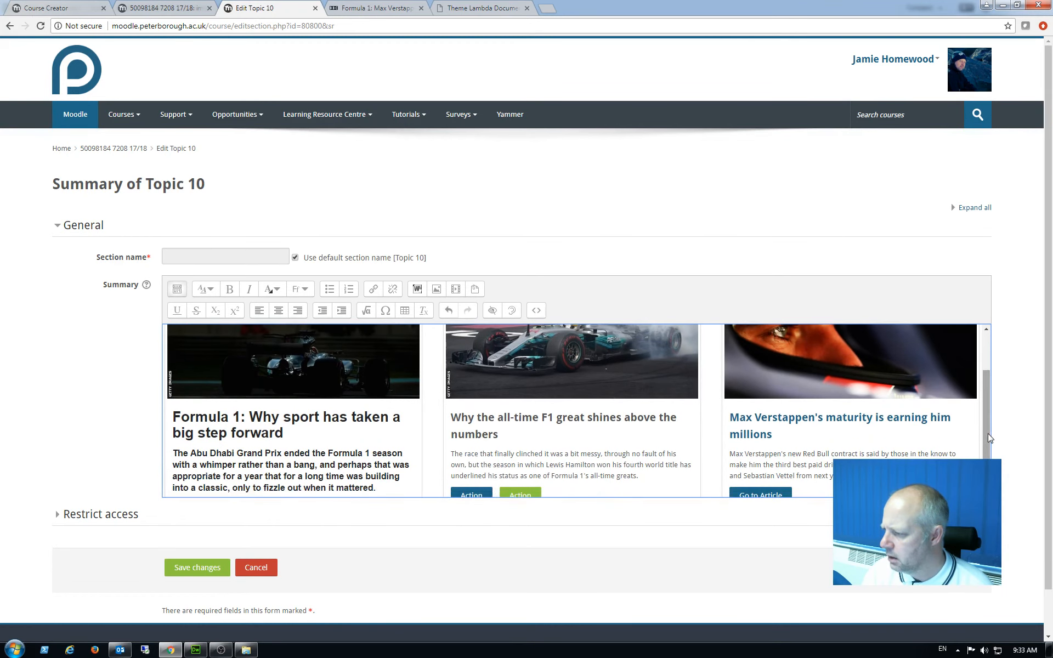
click(213, 569)
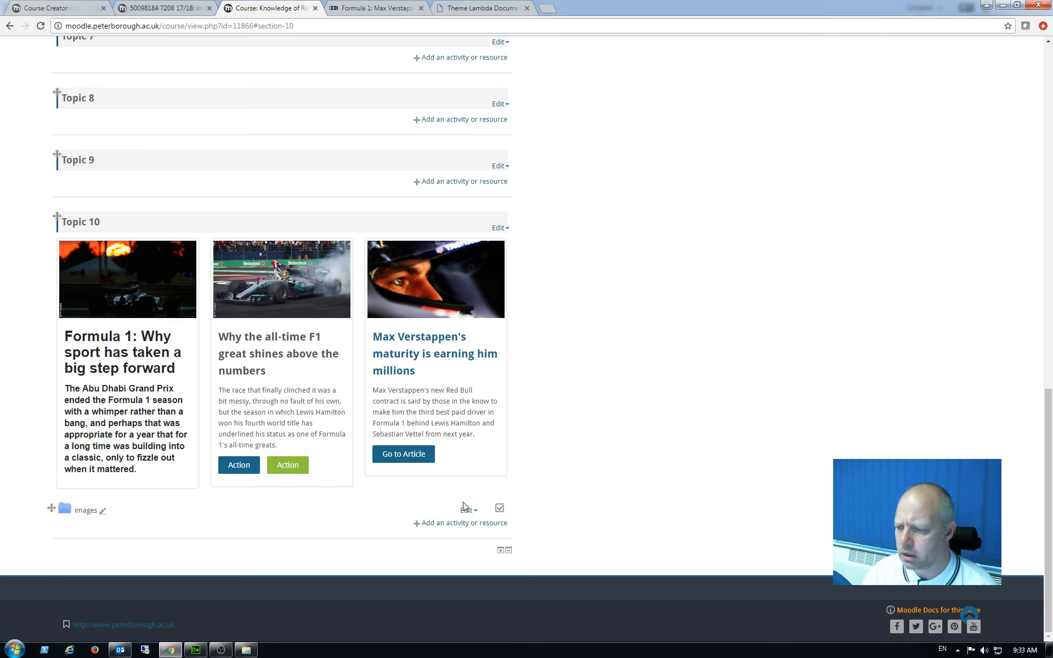
Look through the activities and resources available for Topic 10, including Label, without adding one.
click(470, 524)
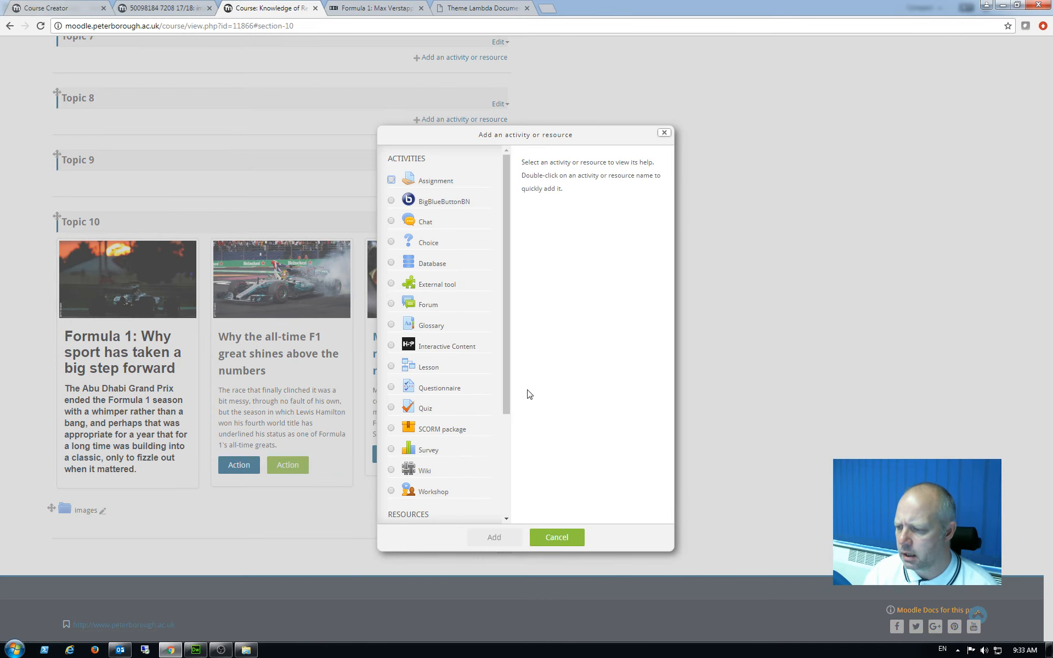
scroll(515, 467, down, 5)
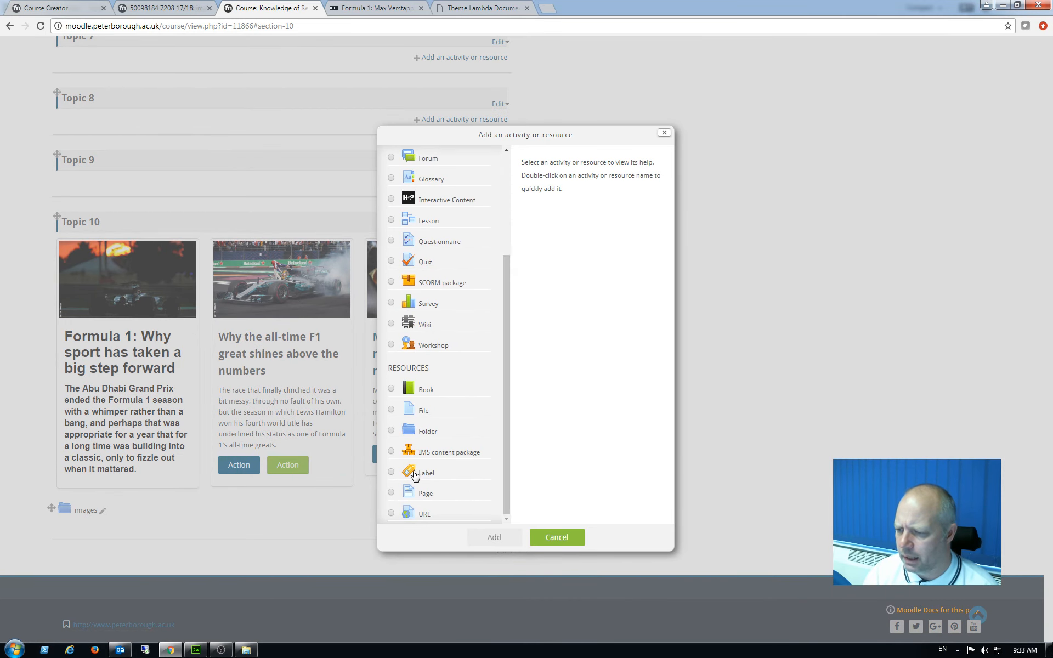
click(548, 537)
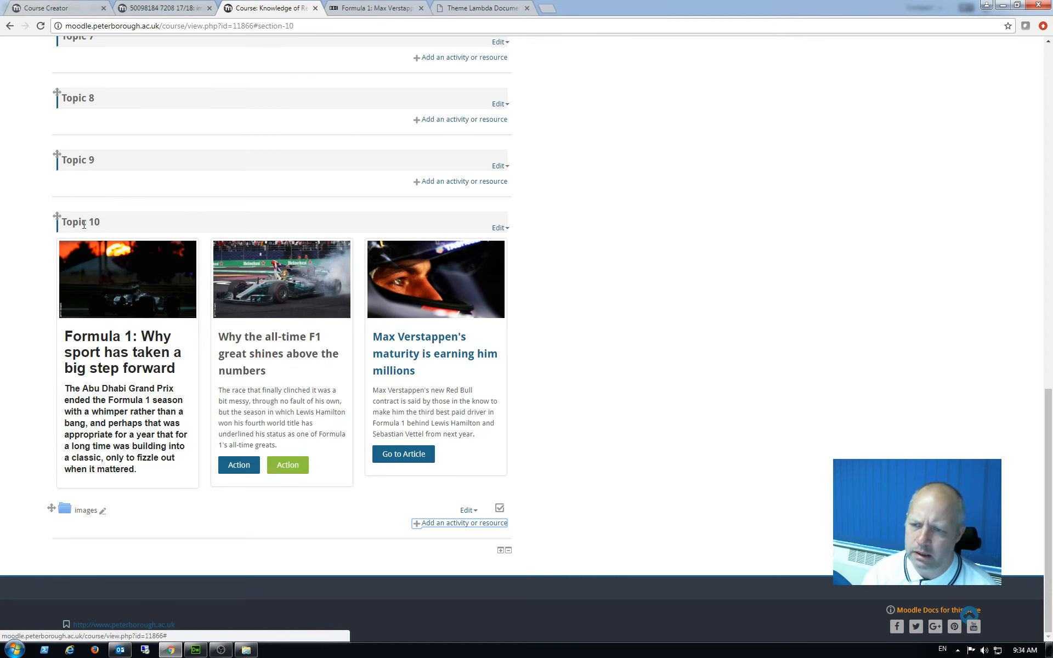
Move the thumbnail section above Topic 9, and move its images folder into the empty Topic 10.
drag(57, 215, 57, 147)
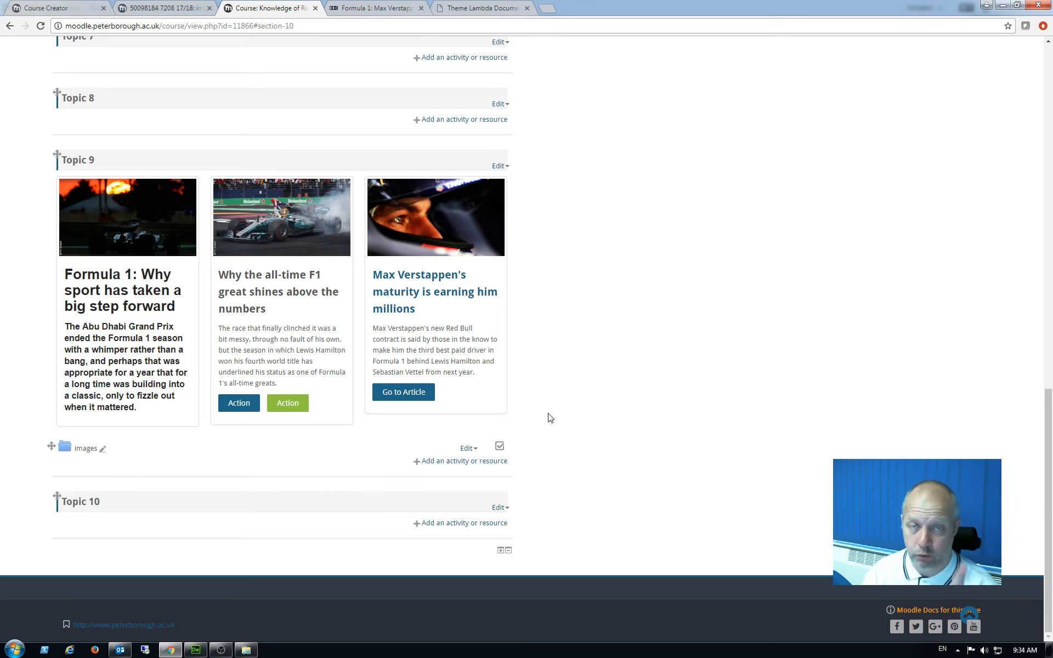
scroll(549, 422, up, 1)
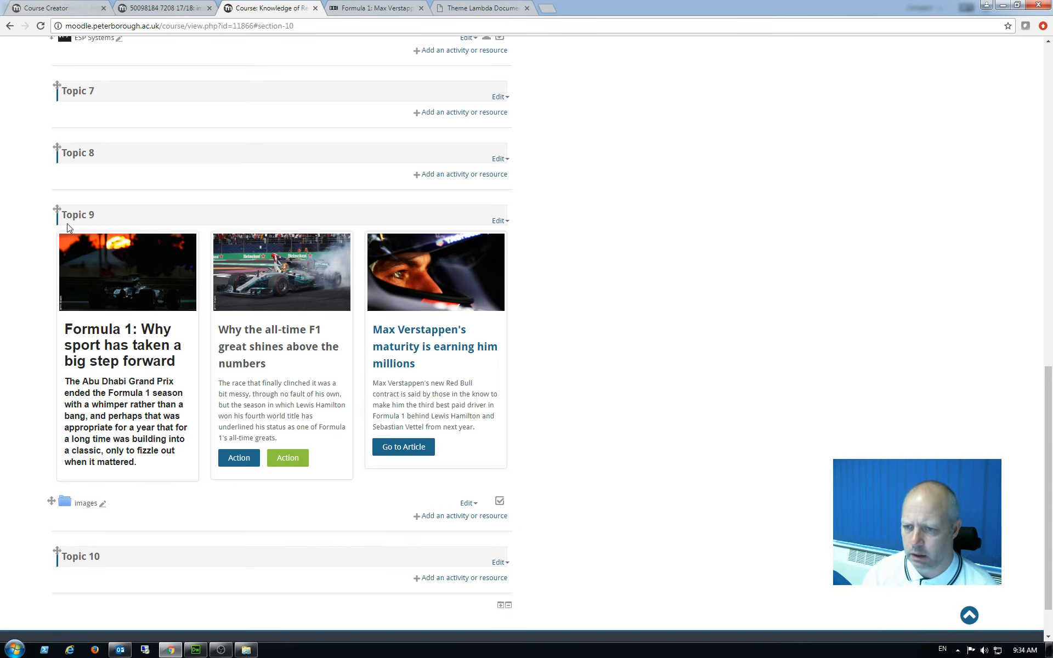
drag(51, 501, 68, 575)
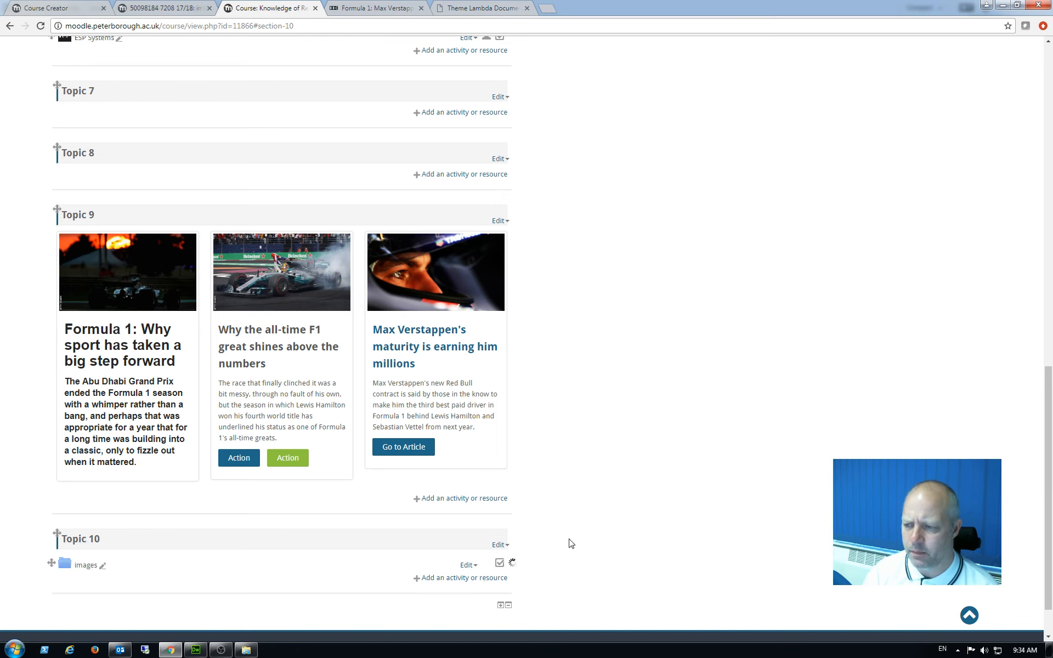
scroll(571, 543, down, 1)
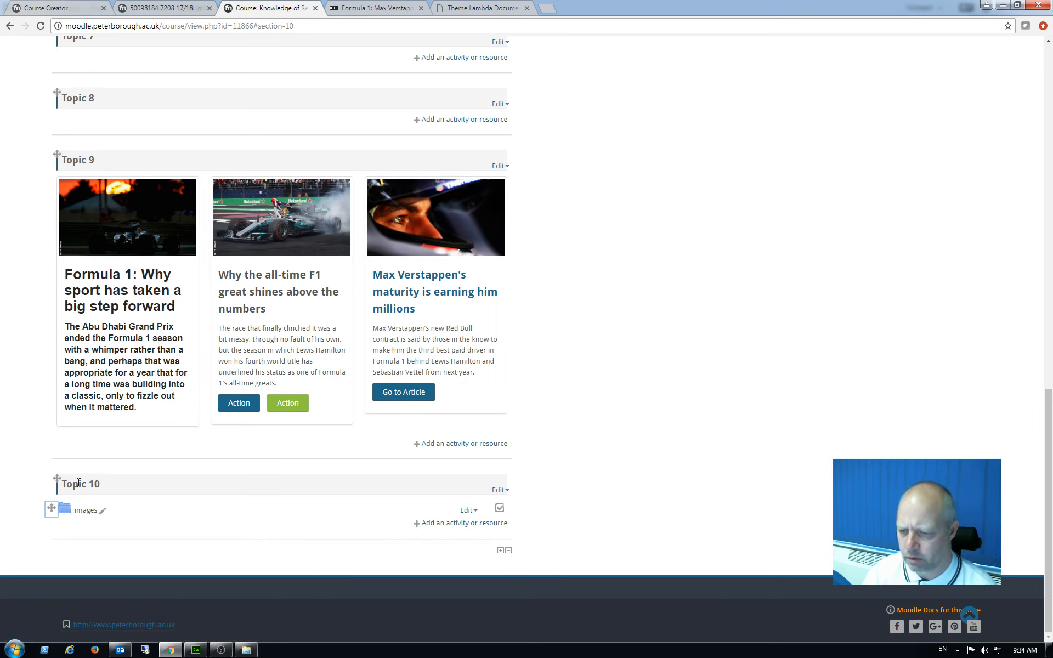
Reduce the course by one section so the images folder becomes an orphaned activity, and hide Topic 8.
click(507, 550)
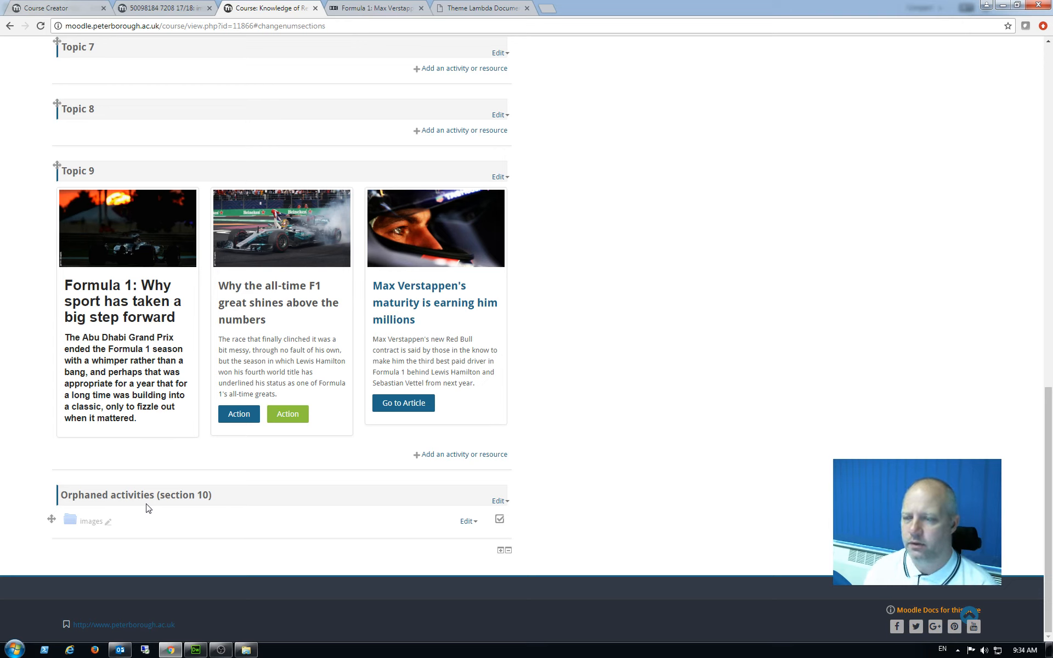
click(499, 115)
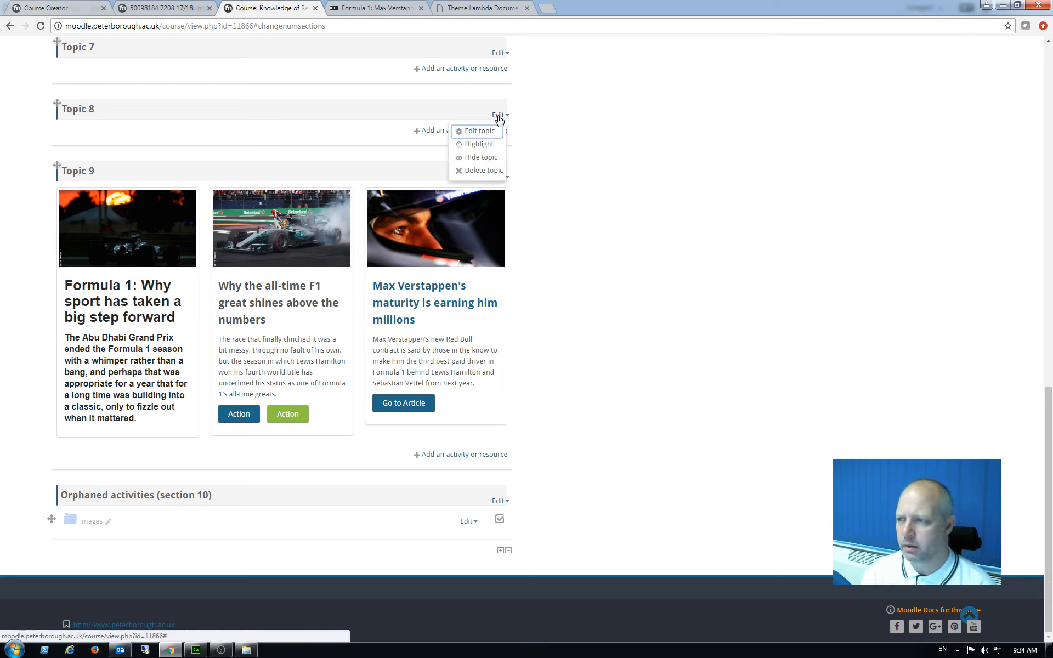
click(475, 159)
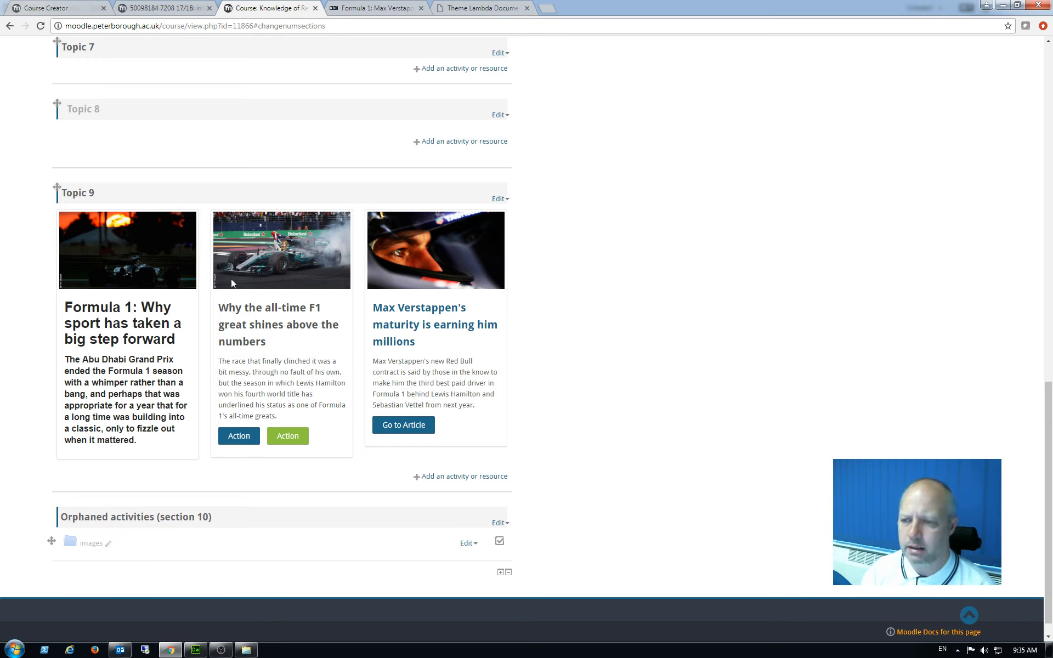
Look over the course topics and the orphaned images folder, and make the hidden Topic 8 visible again.
scroll(544, 369, up, 3)
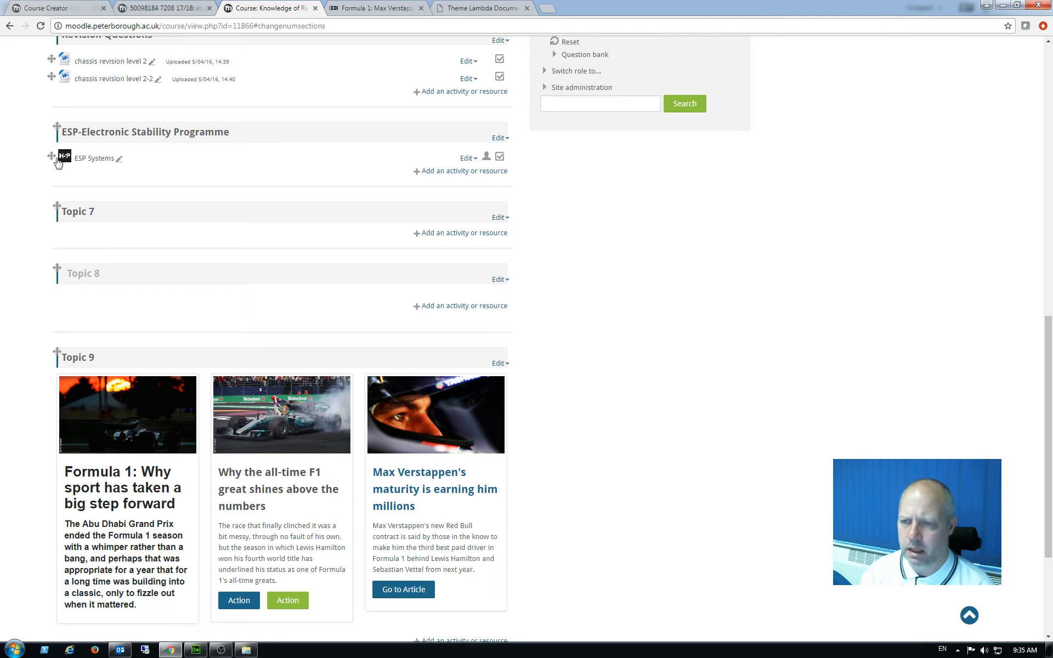
scroll(71, 181, down, 4)
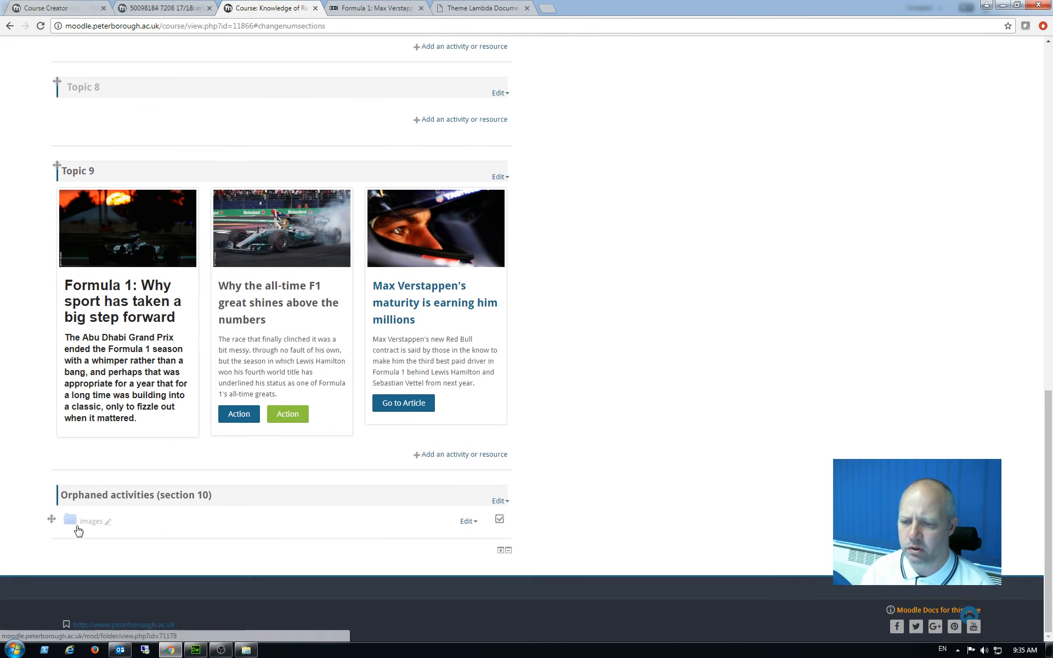
scroll(78, 531, up, 2)
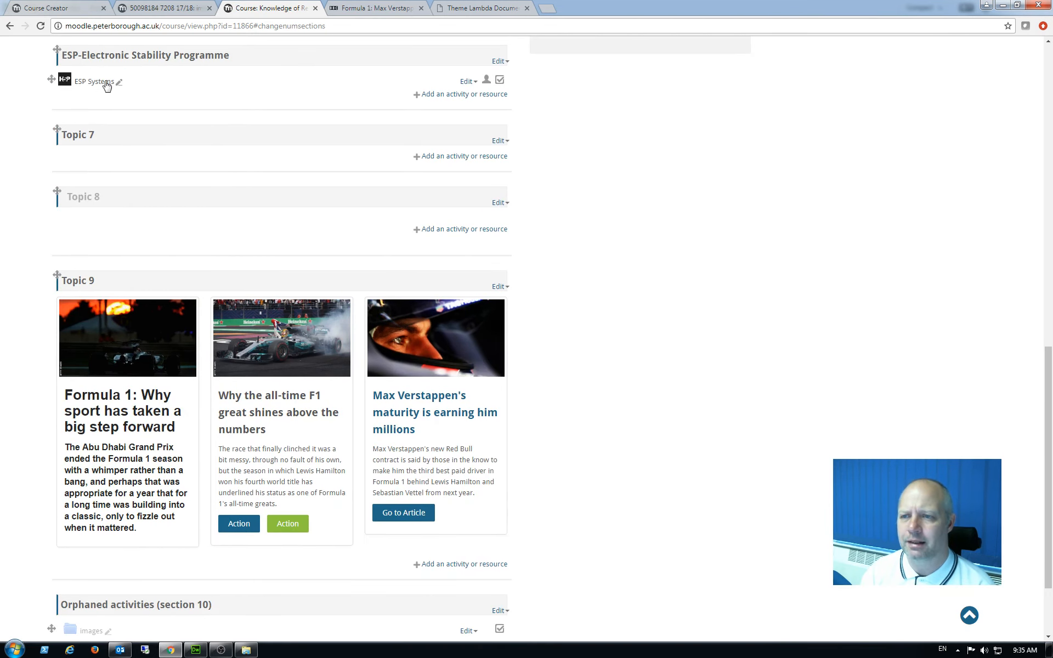
scroll(191, 629, down, 2)
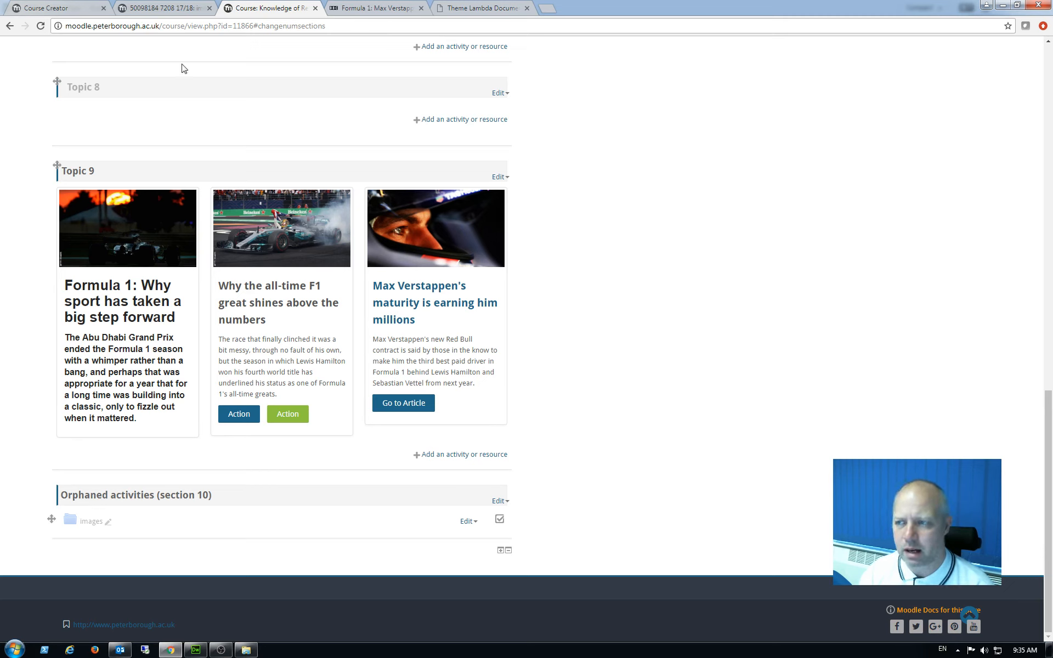
click(500, 93)
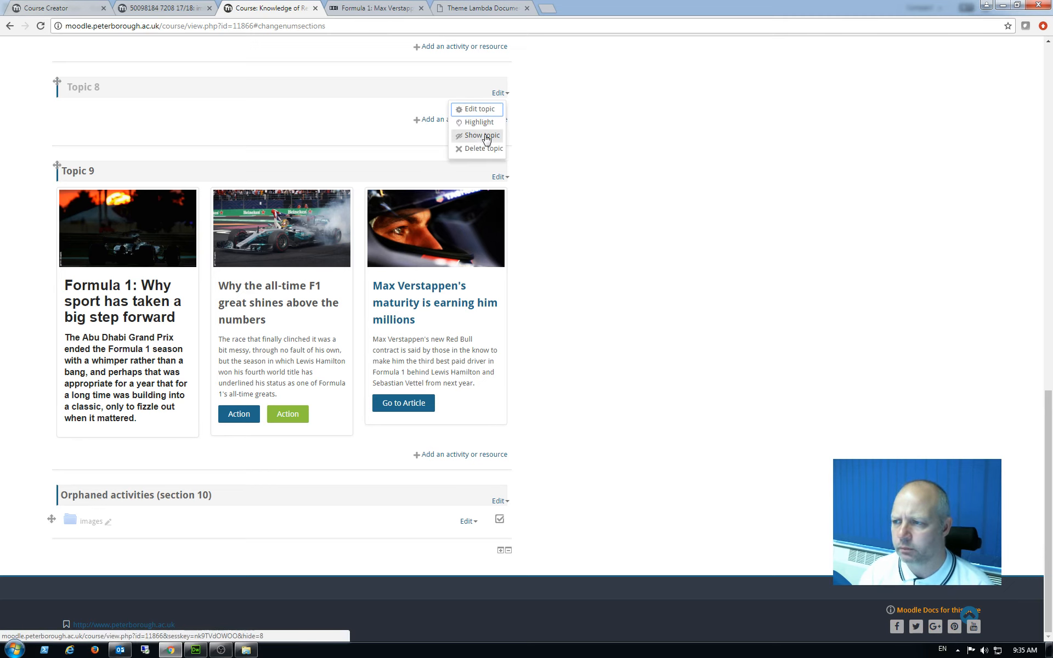
click(483, 135)
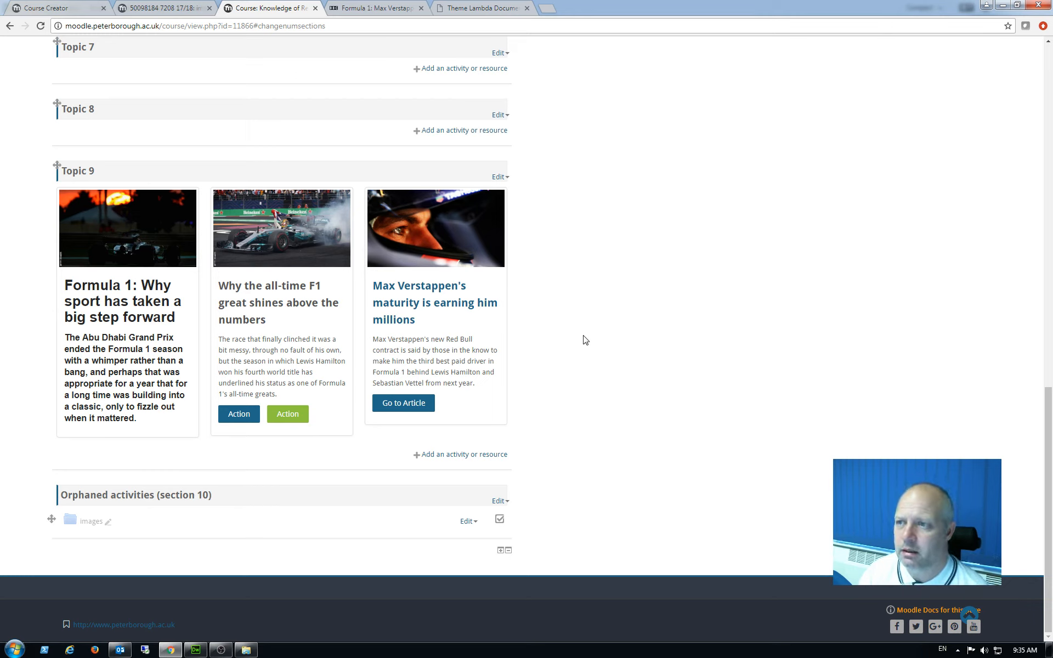
Switch to the Theme Lambda documentation and review the button and thumbnail examples on the Bootstrap Components page.
click(469, 8)
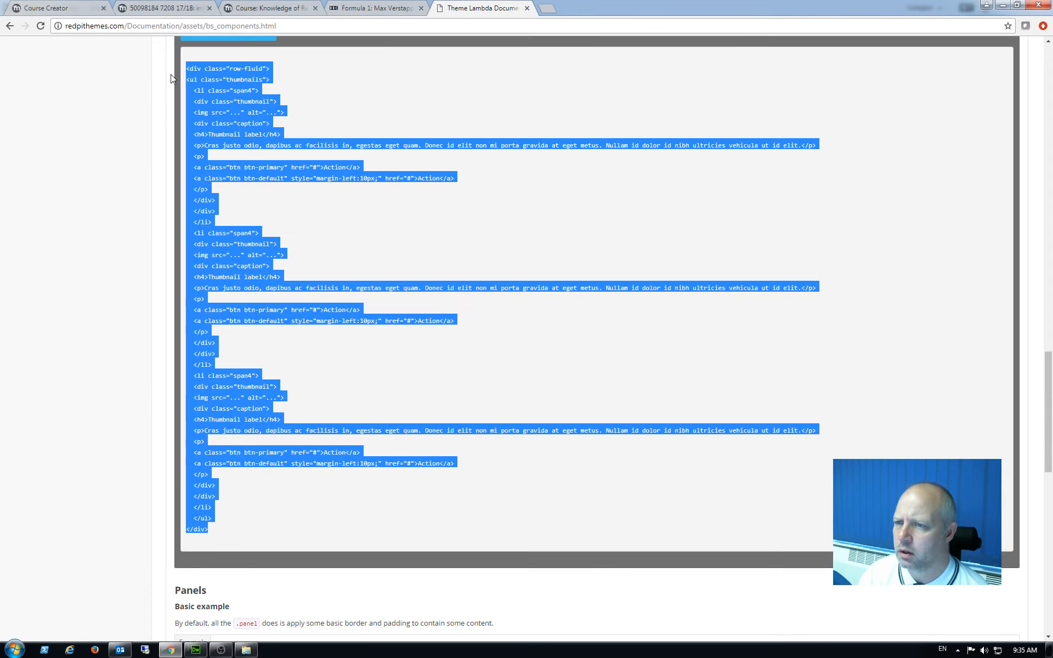
scroll(164, 153, up, 20)
scroll(155, 144, up, 3)
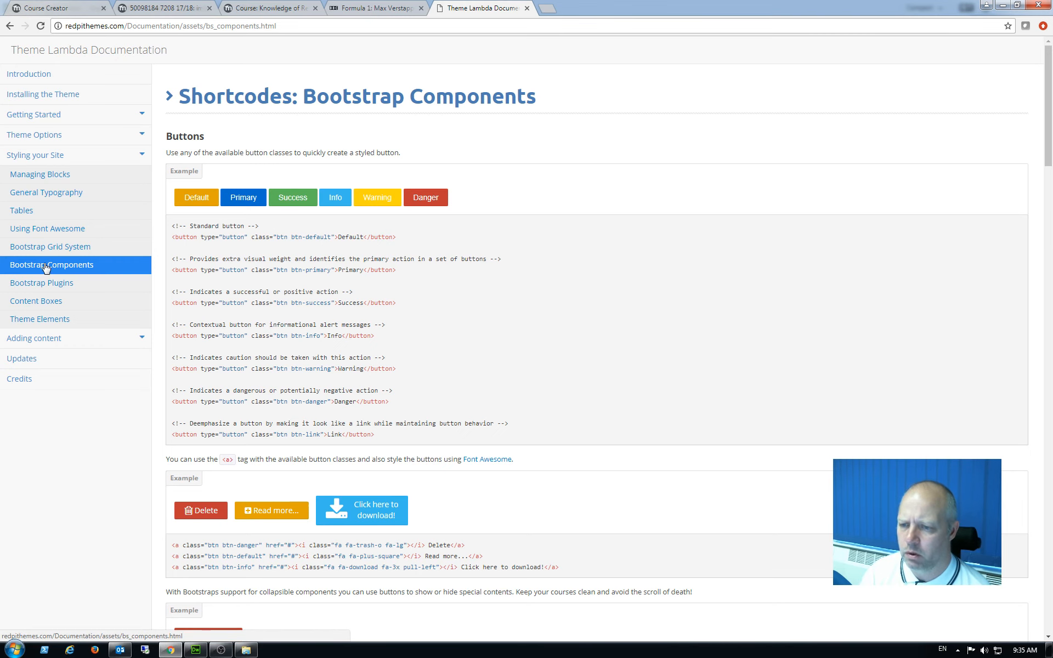
scroll(159, 464, down, 9)
scroll(160, 457, down, 3)
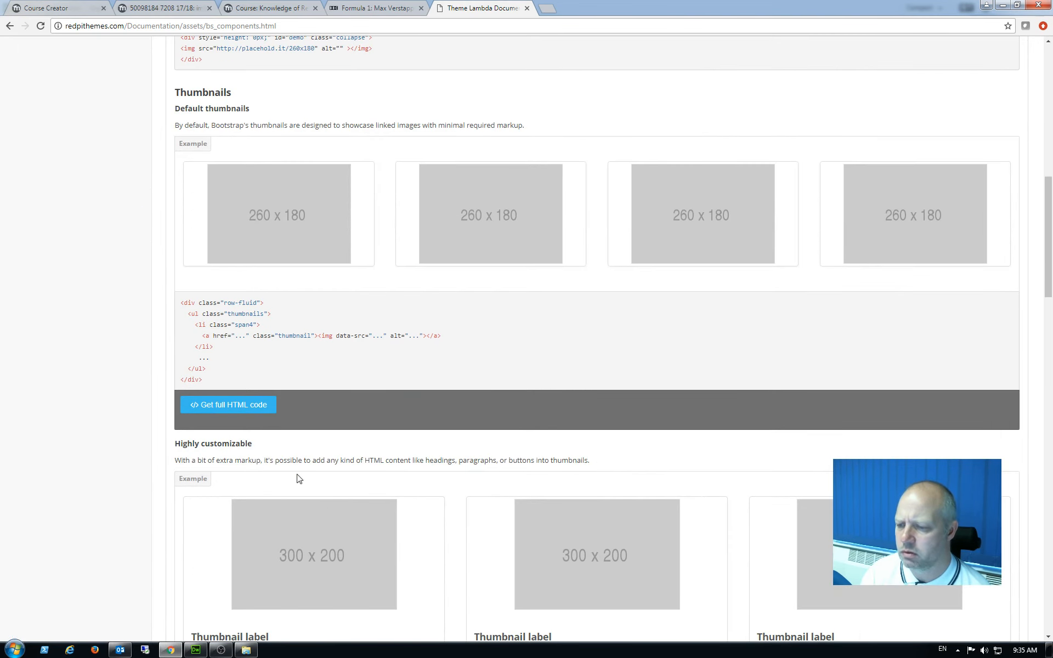
scroll(186, 406, up, 7)
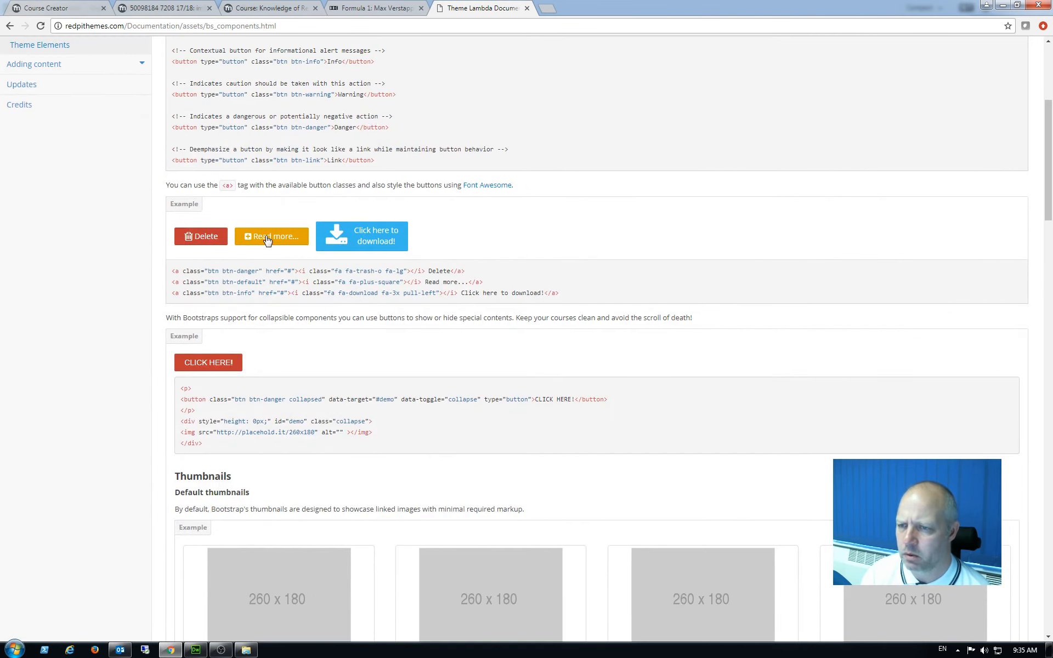
scroll(268, 241, up, 4)
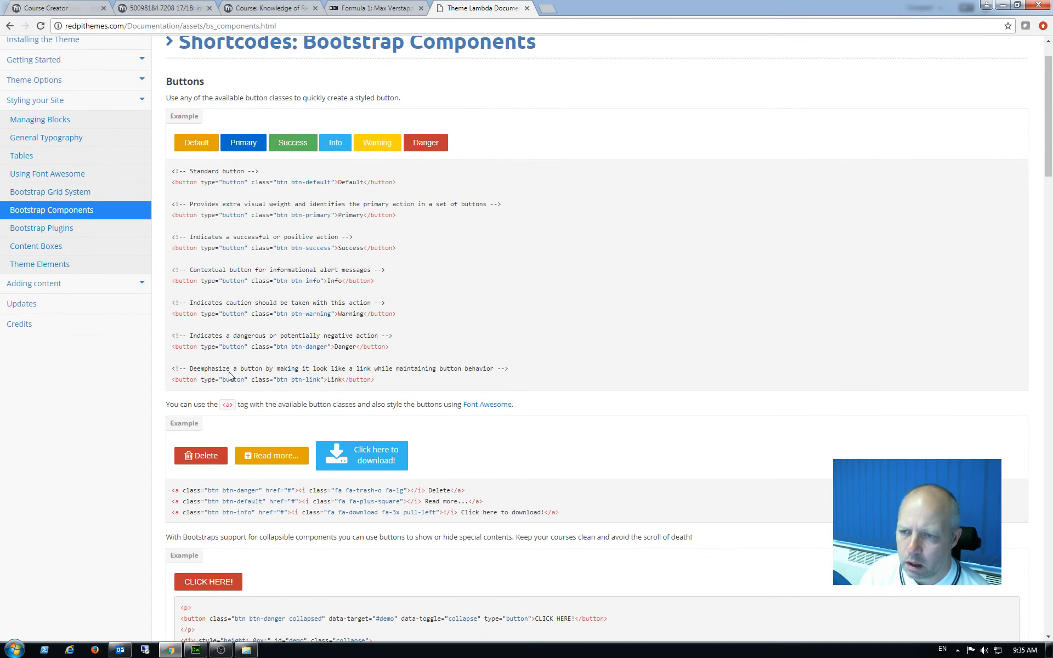
Examine the Accordion and Carousel examples on the Bootstrap Plugins page, including the carousel's second slide and image source code, and return to the Moodle course.
click(45, 228)
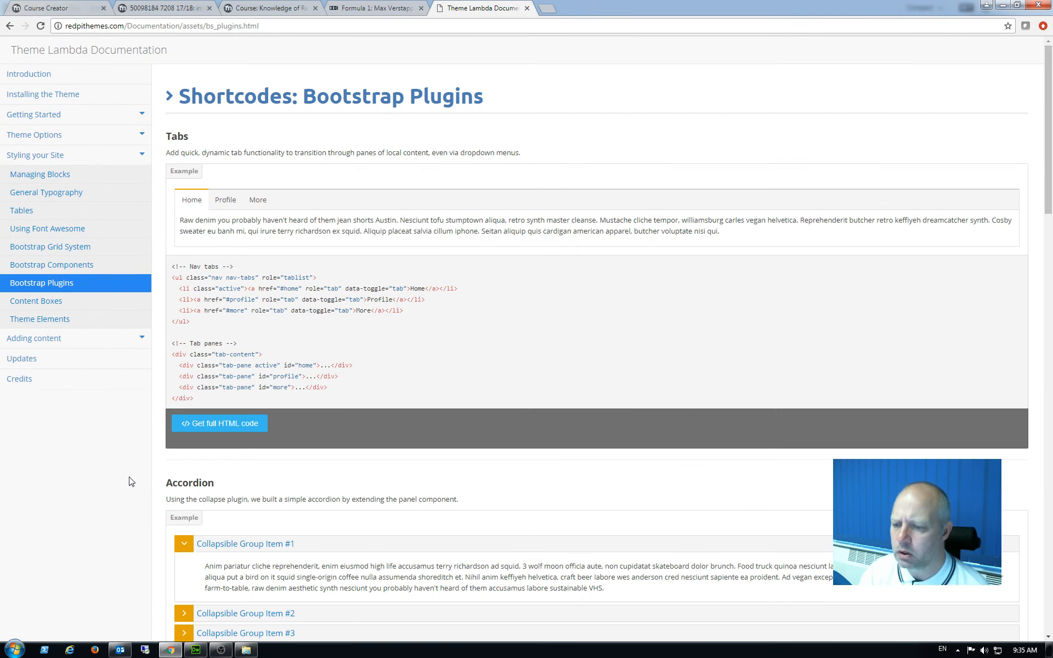
scroll(129, 477, down, 3)
scroll(110, 559, down, 3)
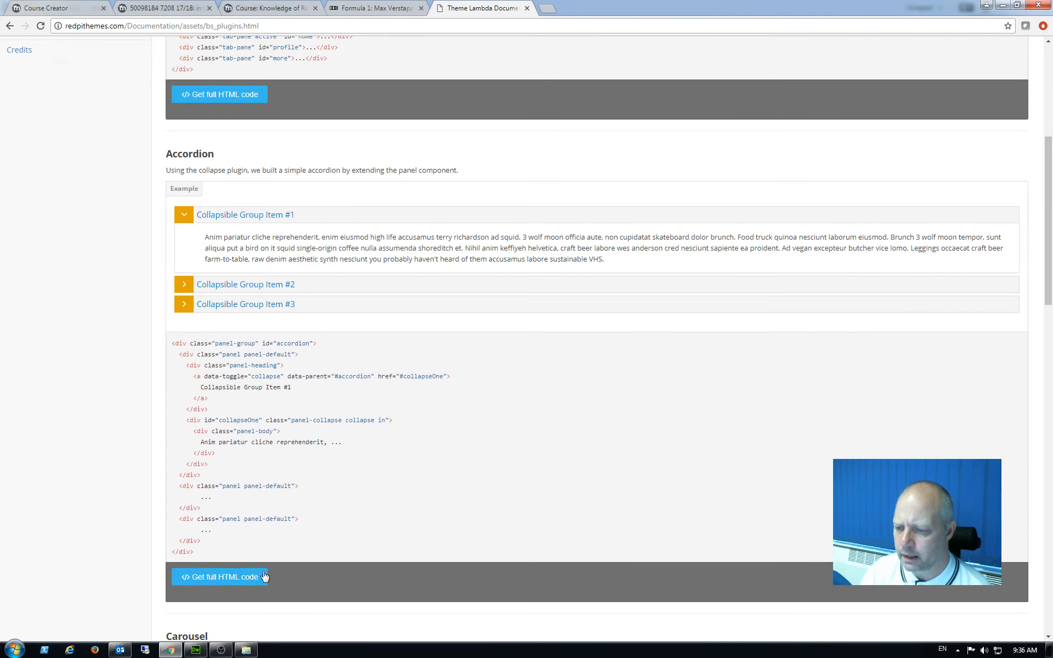
scroll(260, 471, down, 6)
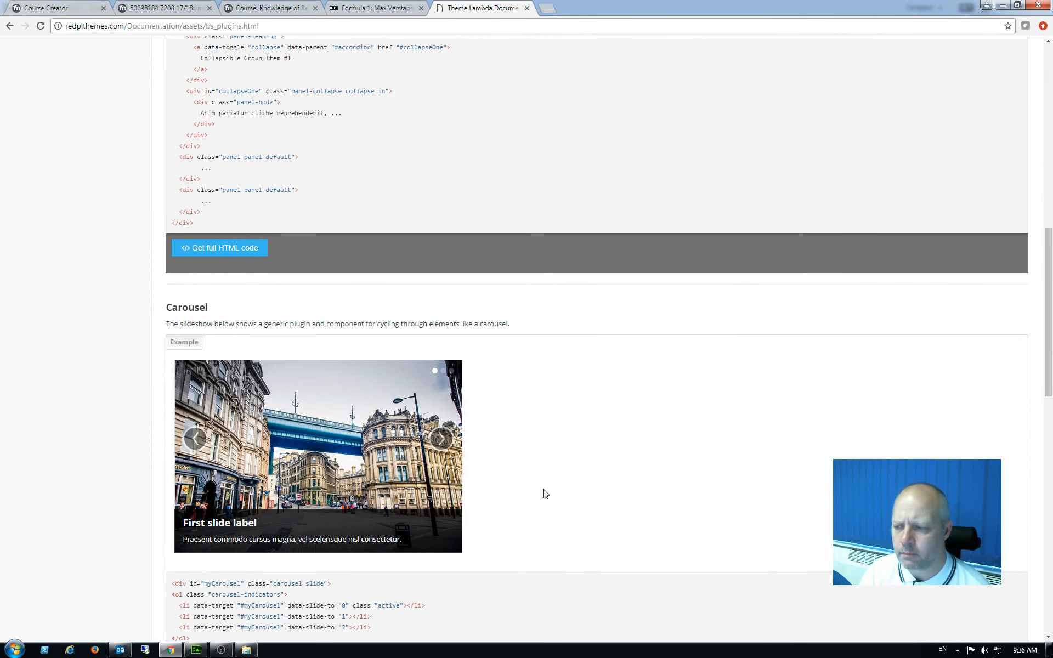
scroll(543, 488, down, 2)
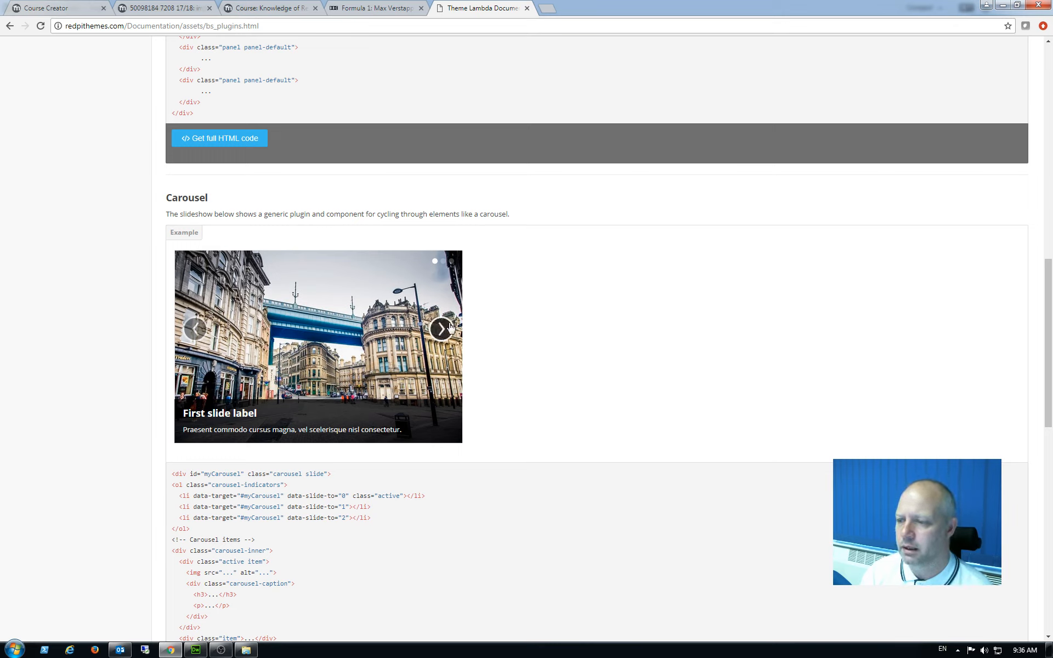
click(421, 353)
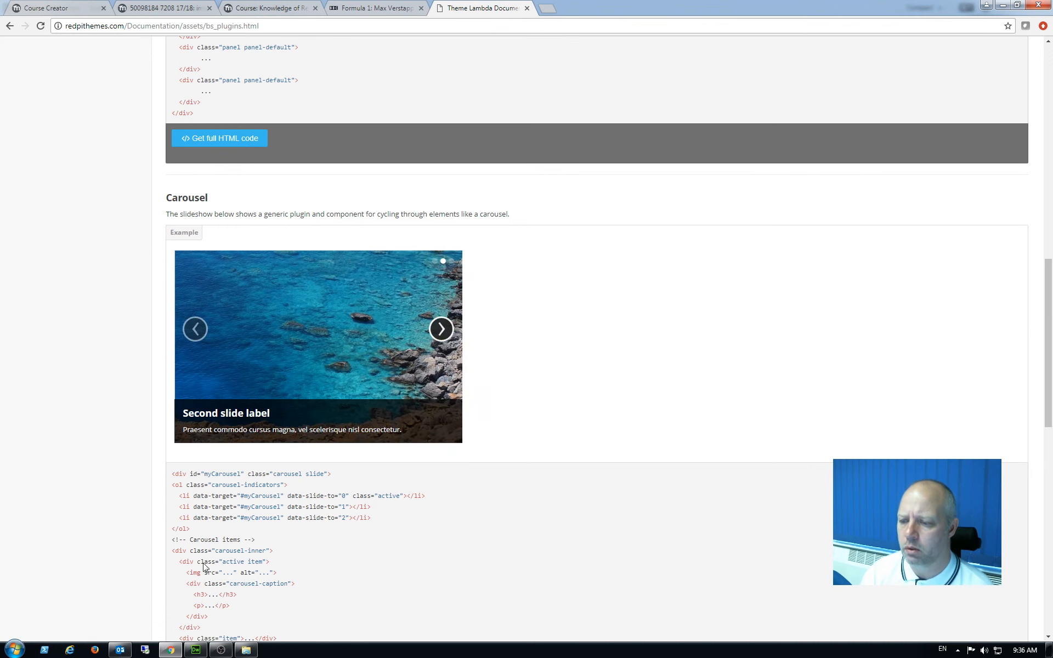
drag(222, 572, 227, 575)
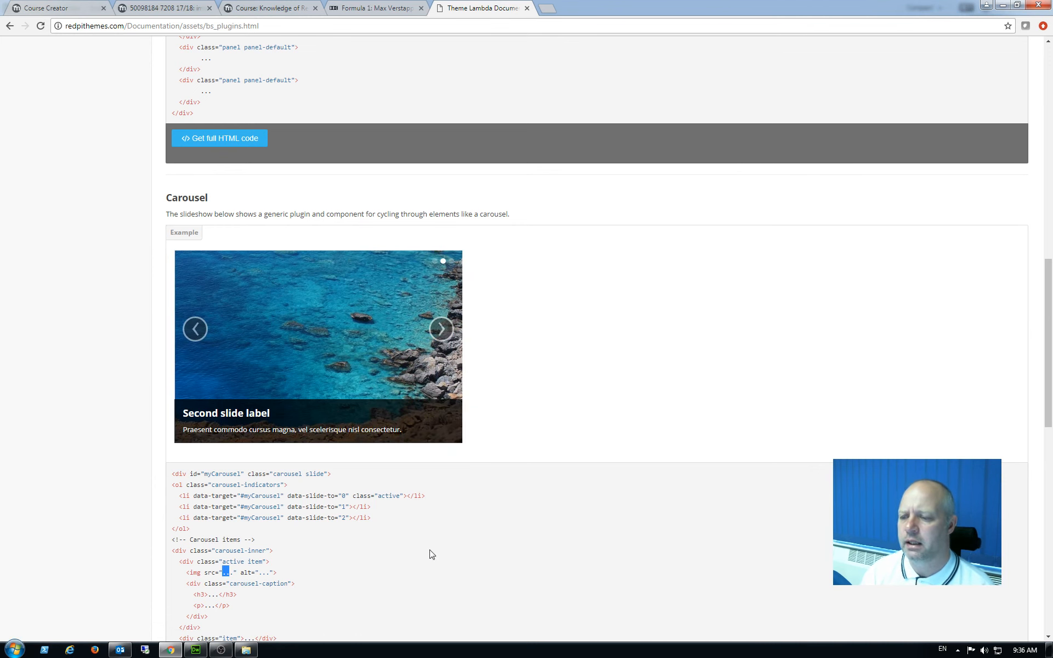
scroll(427, 548, down, 2)
scroll(426, 545, up, 6)
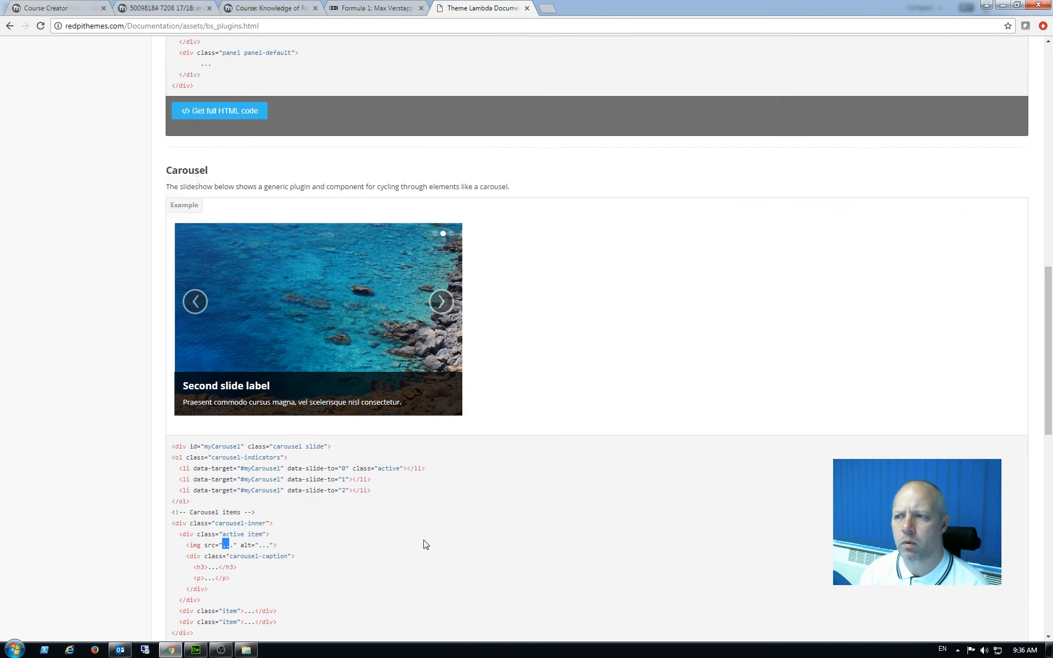
click(271, 14)
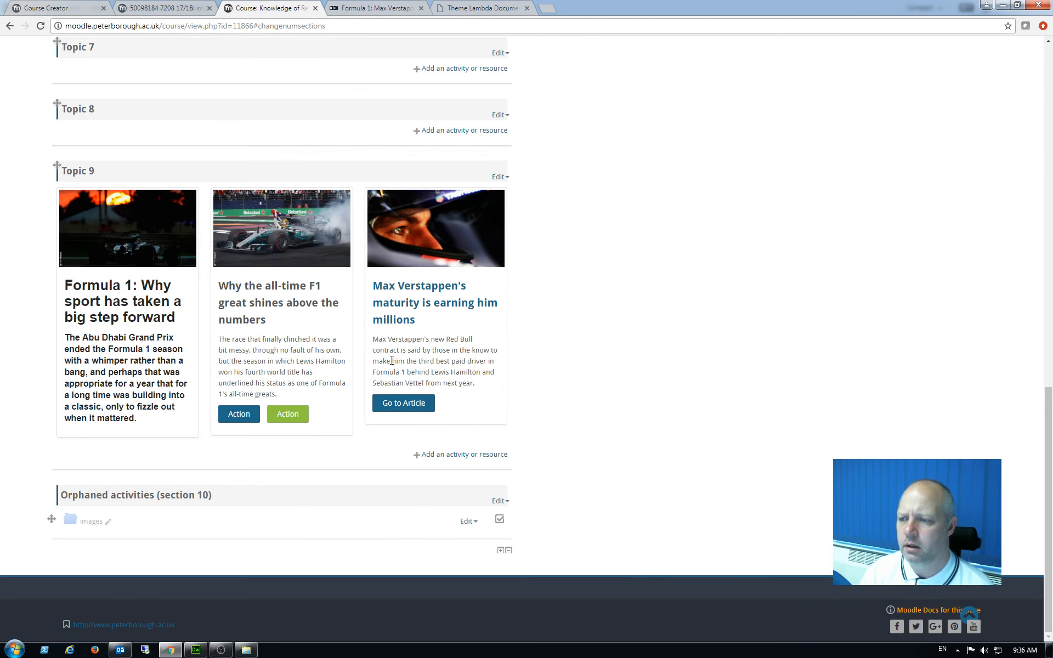